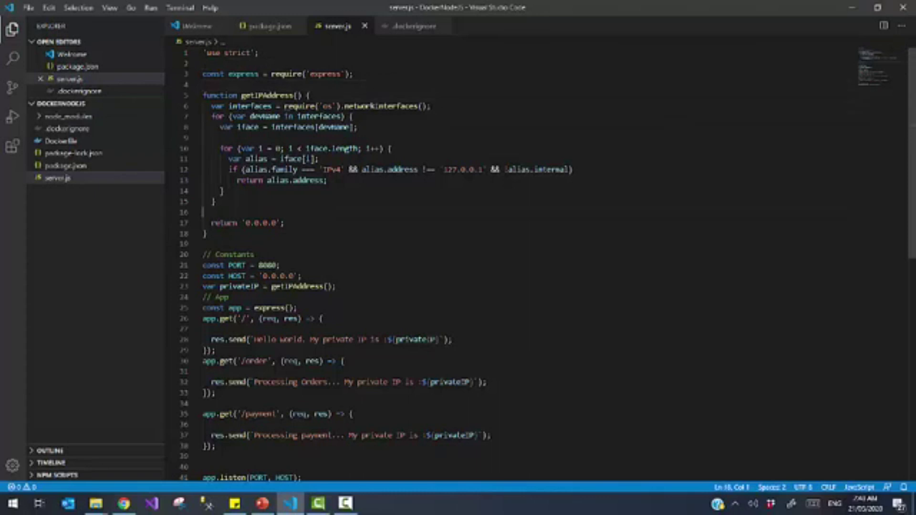
Step: Examine the '/order' and '/payment' route handlers in server.js, highlighting each block in turn
key("Up")
key("Up")
key("Up")
key("Up")
key("Up")
key("Up")
key("Up")
key("Up")
key("Up")
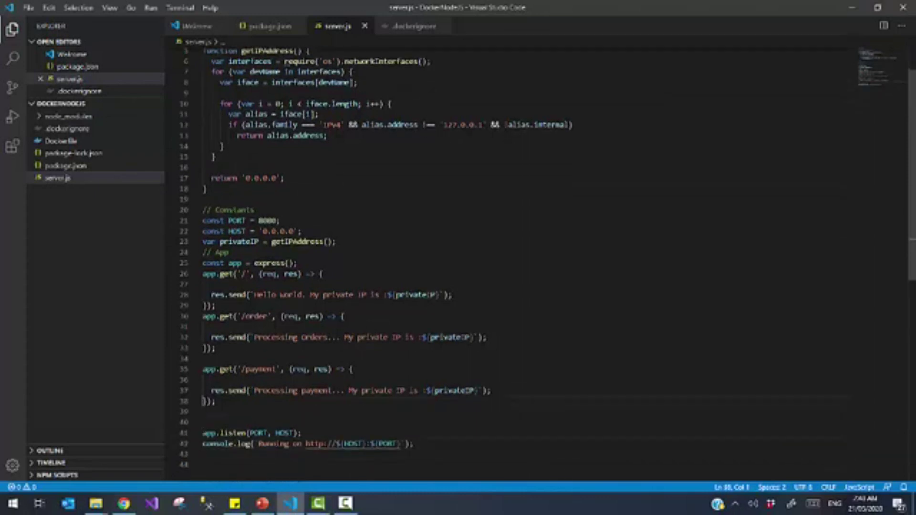
key("Up")
key("Up")
key("Up")
key("Up")
key("Up")
key("shift+Down")
key("shift+Down")
key("shift+Down")
key("shift+Down")
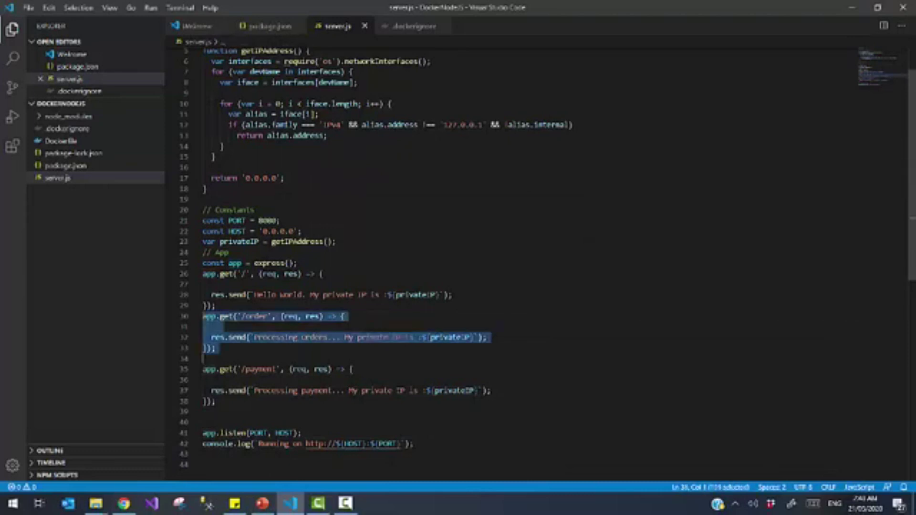
key("Down")
key("shift+Down")
key("shift+Down")
key("shift+Down")
key("shift+Down")
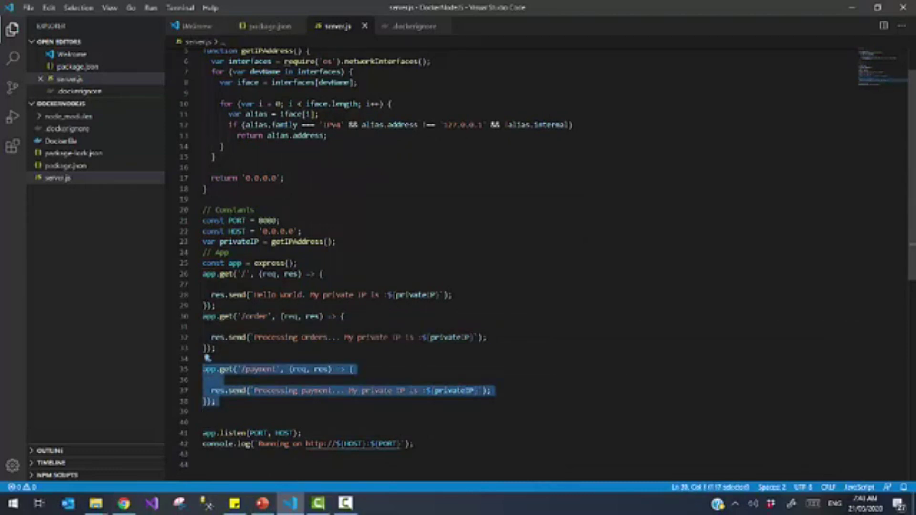
Step: Review the route handlers again and highlight the res.send line of the root '/' route
key("Up")
key("Up")
key("Up")
key("Up")
key("Up")
key("Up")
key("Up")
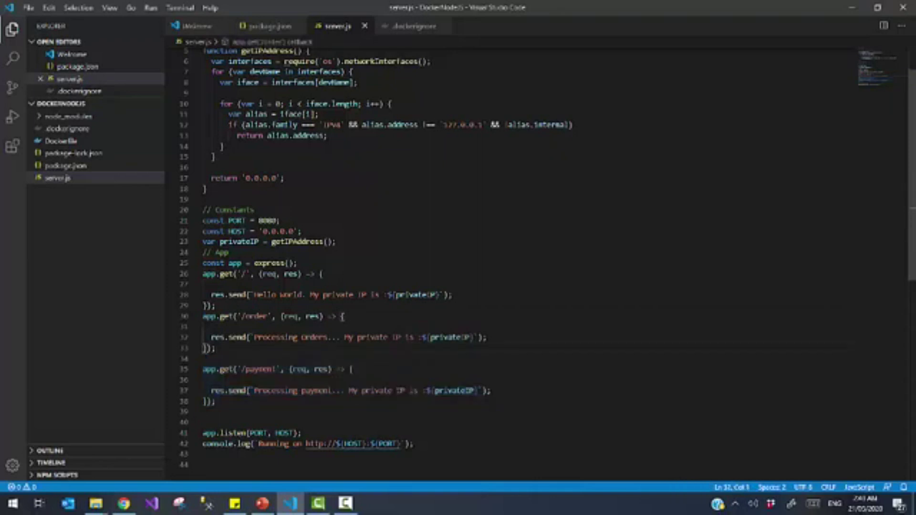
key("Up")
key("Up")
key("Down")
key("Down")
key("Down")
key("Down")
key("Down")
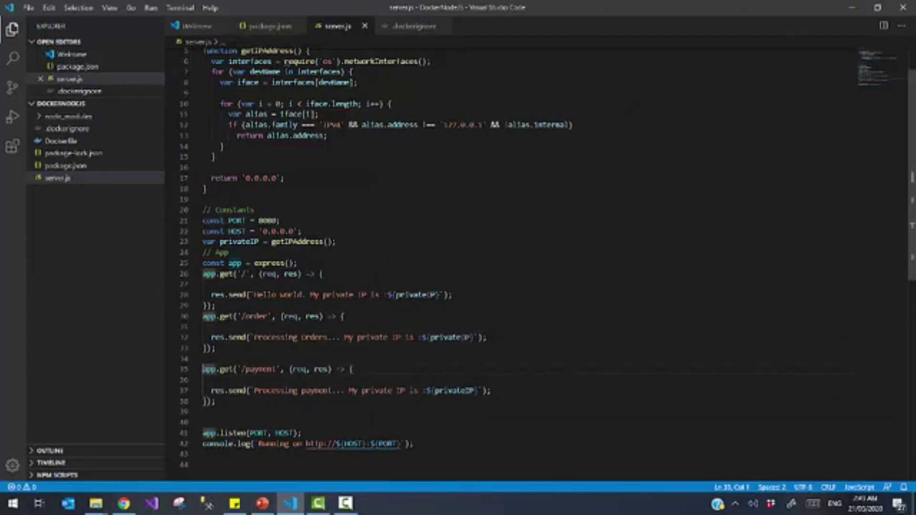
triple_click(416, 295)
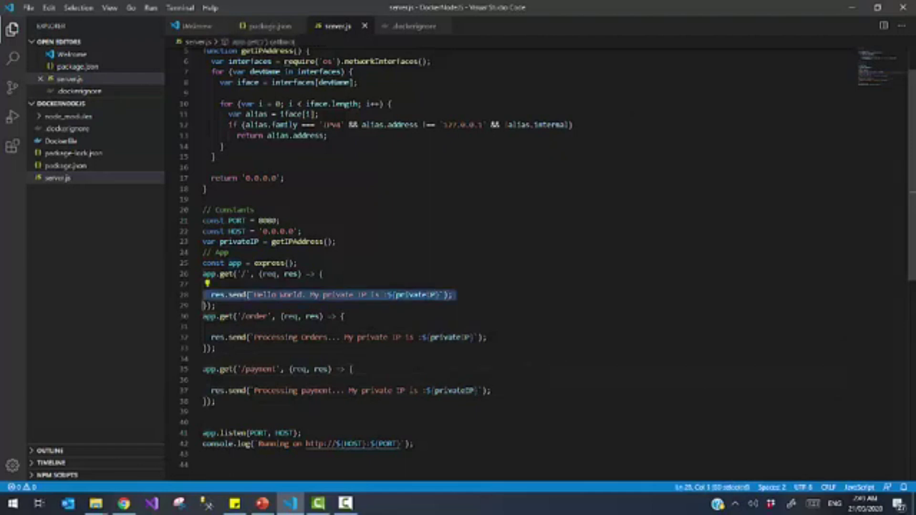
Step: Highlight the whole getIPAddress function in server.js to examine how it determines the address
left_click(210, 189)
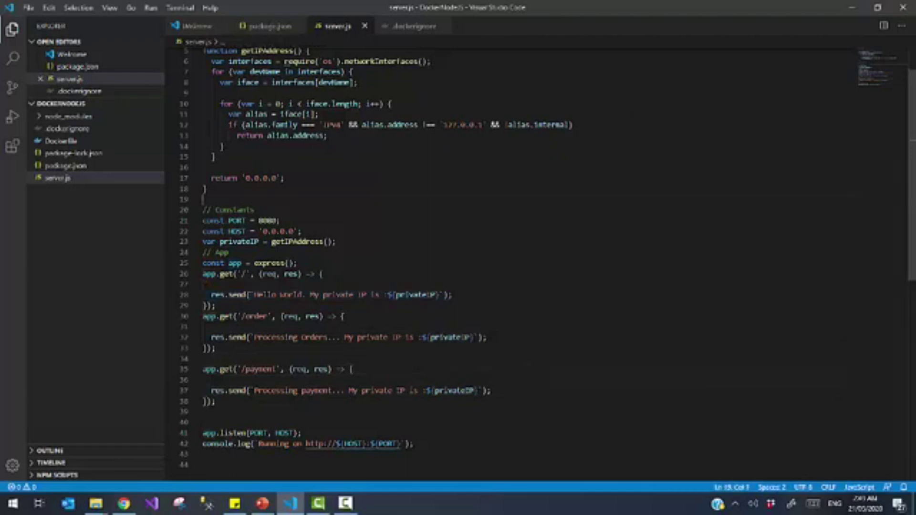
left_click(203, 156, "shift")
key("shift+Up")
key("shift+Up")
key("shift+Up")
key("shift+Up")
key("shift+Up")
key("shift+Up")
key("shift+Up")
key("shift+Up")
key("shift+Up")
key("shift+Up")
key("shift+Up")
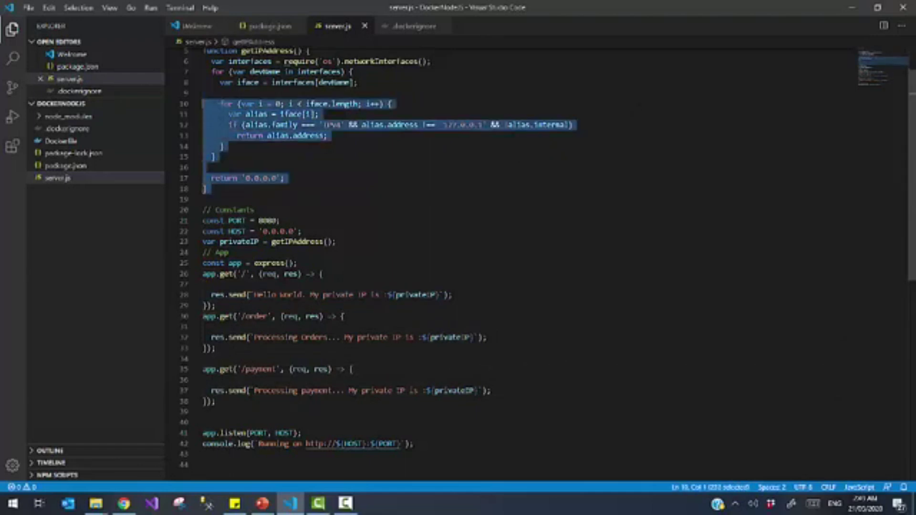
key("shift+Down")
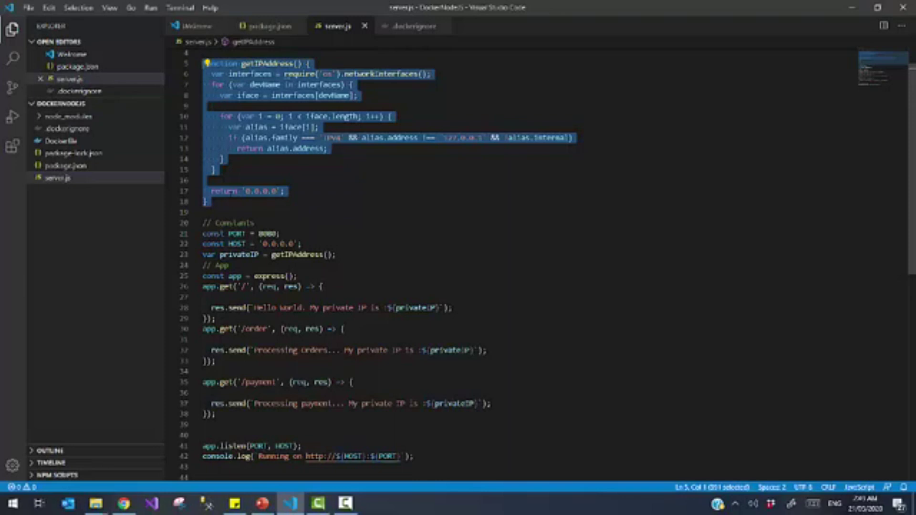
Step: Examine the constants, the privateIP variable and the routes below the getIPAddress function
key("Down")
key("Down")
key("Down")
key("Down")
key("Down")
key("Down")
key("Down")
key("Down")
key("Down")
key("Down")
key("Down")
key("Down")
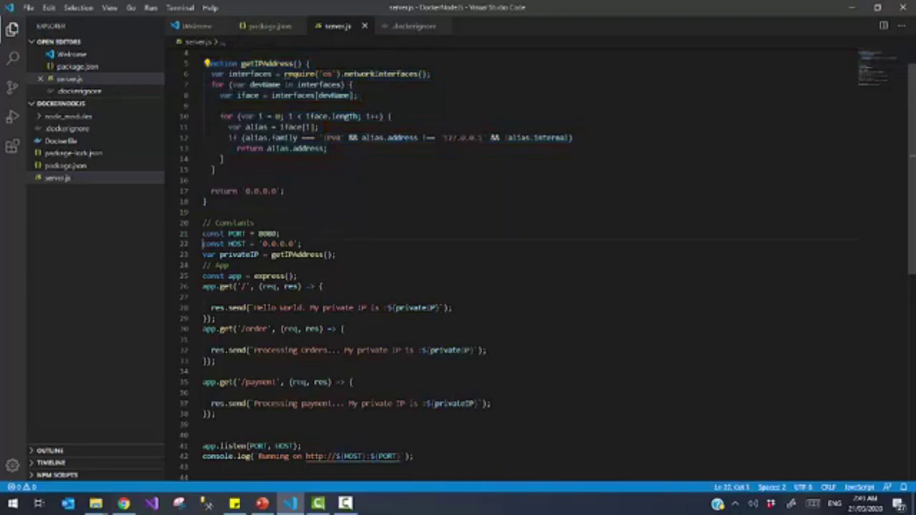
key("Down")
key("Down")
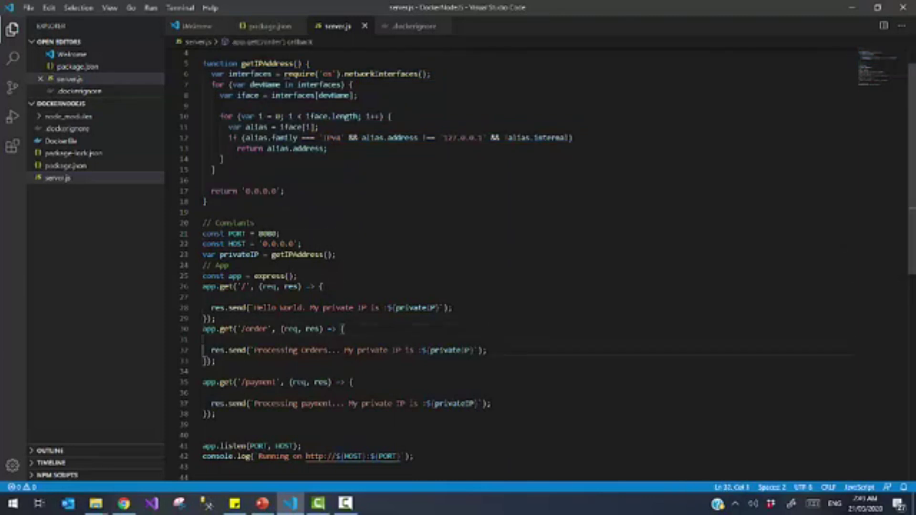
Step: Start the app from a new terminal with the command node server.js
left_click(188, 14)
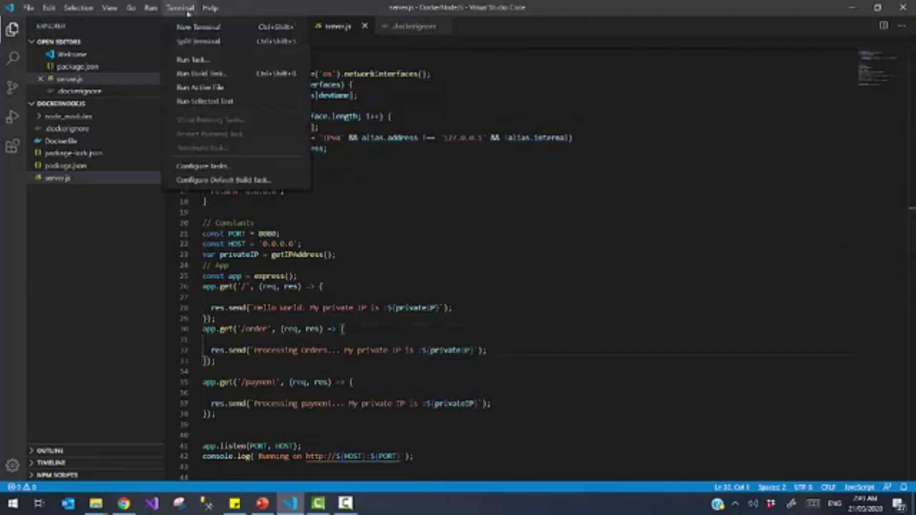
left_click(217, 30)
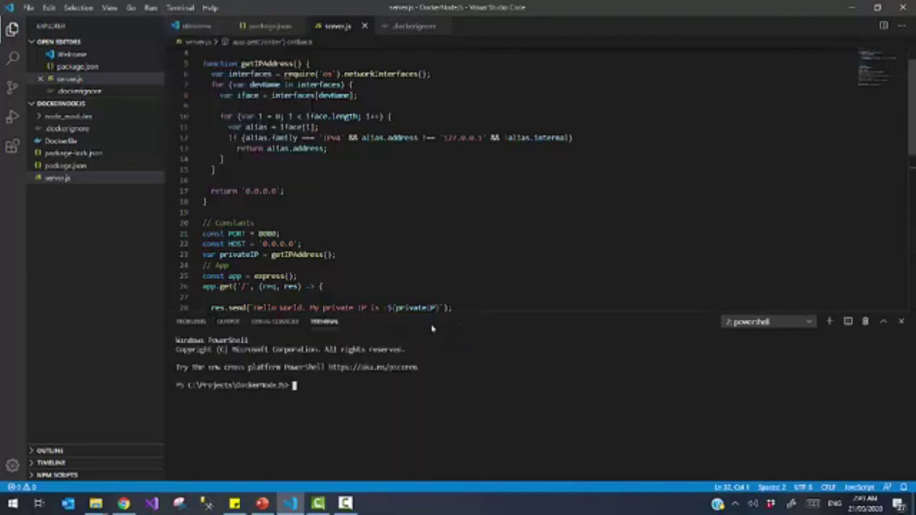
type("node server.js")
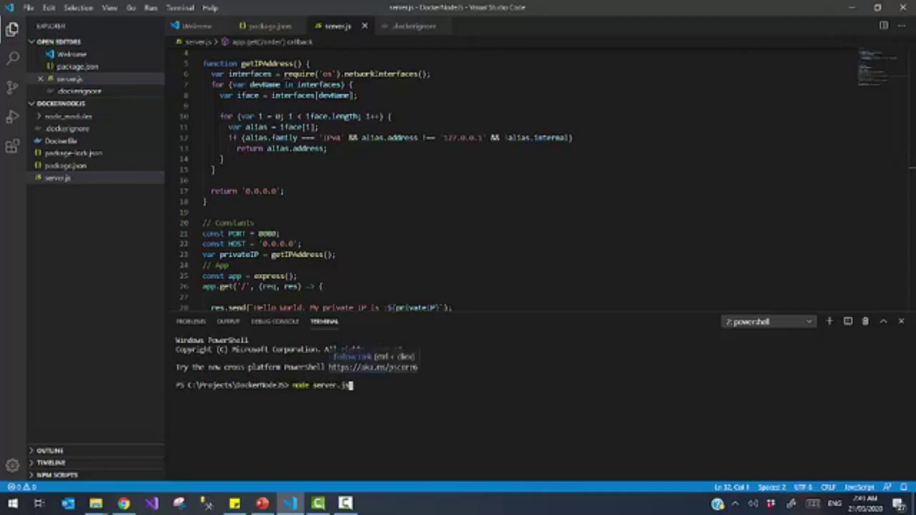
key("Return")
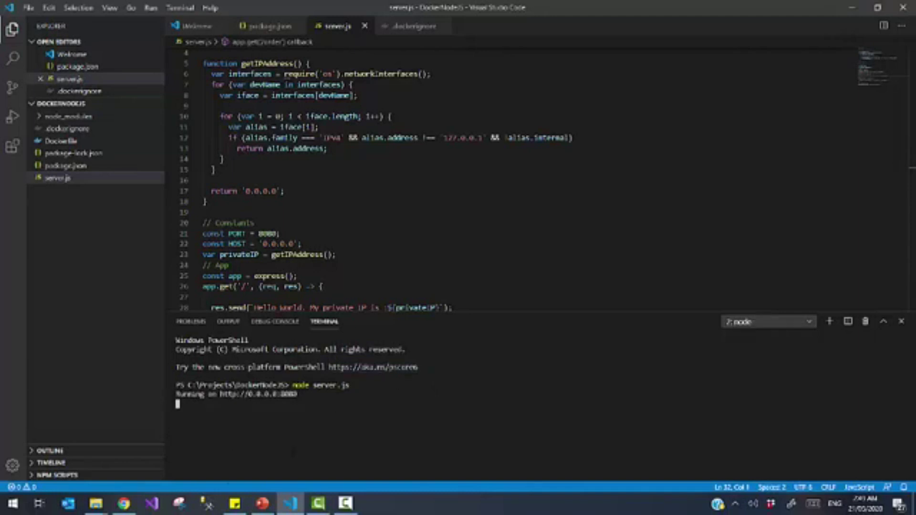
Step: Switch to Chrome, load localhost:8080 and highlight the response text
left_click(124, 503)
left_click(242, 25)
type("local")
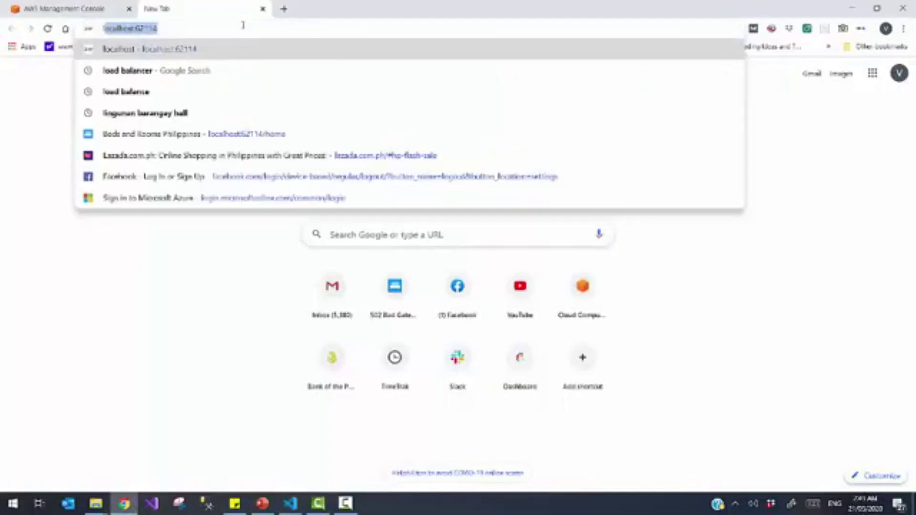
type("host:")
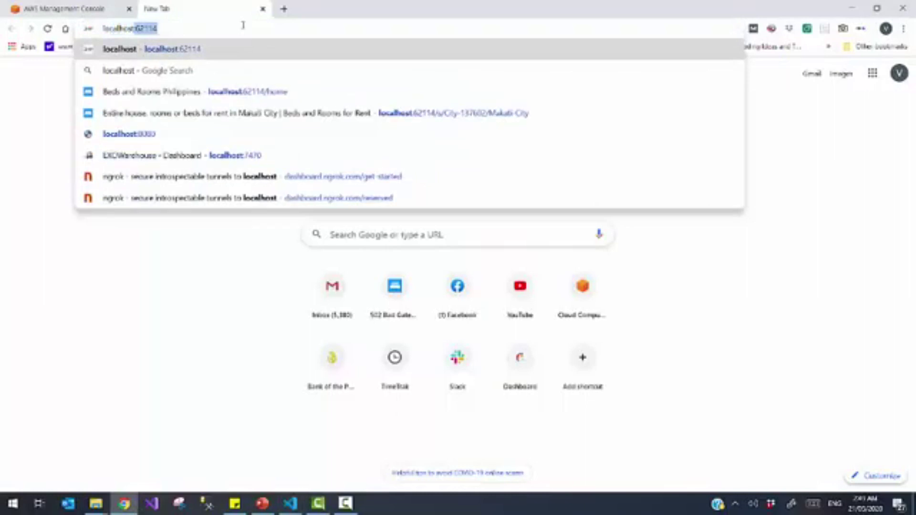
type("8080")
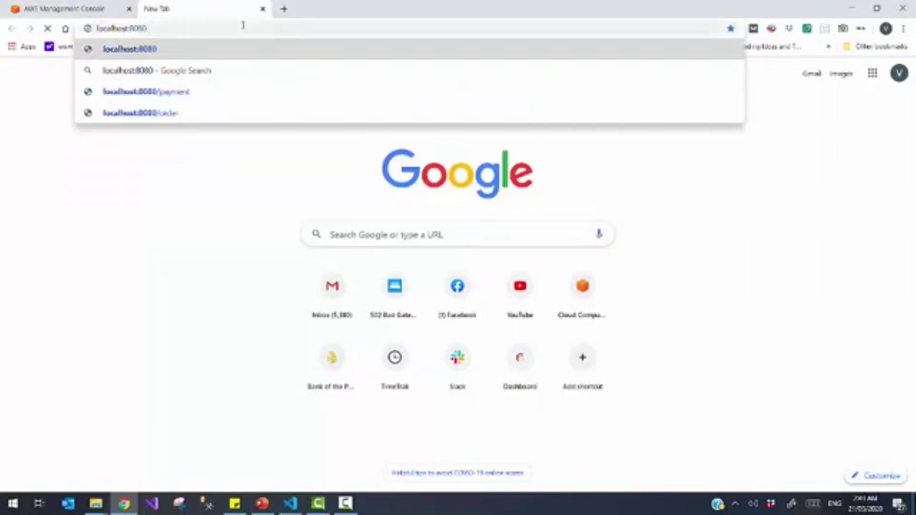
key("Return")
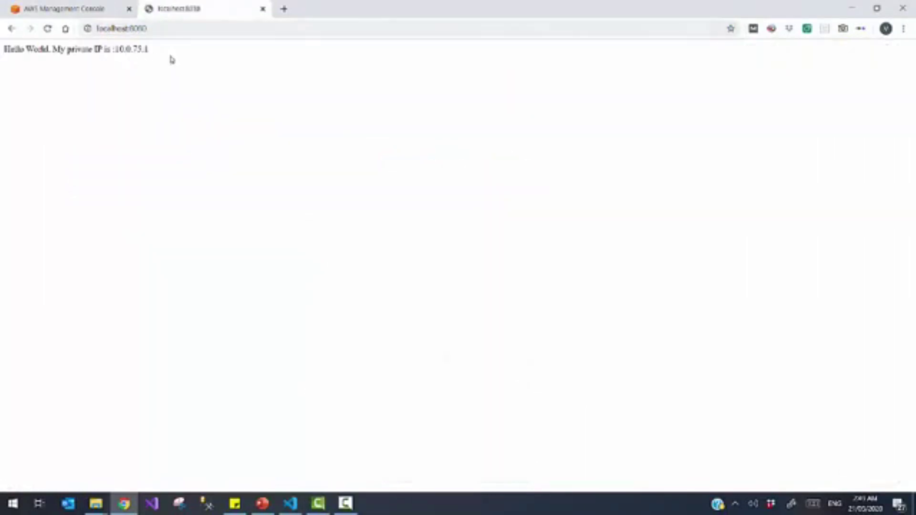
left_click_drag(5, 49, 165, 58)
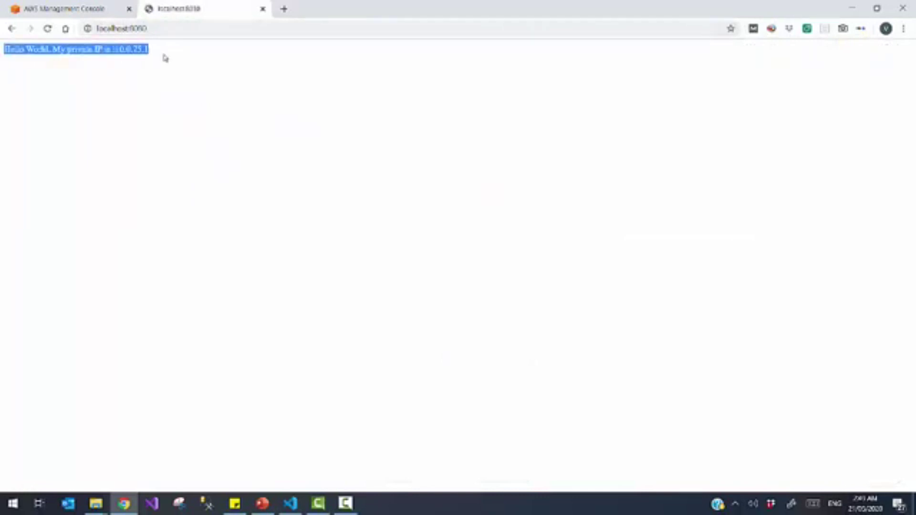
Step: Load localhost:8080/order and highlight the leading message in the response
left_click(193, 20)
left_click(194, 21)
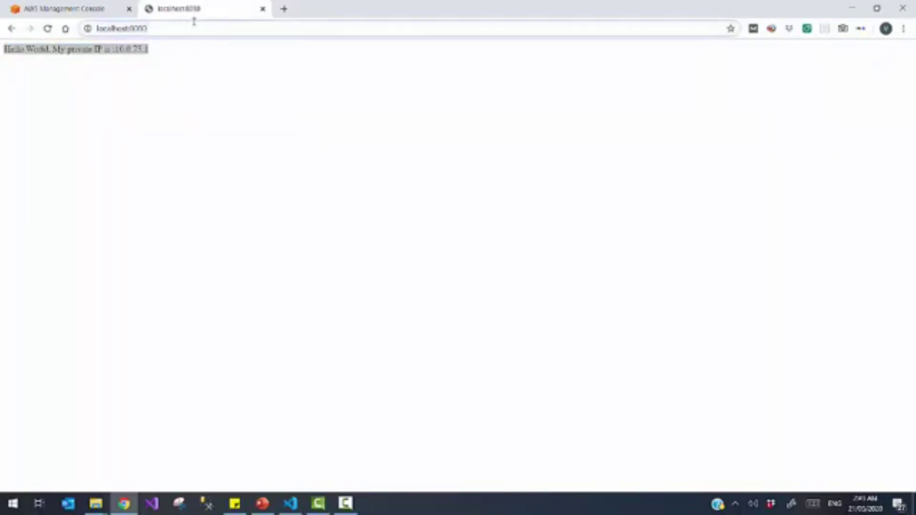
type("/order")
key("Return")
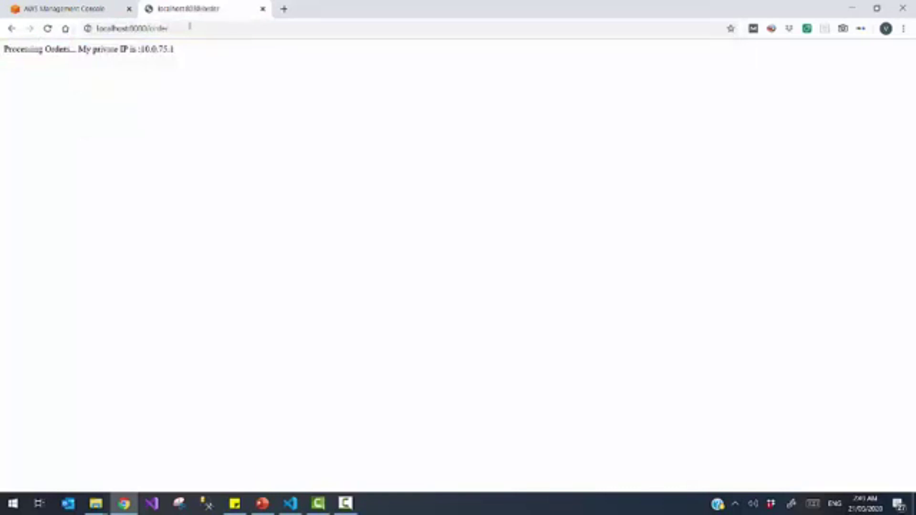
left_click_drag(4, 50, 76, 49)
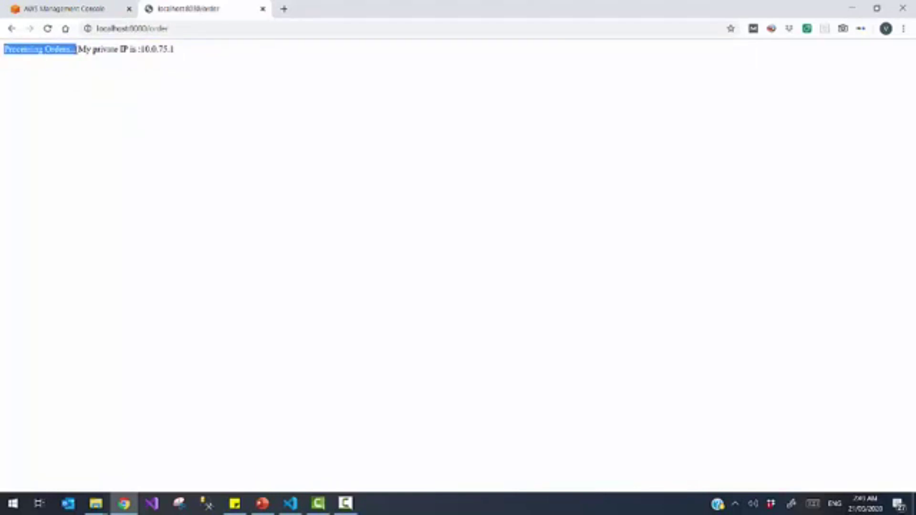
Step: Load localhost:8080/payment and check the message and private IP in the response
double_click(155, 28)
type("payment")
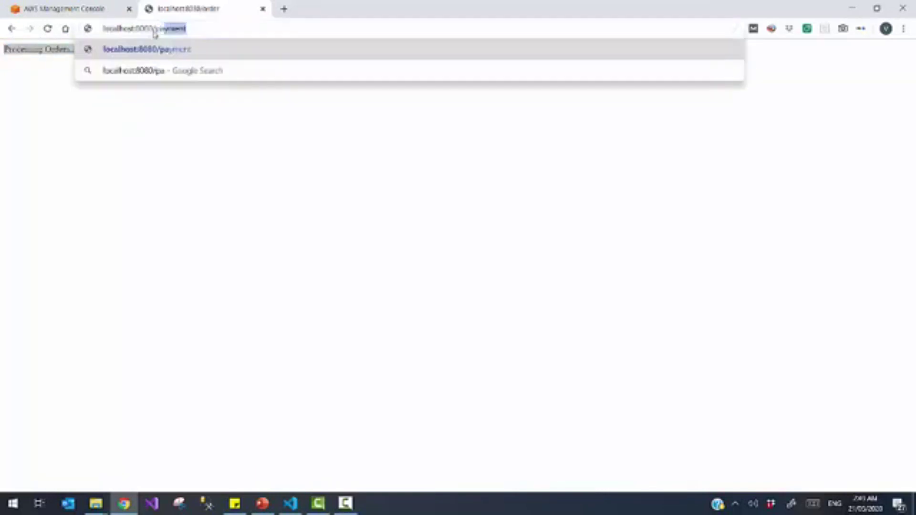
key("Return")
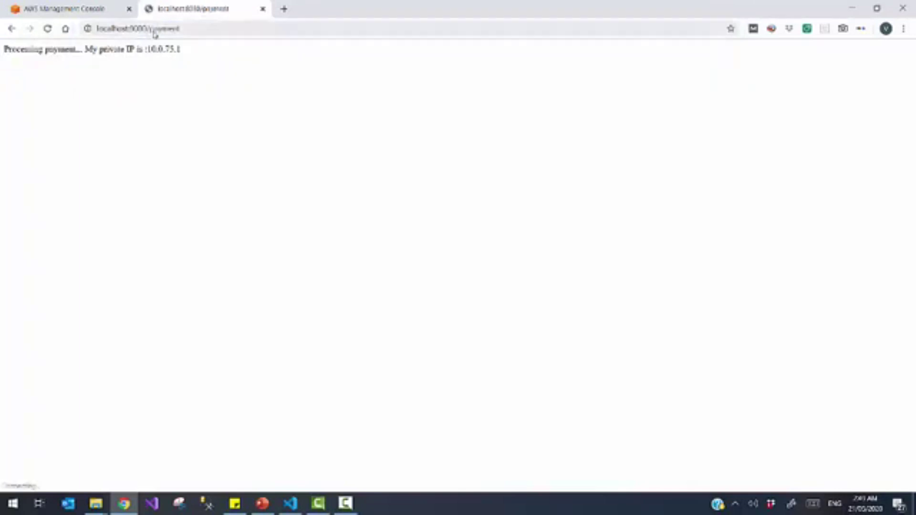
double_click(6, 50)
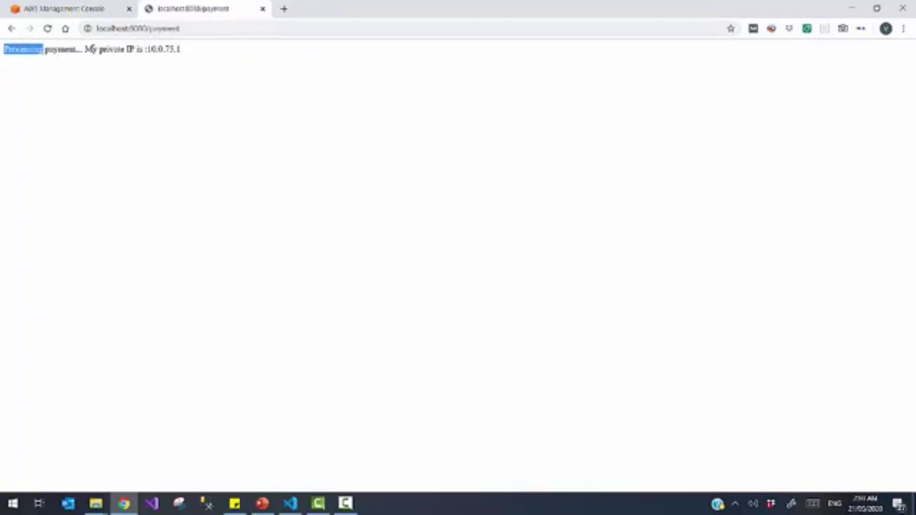
left_click_drag(146, 49, 193, 59)
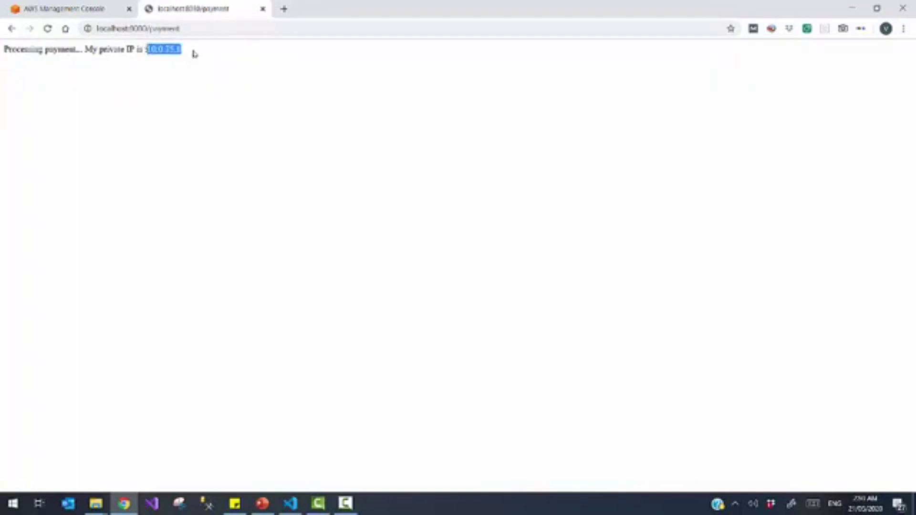
Step: Return to localhost:8080/order, reload the page and highlight the private IP in the response
double_click(173, 30)
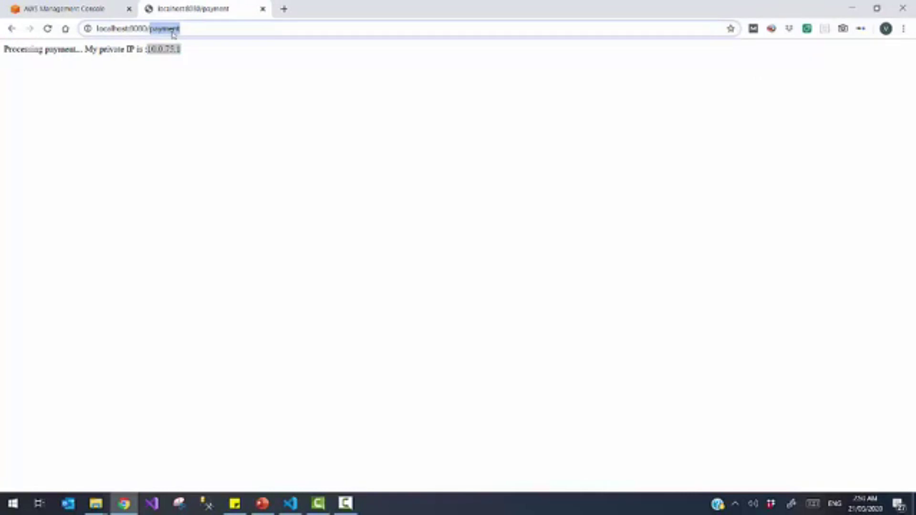
type("order")
key("Return")
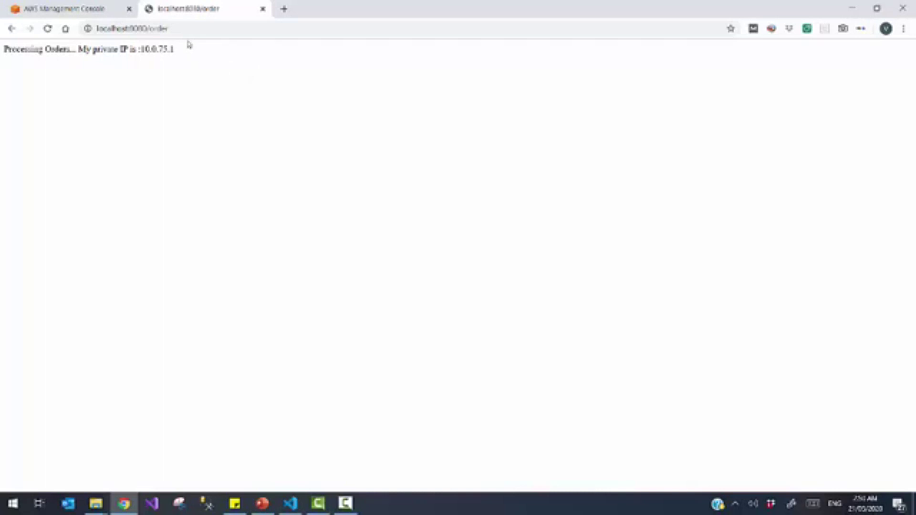
left_click(196, 28)
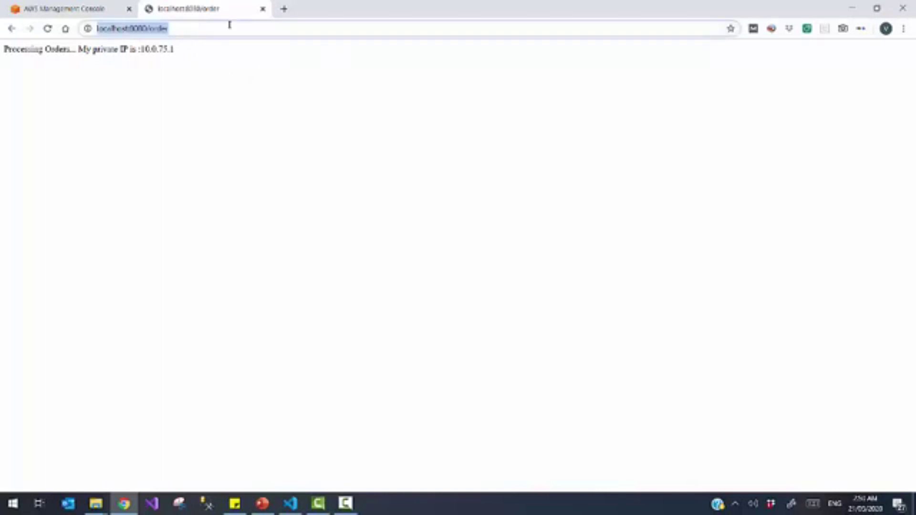
left_click(48, 28)
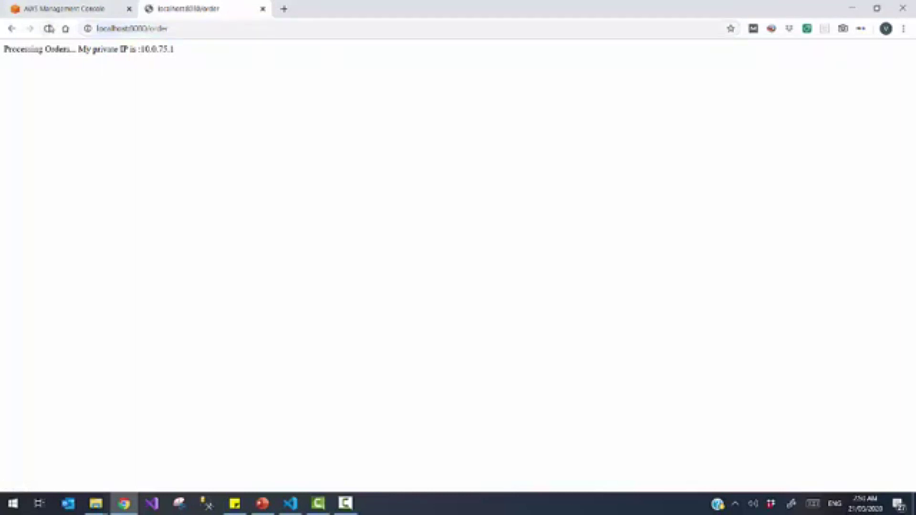
left_click(174, 28)
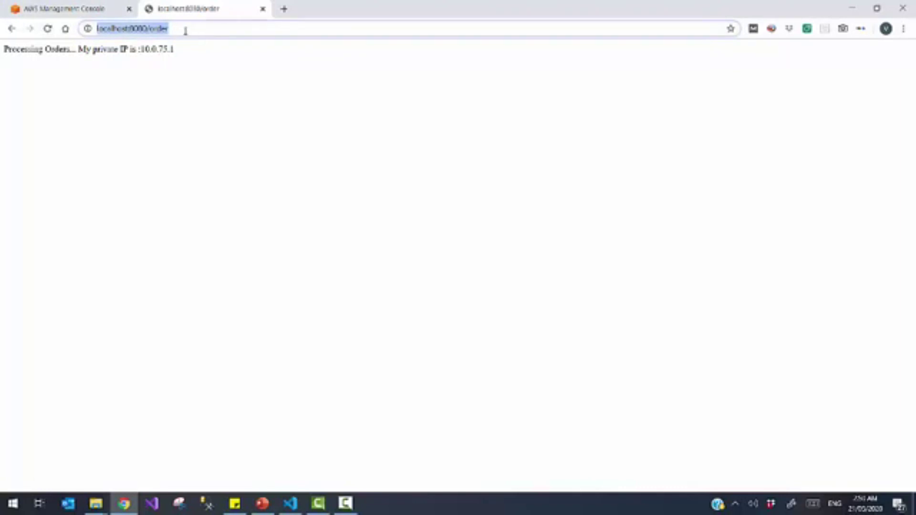
left_click_drag(141, 49, 186, 56)
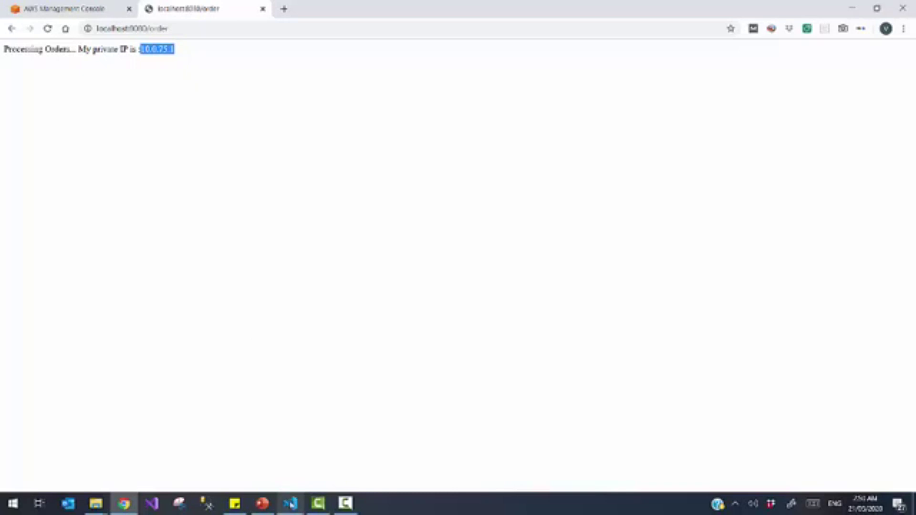
Step: Switch back to Visual Studio Code and review server.js through the routes to the end of the file
left_click(290, 504)
key("Up")
key("Up")
key("Up")
key("Up")
key("Up")
key("Up")
key("Up")
key("Up")
key("Up")
key("Up")
key("Up")
key("Up")
key("Down")
key("Down")
key("Down")
key("Down")
key("Down")
key("Down")
key("Down")
key("Down")
key("Down")
key("Down")
key("Down")
key("Down")
key("Down")
key("Down")
key("Down")
key("Down")
key("Down")
key("Down")
key("Down")
key("Down")
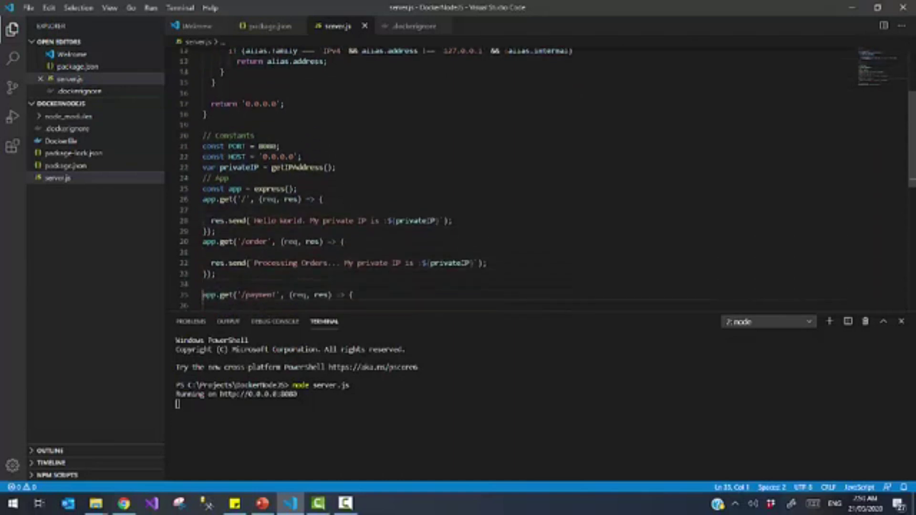
key("Down")
key("Down")
key("Down")
key("Down")
key("Down")
key("Down")
key("Down")
key("Down")
key("Down")
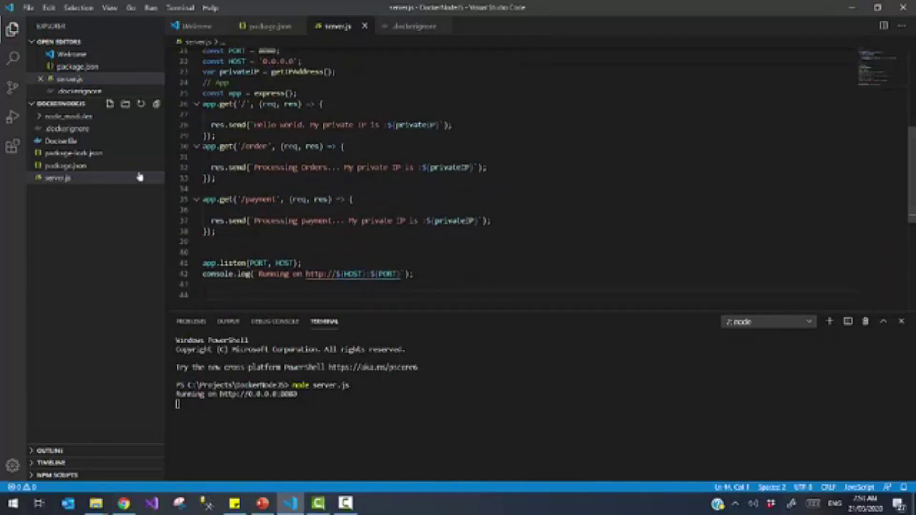
Step: Open the Dockerfile and highlight its base image instruction, FROM node:10
left_click(95, 142)
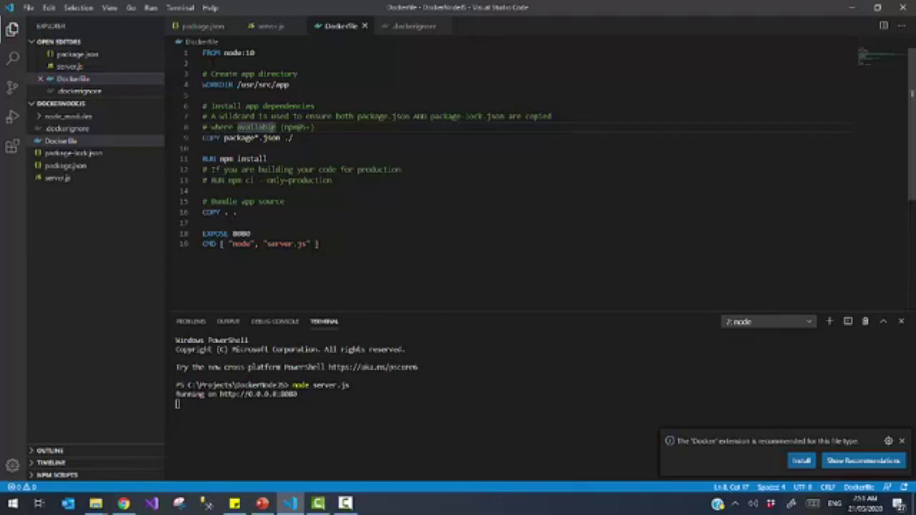
left_click_drag(203, 52, 255, 52)
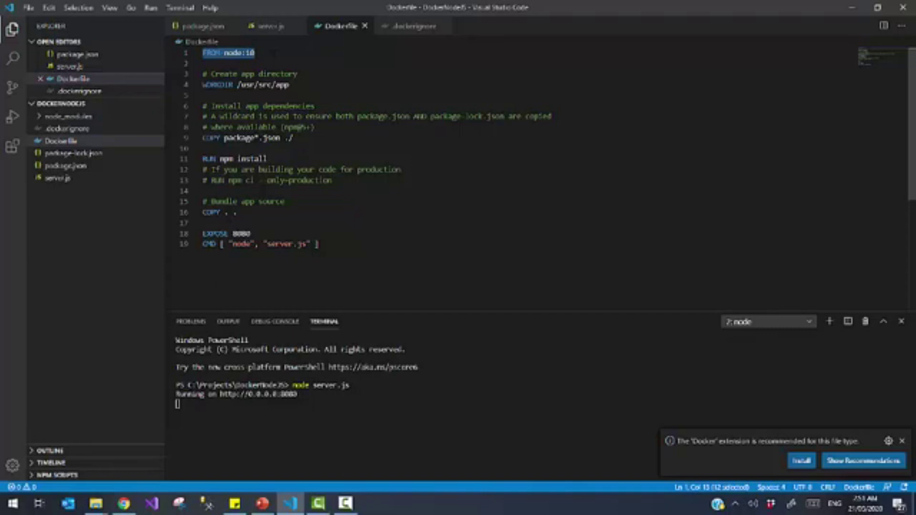
left_click(273, 74)
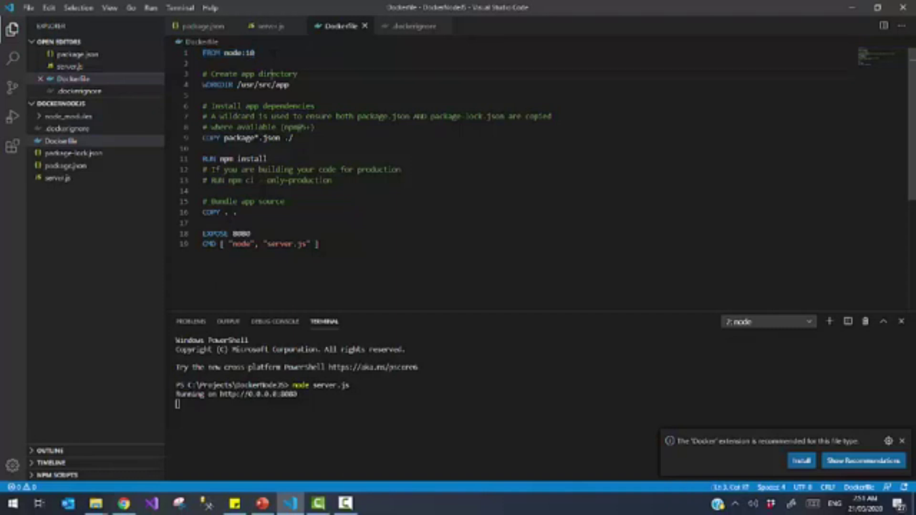
left_click_drag(202, 53, 255, 53)
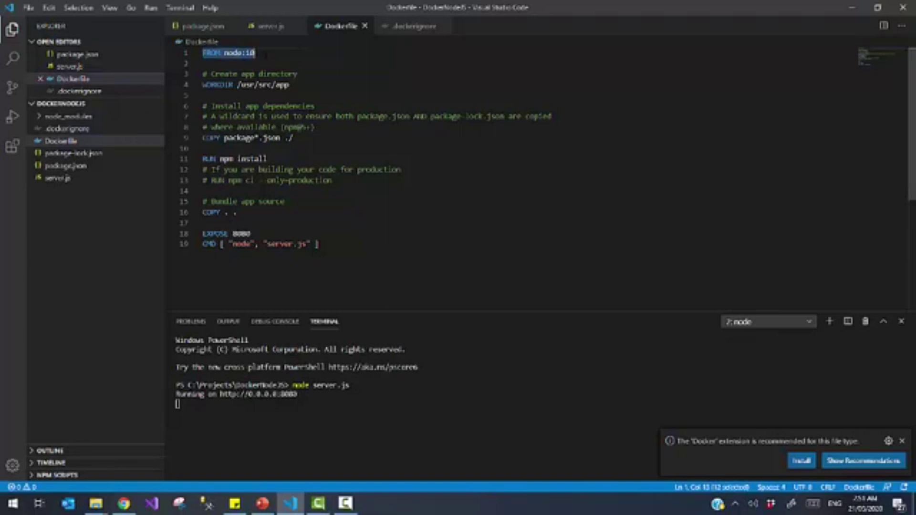
Step: Examine the Dockerfile's WORKDIR /usr/src/app section and highlight the COPY package*.json ./ instruction
left_click(290, 85)
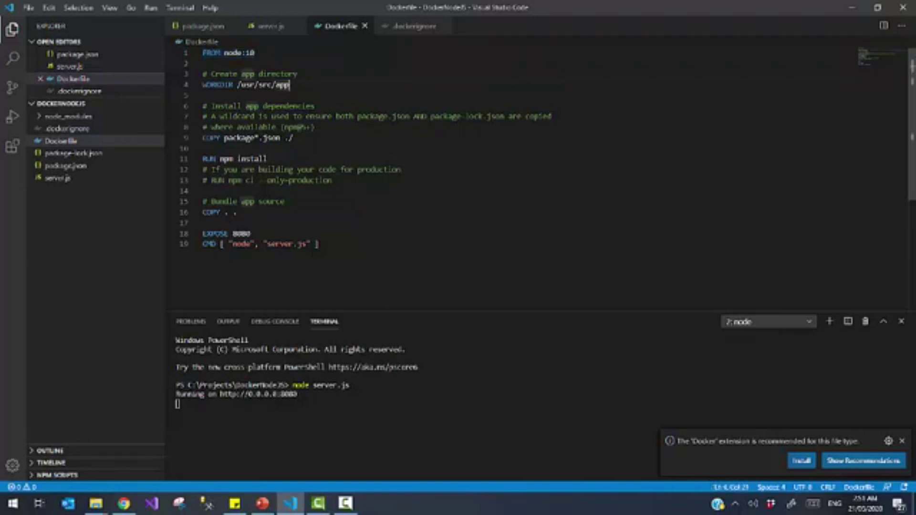
left_click_drag(202, 74, 290, 85)
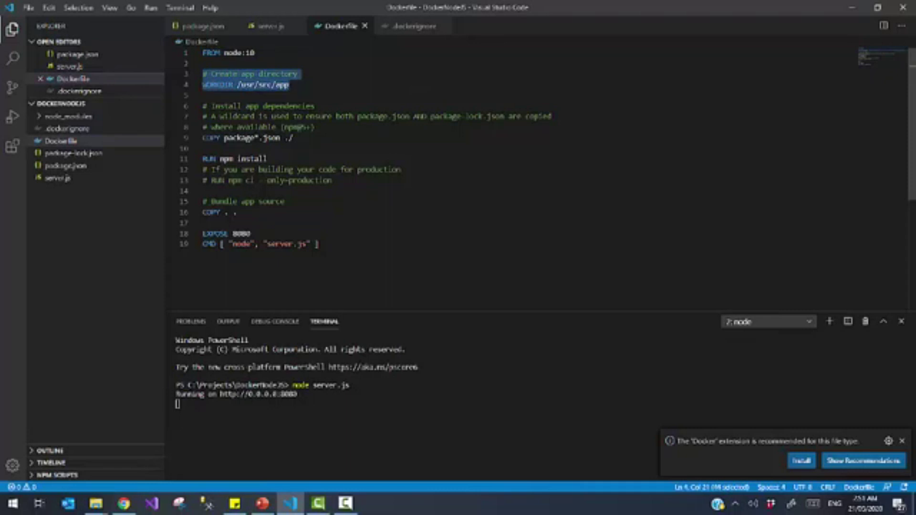
left_click(294, 106)
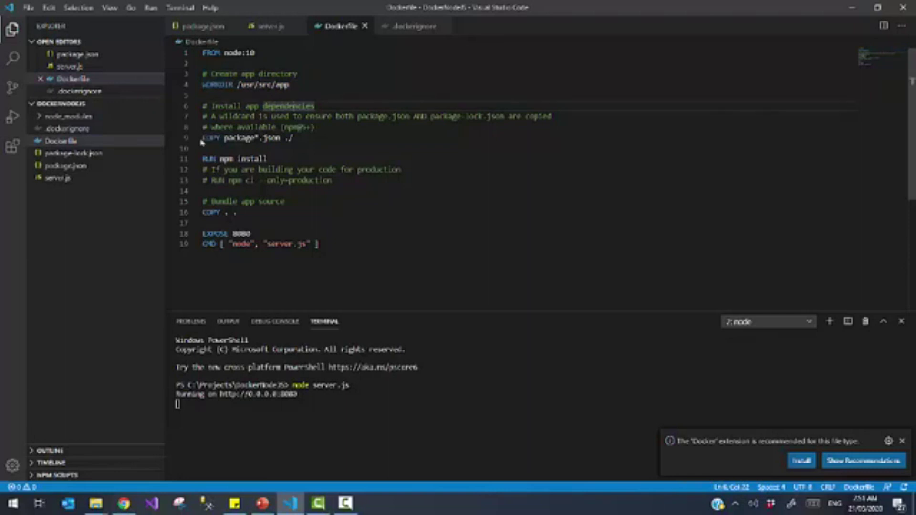
left_click_drag(203, 138, 294, 138)
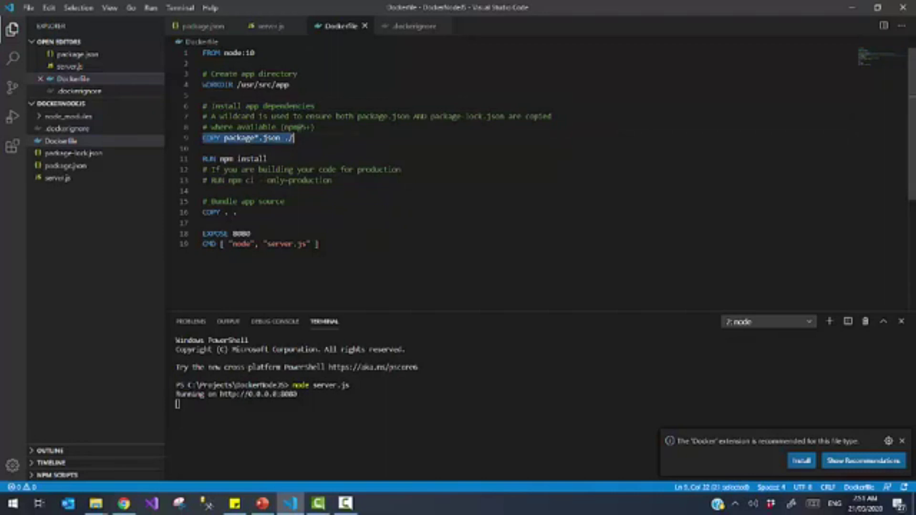
Step: Open package.json and highlight its dependencies block, including the express entry
left_click(101, 167)
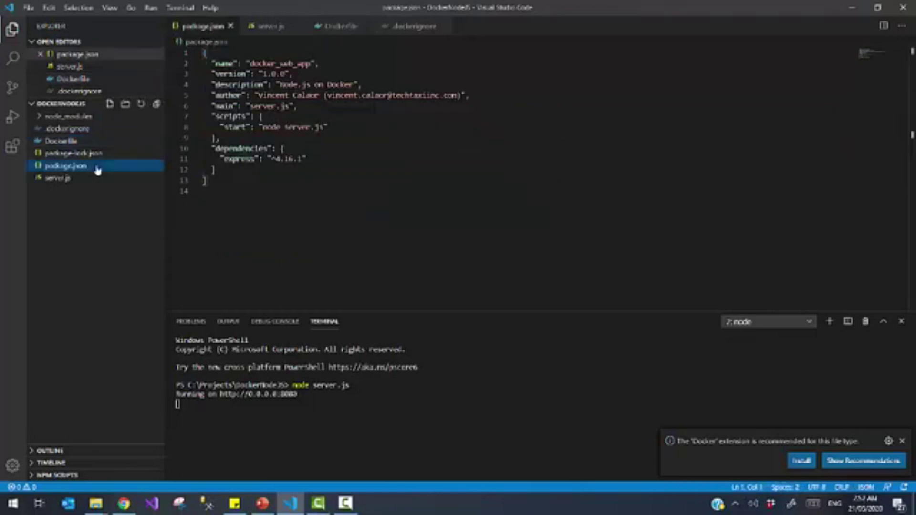
left_click_drag(212, 149, 215, 170)
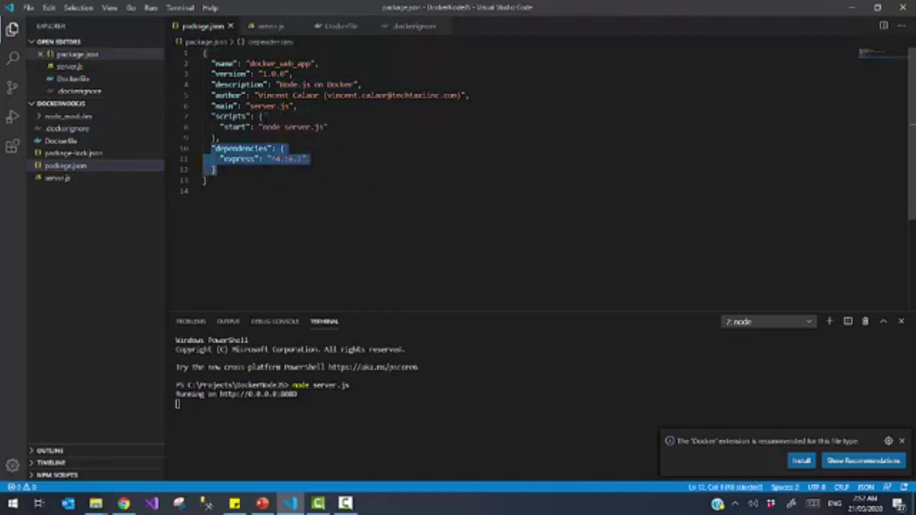
key("Up")
key("Down")
key("Home")
key("shift+End")
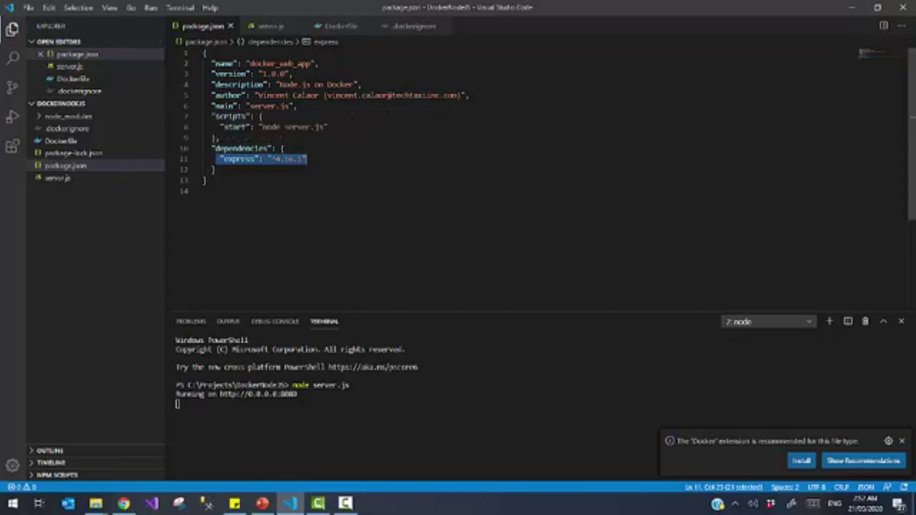
Step: Return to the Dockerfile and highlight the RUN npm install and COPY . . instructions
left_click(78, 78)
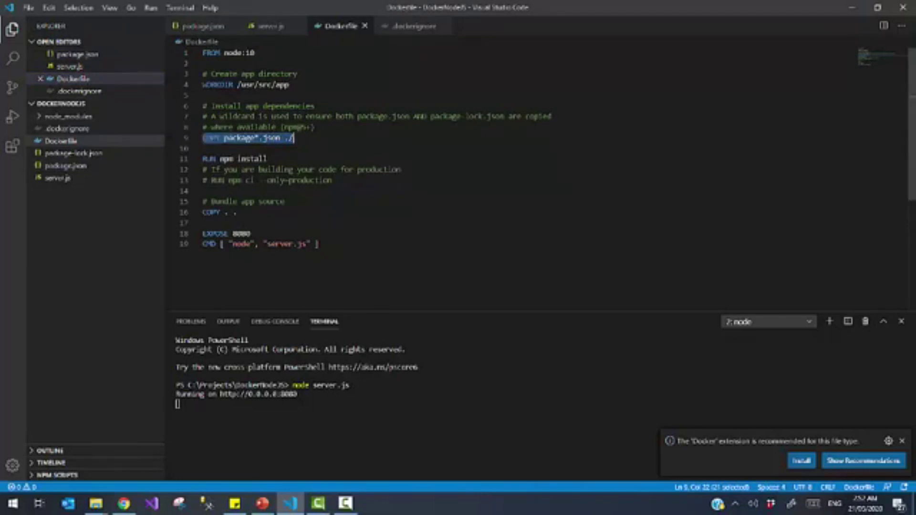
left_click_drag(203, 159, 268, 159)
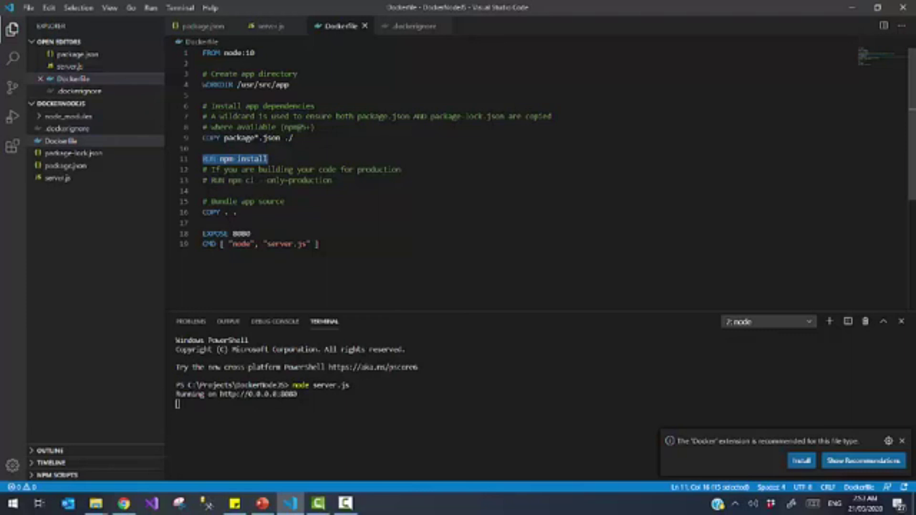
left_click(203, 191)
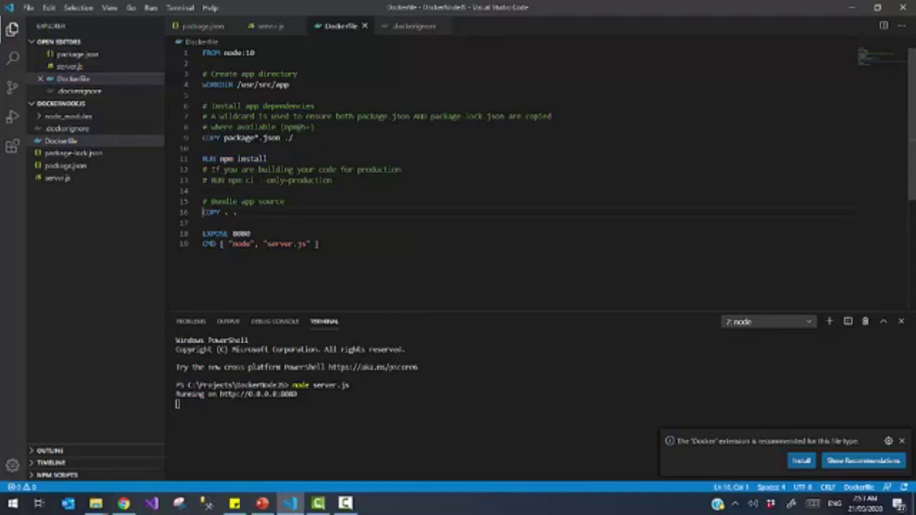
left_click_drag(202, 213, 238, 213)
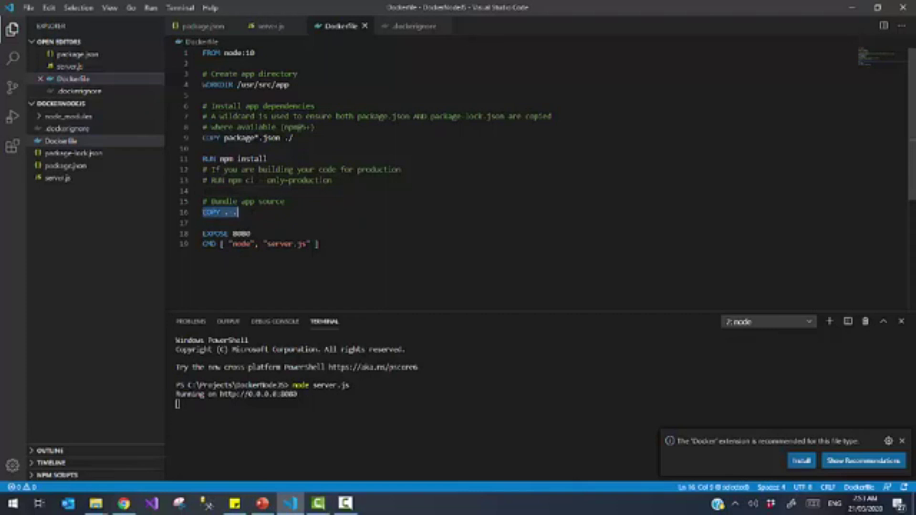
Step: Highlight EXPOSE 8080 and the CMD instruction, and compare the latter with the node server.js command in the terminal
left_click_drag(203, 234, 250, 233)
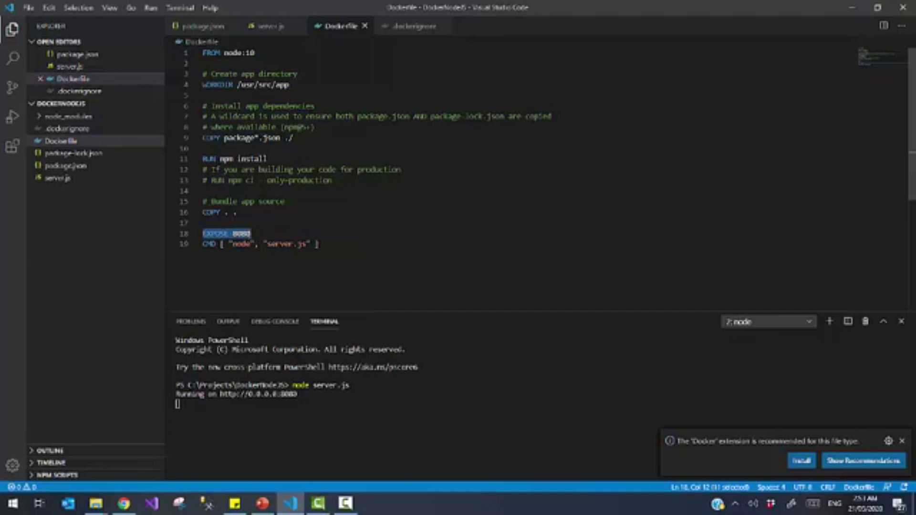
left_click_drag(202, 245, 319, 244)
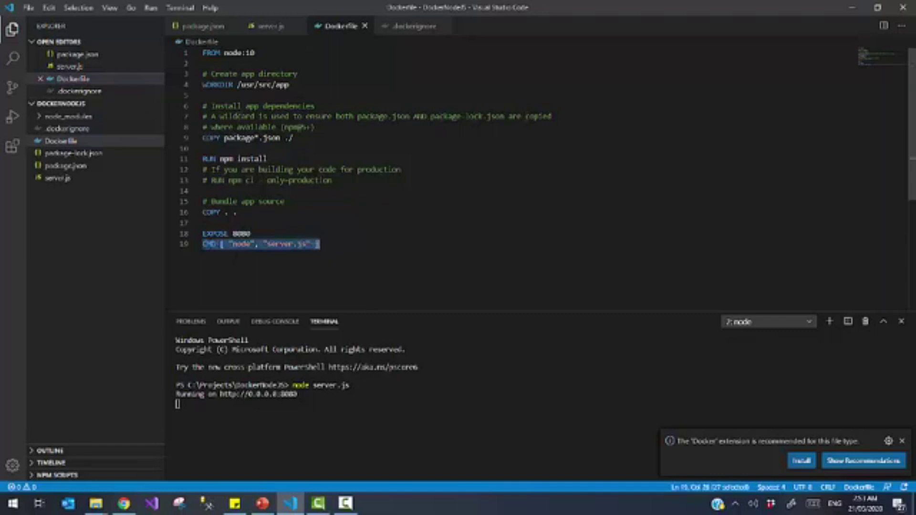
left_click(245, 244)
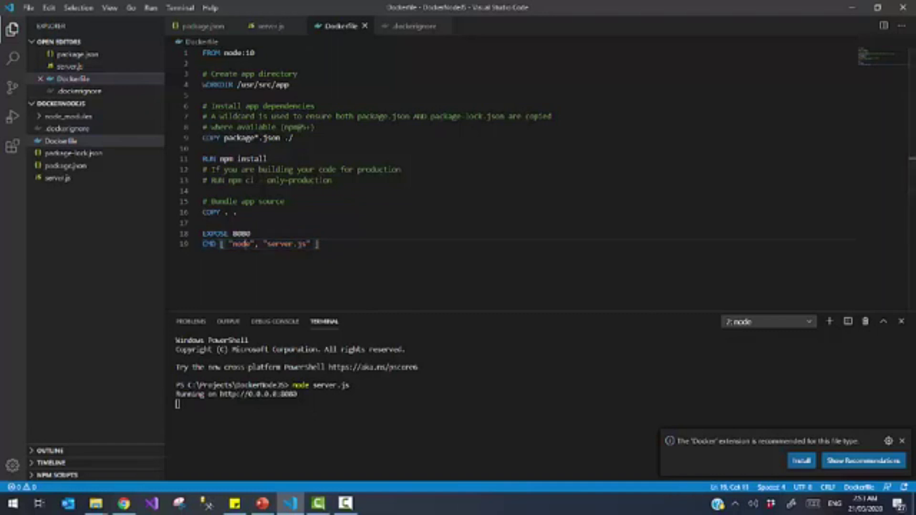
left_click_drag(377, 386, 289, 386)
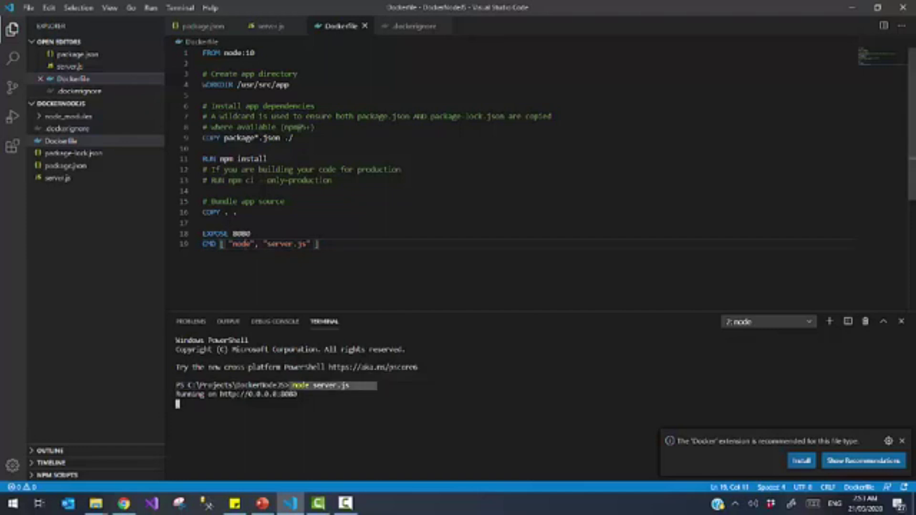
left_click(301, 244)
Step: Highlight the entire Dockerfile, followed by its EXPOSE line and its CMD line individually
left_click_drag(203, 53, 320, 245)
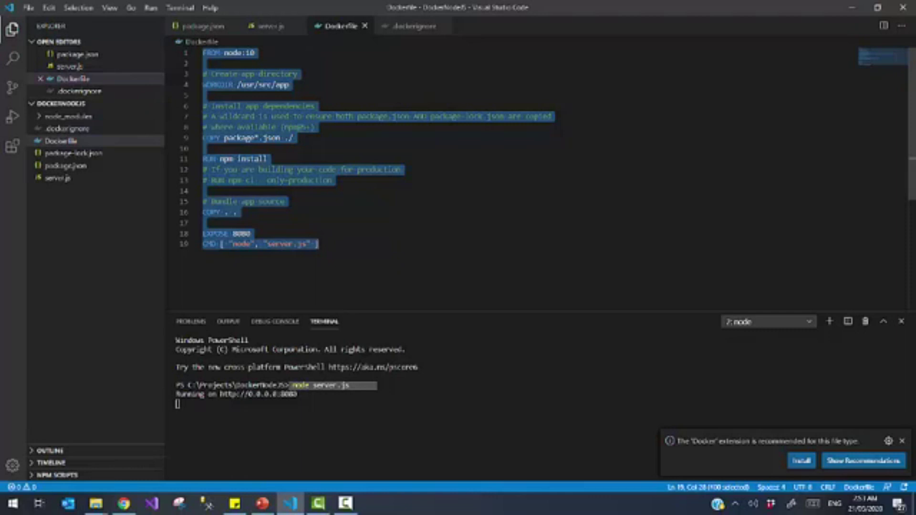
left_click_drag(251, 233, 199, 236)
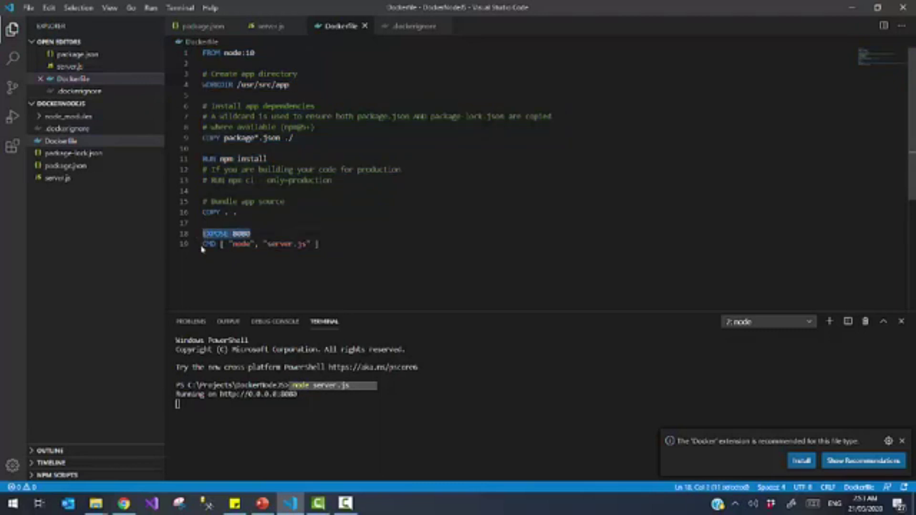
left_click_drag(203, 245, 320, 244)
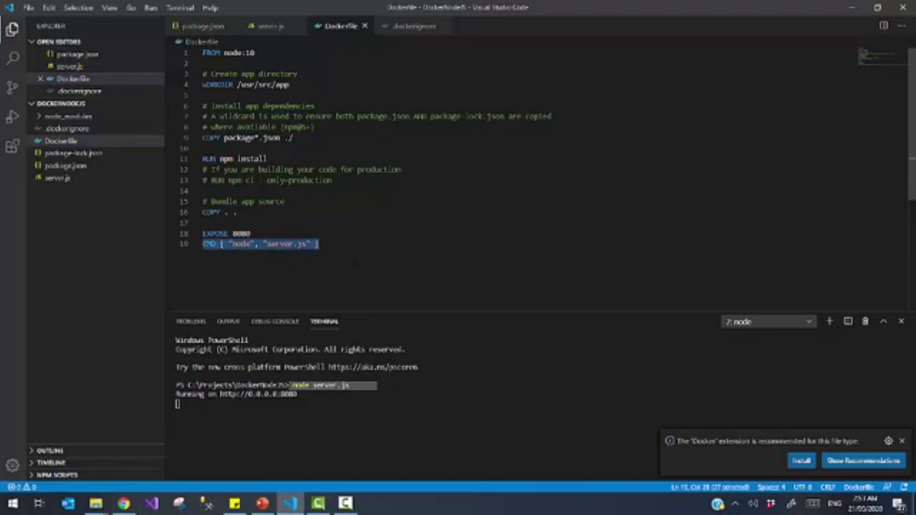
key("ctrl+grave")
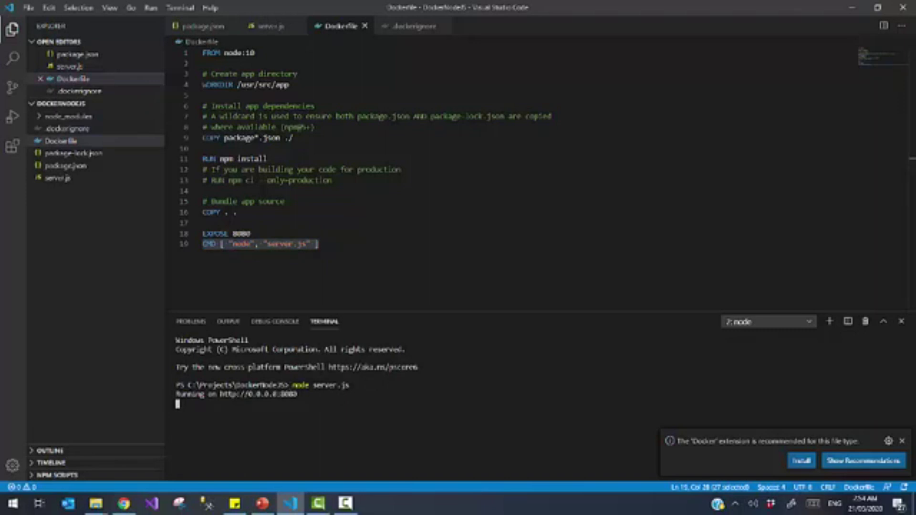
key("ctrl+c")
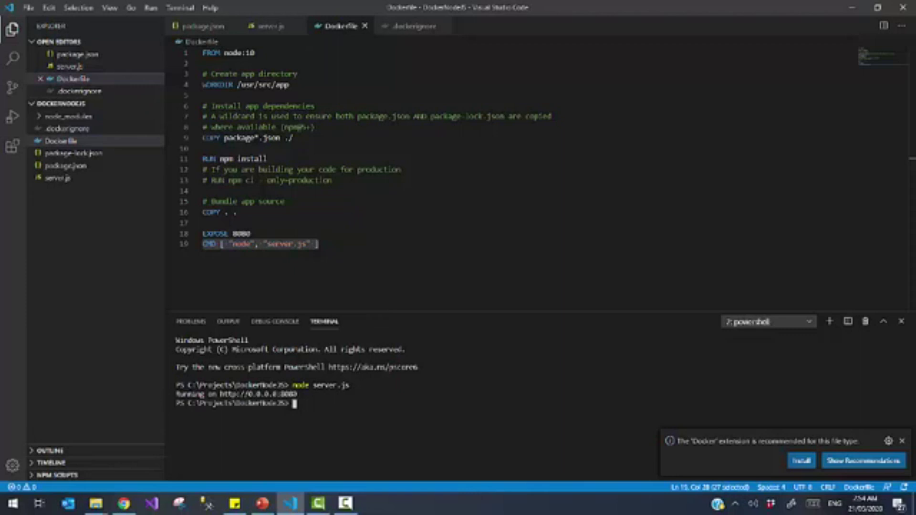
key("ctrl+v")
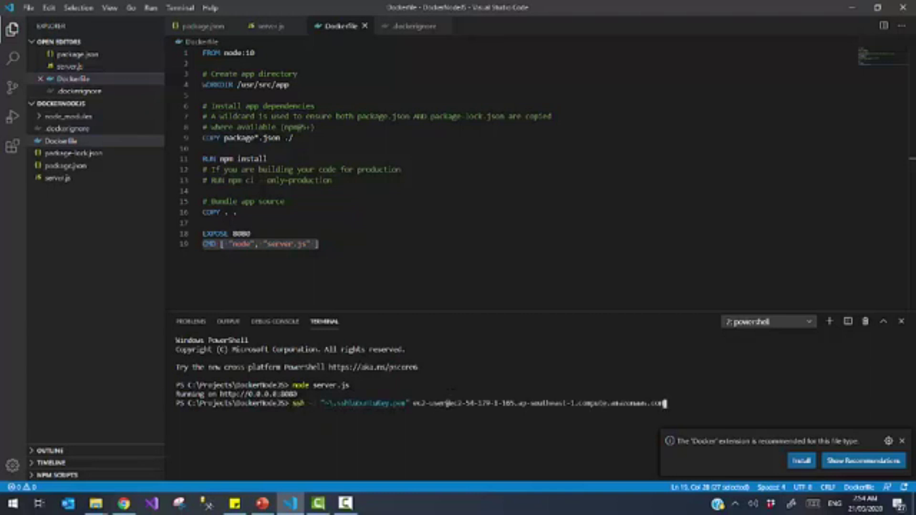
key("Return")
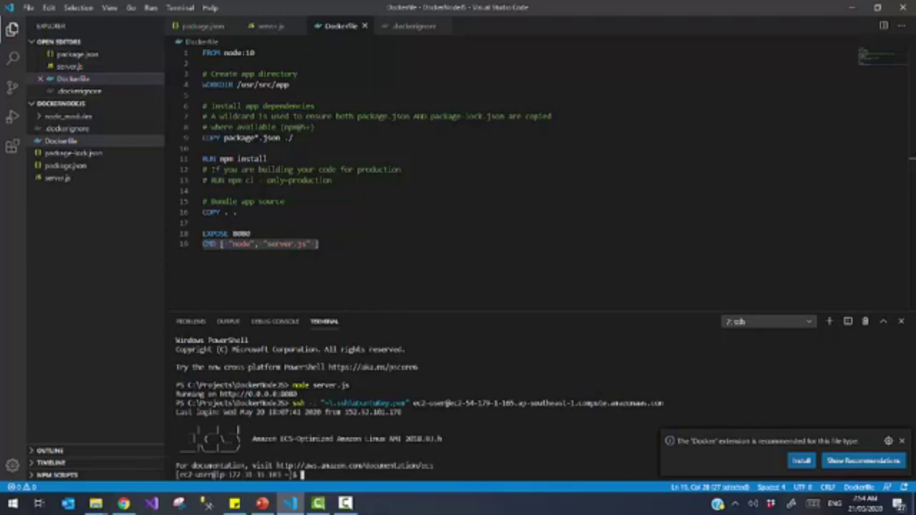
left_click_drag(251, 439, 449, 439)
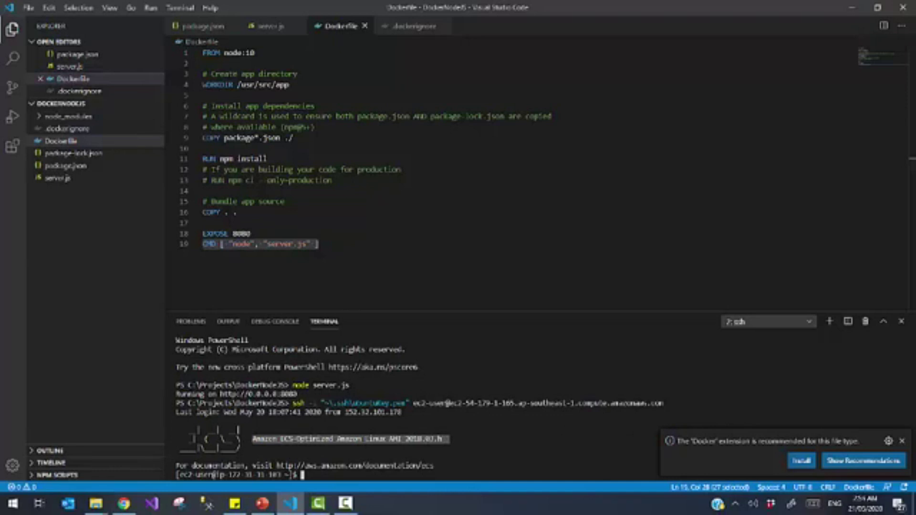
left_click(376, 478)
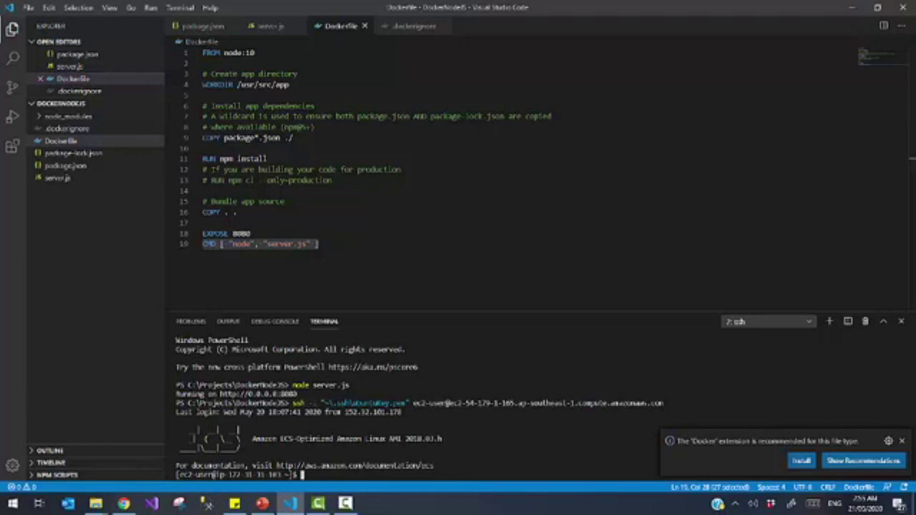
Step: Go to the home directory of the remote instance and list its contents
type("cd")
key("Return")
type("dir")
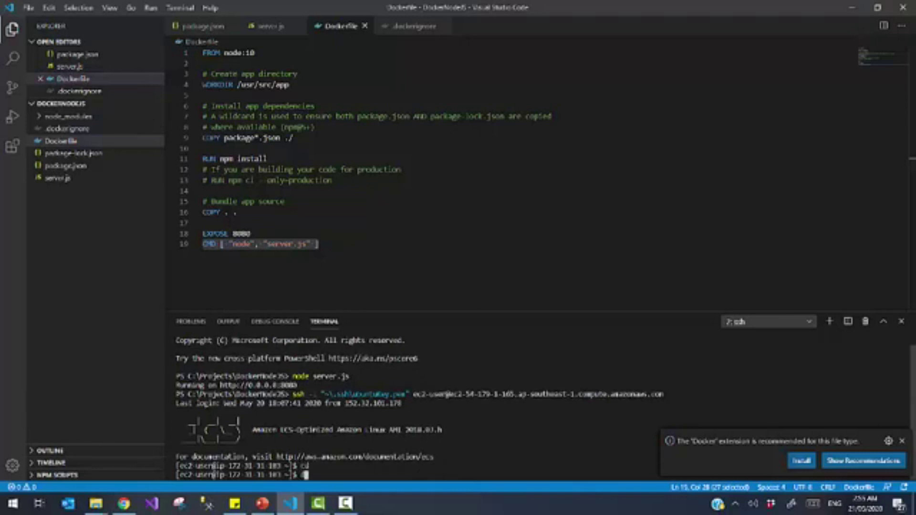
key("Return")
Step: Change into the dockerbuild directory and list its contents
type("cd ")
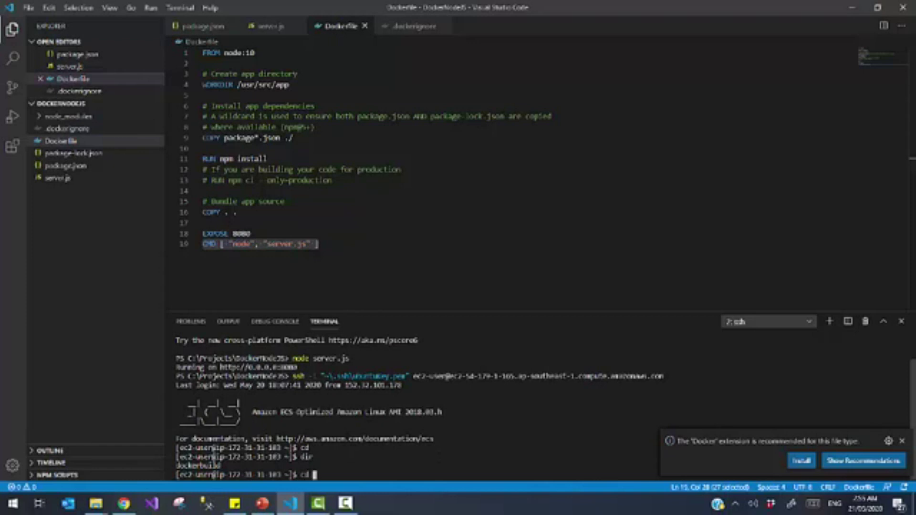
type("dockerbuild")
key("Return")
type("dir")
key("Return")
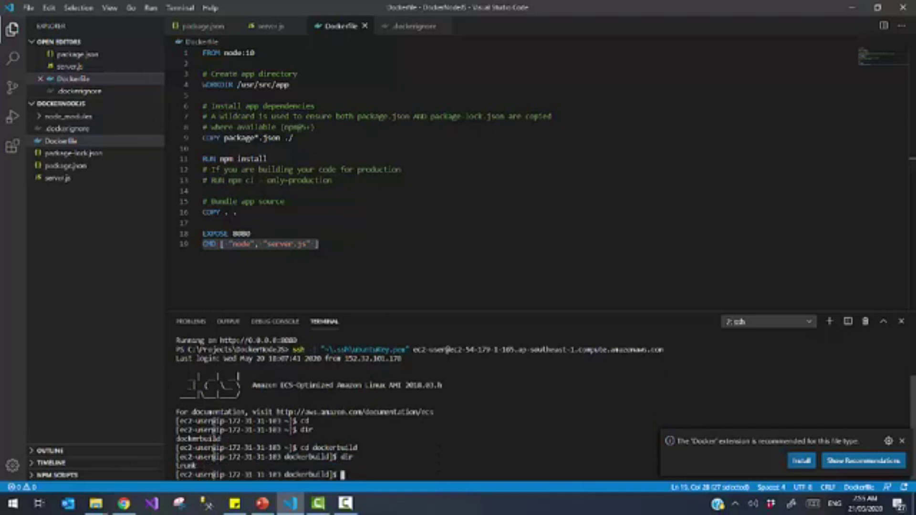
Step: Change into the trunk directory and list its contents
type("cd trunk")
key("Return")
type("dir")
key("Return")
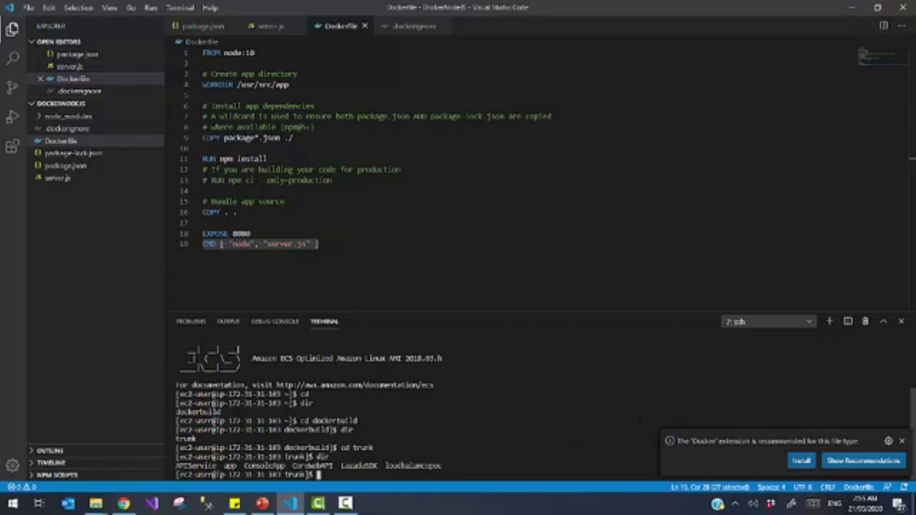
Step: Copy the loadbalancepoc folder name from the listing and change into that directory
left_click_drag(385, 466, 448, 465)
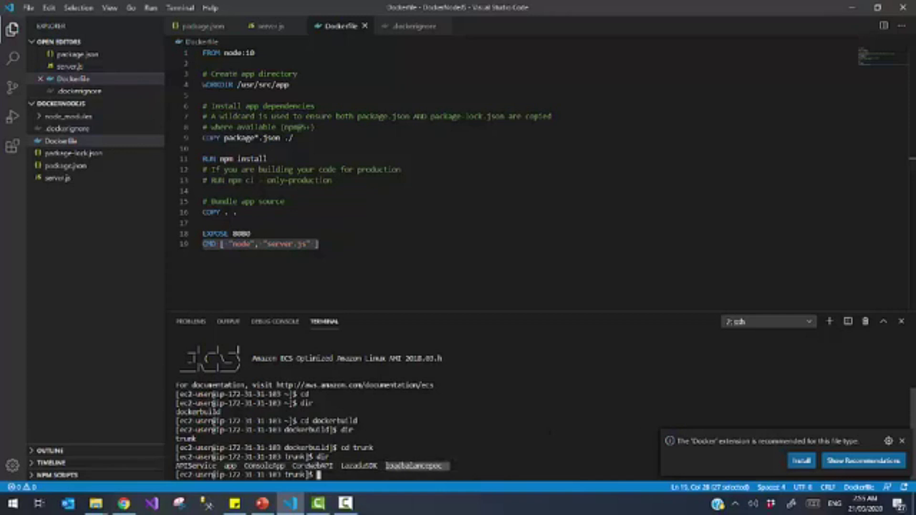
key("ctrl+c")
type("cd")
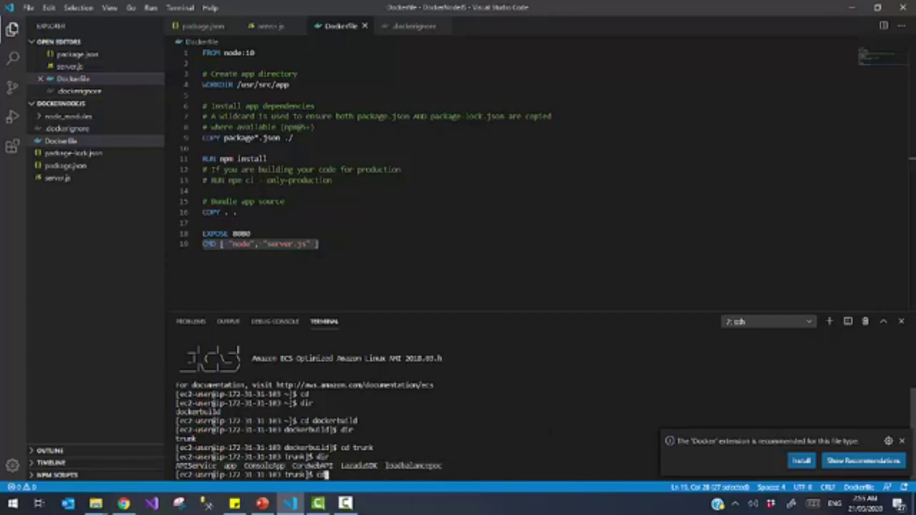
type(" loadbalancerpoc")
key("Return")
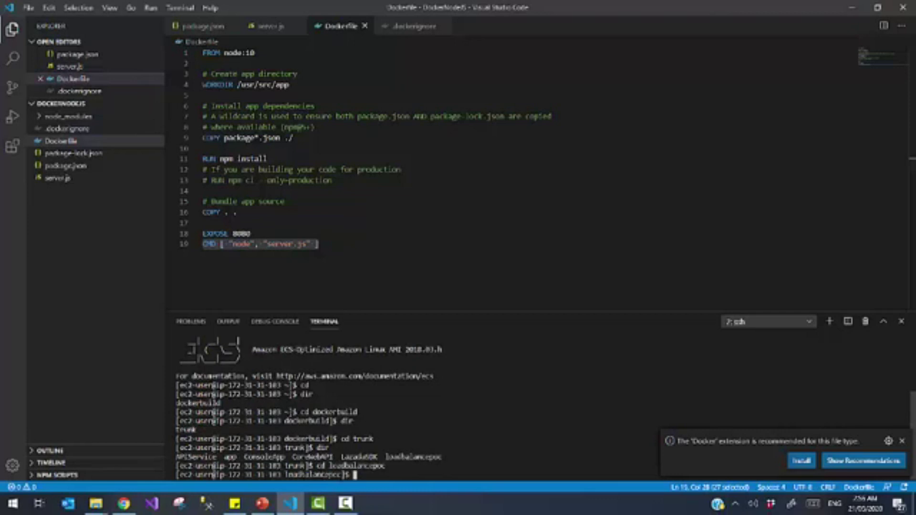
Step: List the loadbalancepoc folder, and paste the complete local server.js code into a blank nano file there
type("dir")
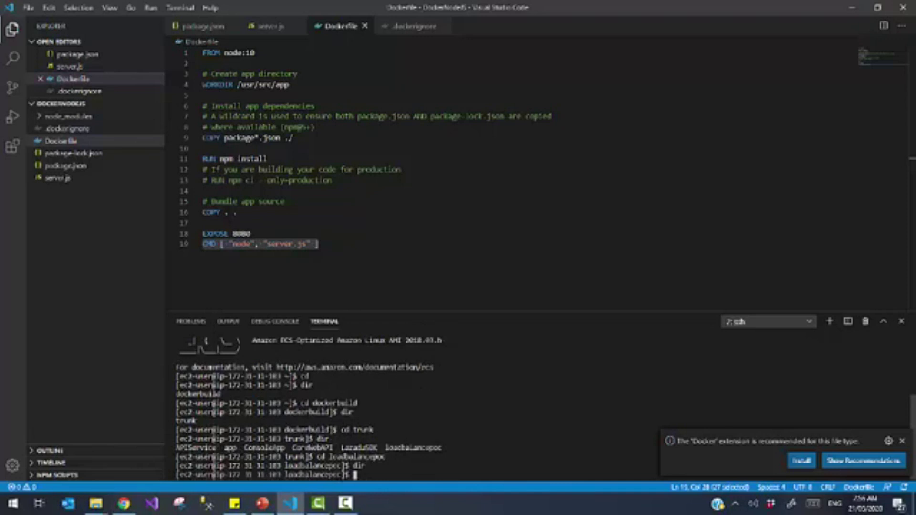
left_click_drag(319, 245, 181, 42)
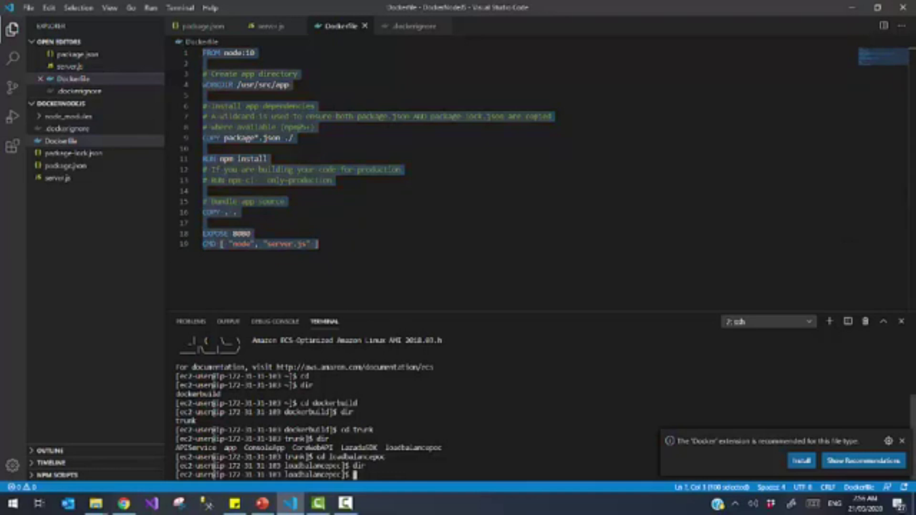
type("nano")
key("Return")
key("ctrl+Tab")
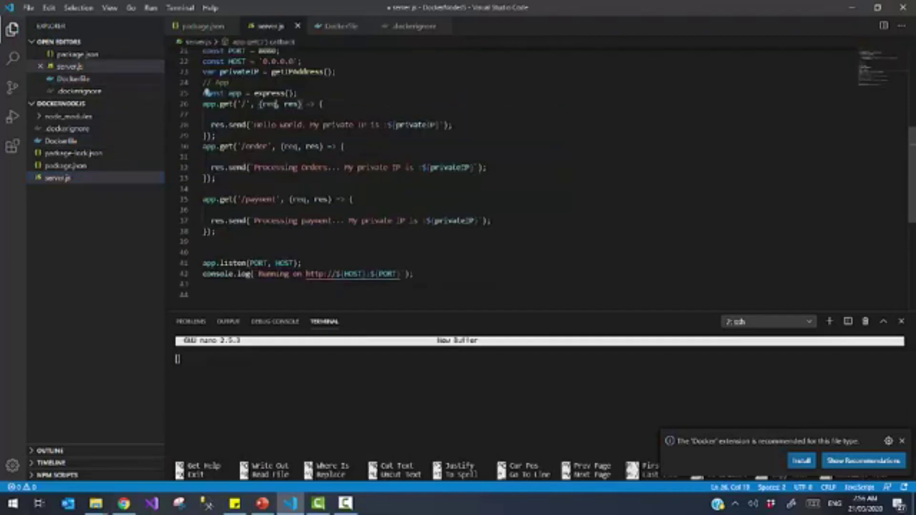
key("ctrl+a")
key("ctrl+c")
key("ctrl+grave")
key("ctrl+v")
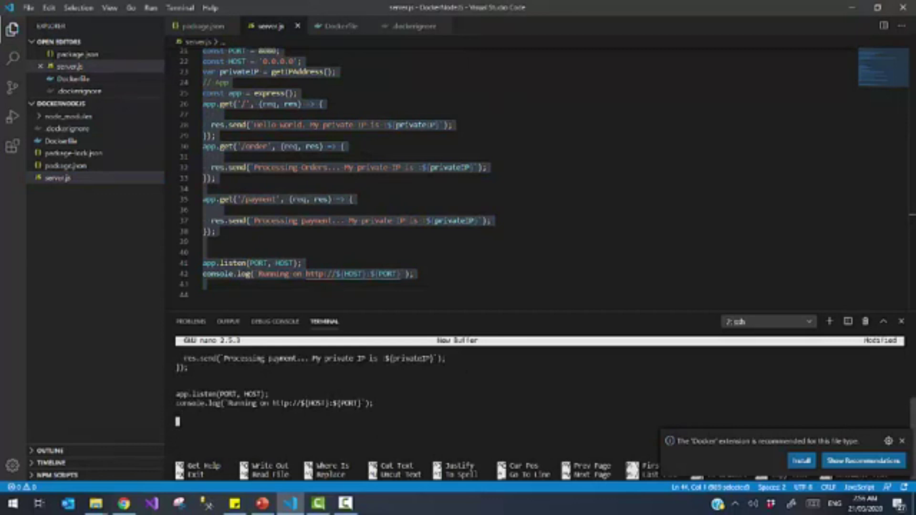
Step: Save the nano file as server.js, exit the editor and list the remote directory
key("ctrl+o")
type("server.js")
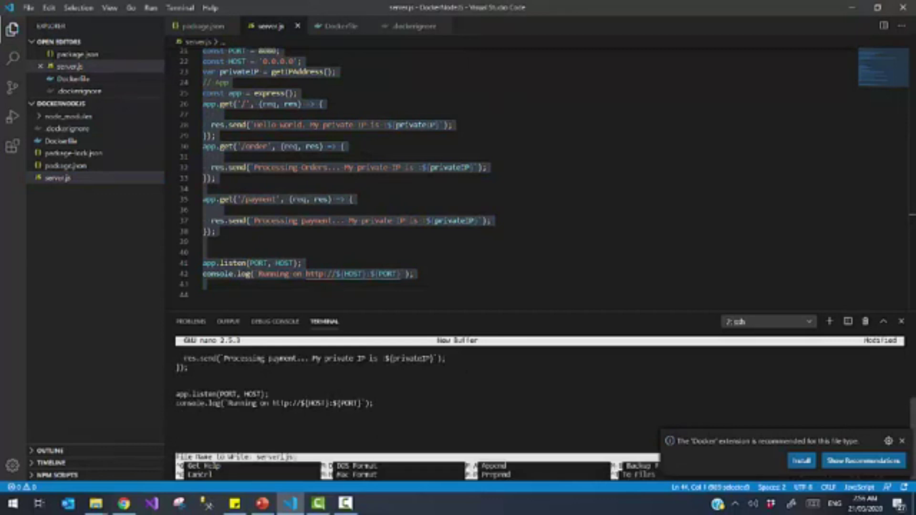
key("Return")
key("ctrl+x")
type("dir")
key("Return")
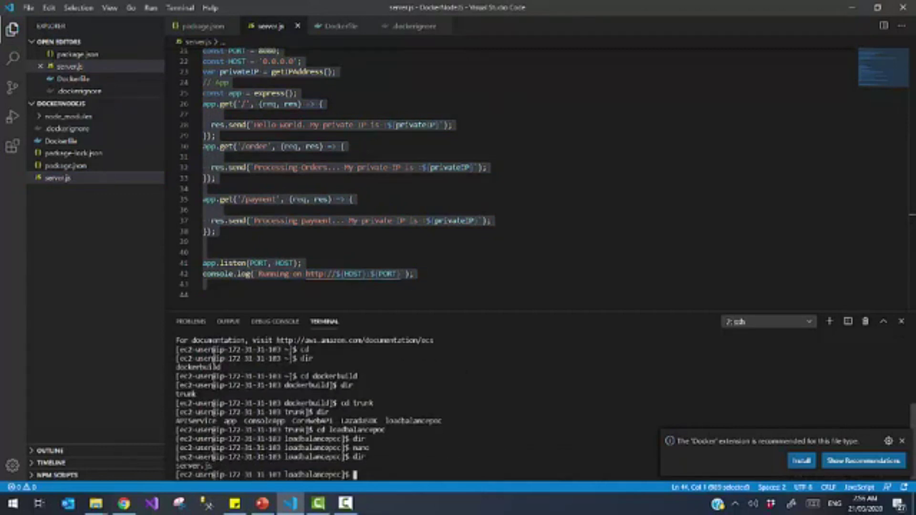
Step: Copy the complete local package.json and paste it into a new nano file on the remote instance
left_click(92, 168)
key("ctrl+a")
key("ctrl+c")
type("nano")
key("Return")
key("ctrl+v")
Step: Save the pasted content as package.json, exit nano and list the directory
key("ctrl+o")
type("package.json")
key("Return")
key("ctrl+x")
type("dir")
key("Return")
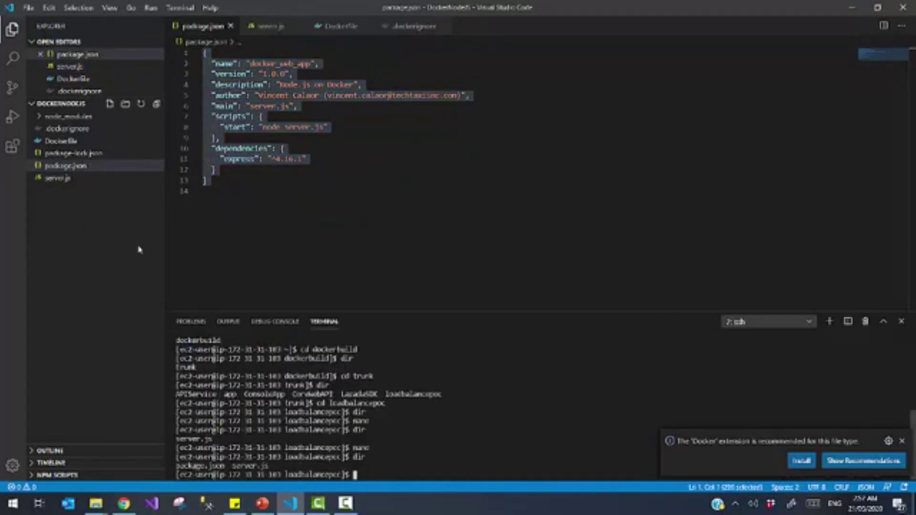
Step: Create a remote file named Dockerfile in nano from the complete contents of the local Dockerfile
left_click(96, 142)
key("ctrl+a")
key("ctrl+c")
type("nano")
key("Return")
key("ctrl+v")
key("ctrl+o")
type("Dockerfile")
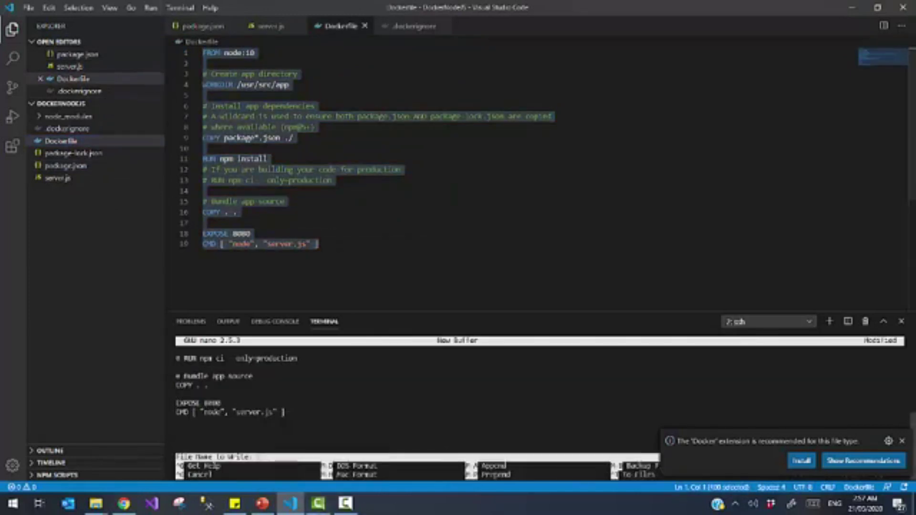
key("Return")
key("ctrl+x")
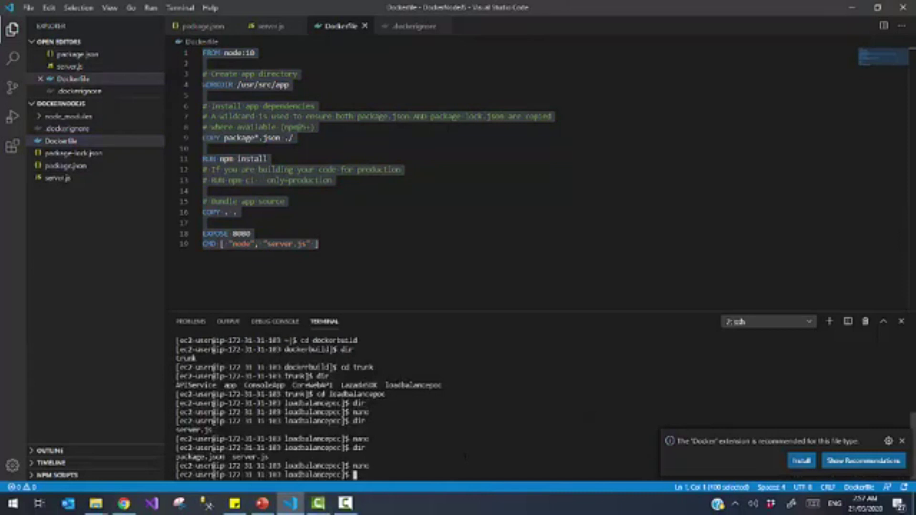
Step: Create a remote file named .dockerignore in nano from the complete contents of the local .dockerignore
left_click(85, 130)
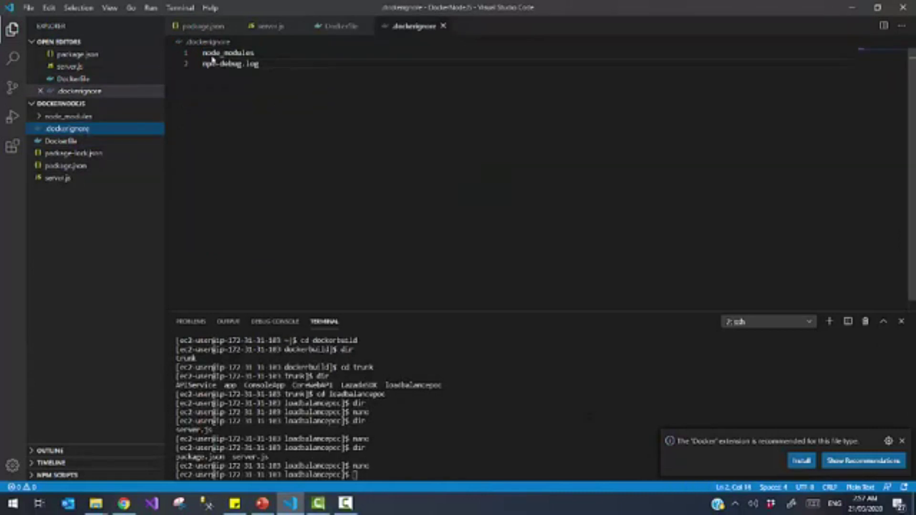
key("ctrl+a")
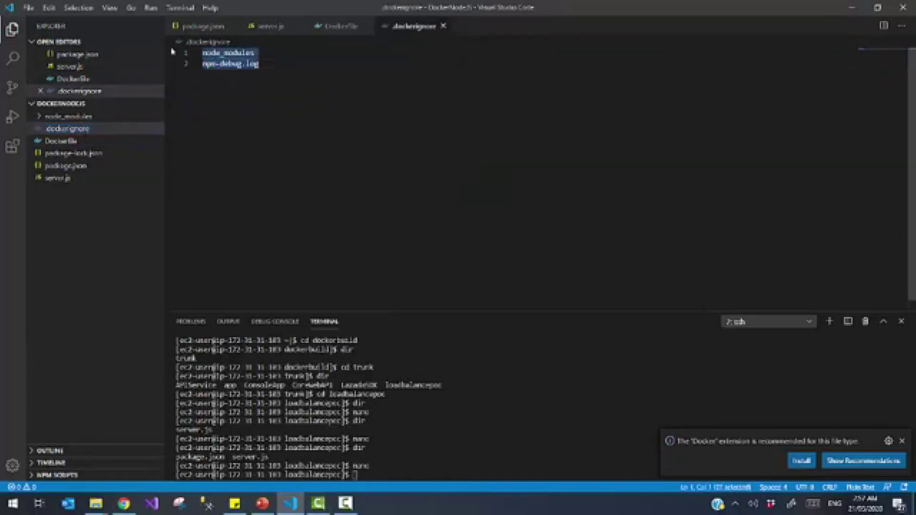
left_click(356, 475)
type("nano")
key("Return")
key("ctrl+v")
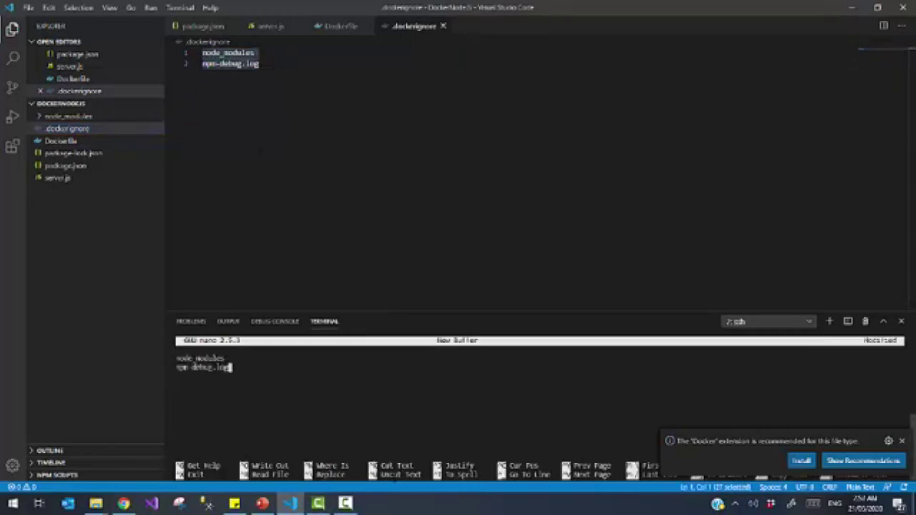
key("ctrl+o")
type(".dockerignore")
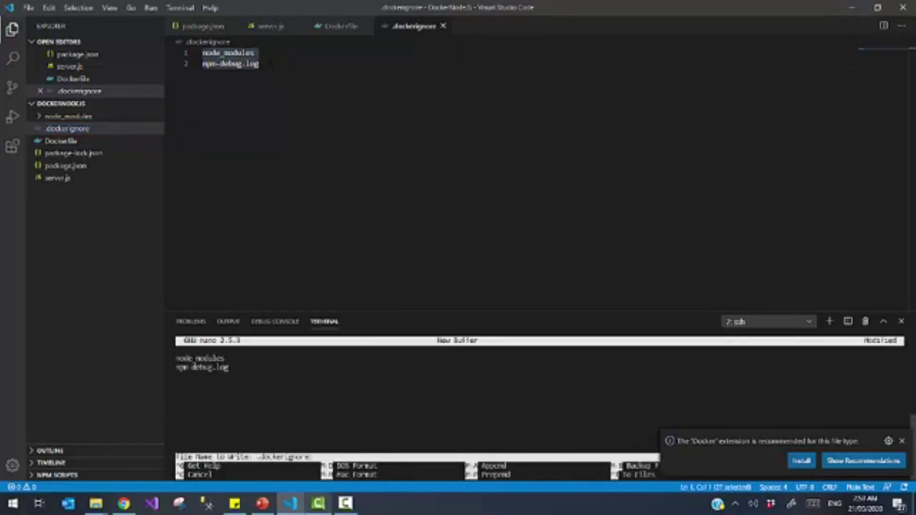
key("Return")
key("ctrl+x")
Step: Install the project's dependencies in the loadbalancepoc folder with npm install
mouse_move(319, 503)
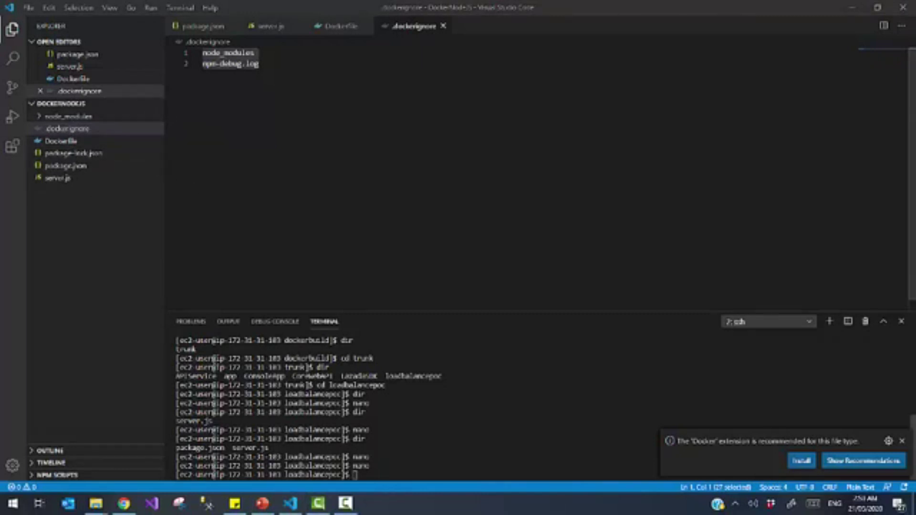
key("alt+Tab")
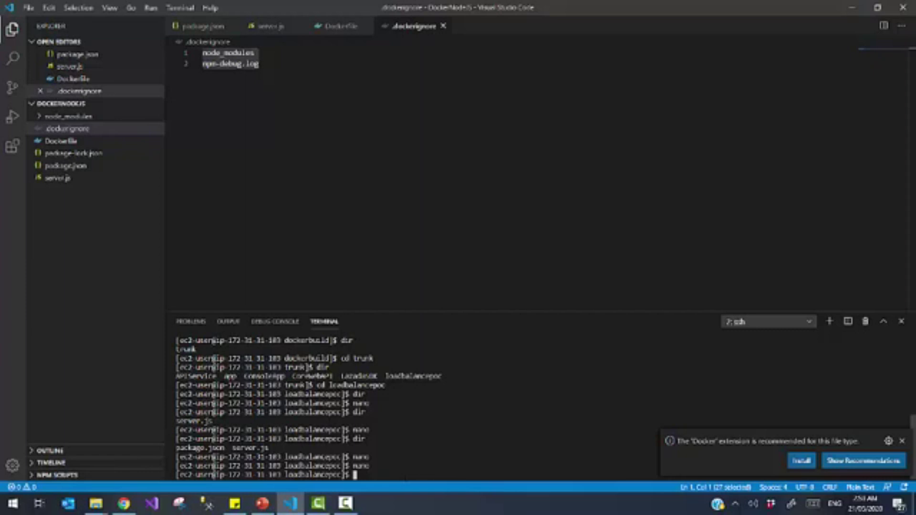
type("npm install")
key("Return")
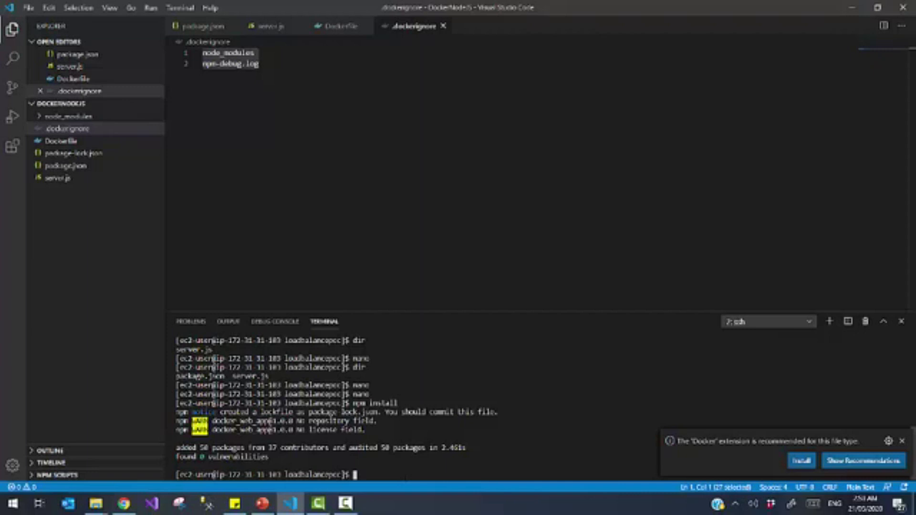
Step: Test-run the server with node server.js, stop it, and dismiss the Docker extension recommendation
type("node server.js")
key("Return")
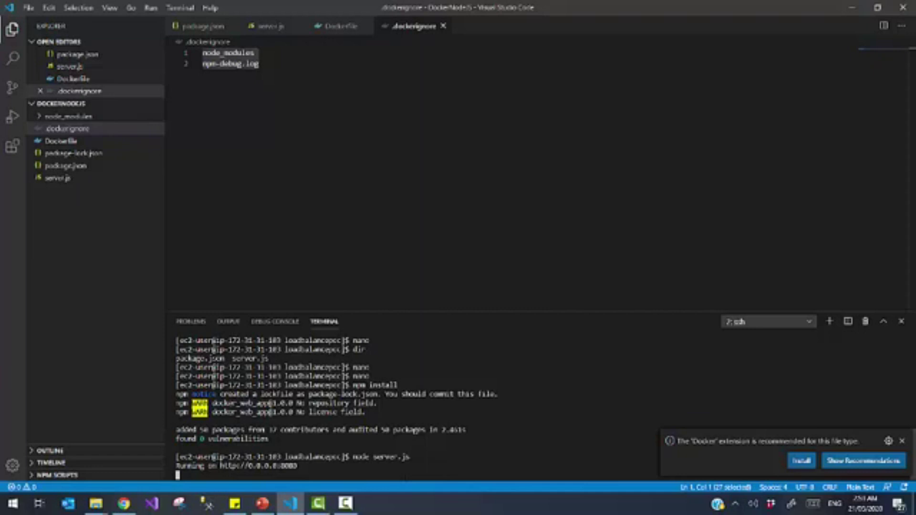
key("ctrl+c")
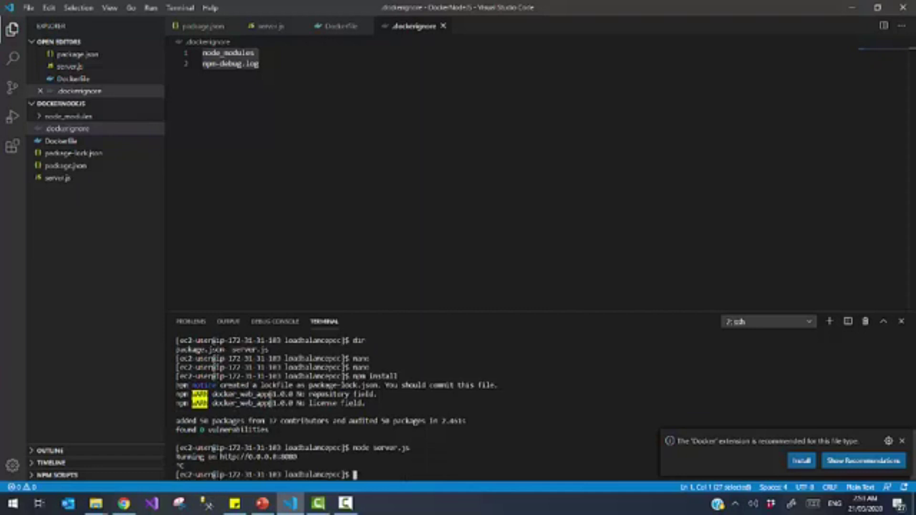
left_click(902, 442)
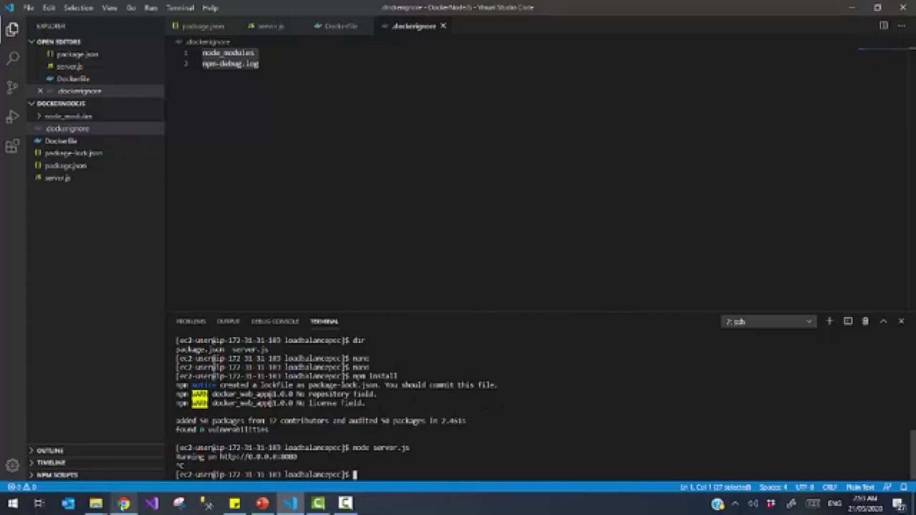
Step: Switch to the AWS Management Console in Chrome and open Elastic Container Registry
left_click(120, 507)
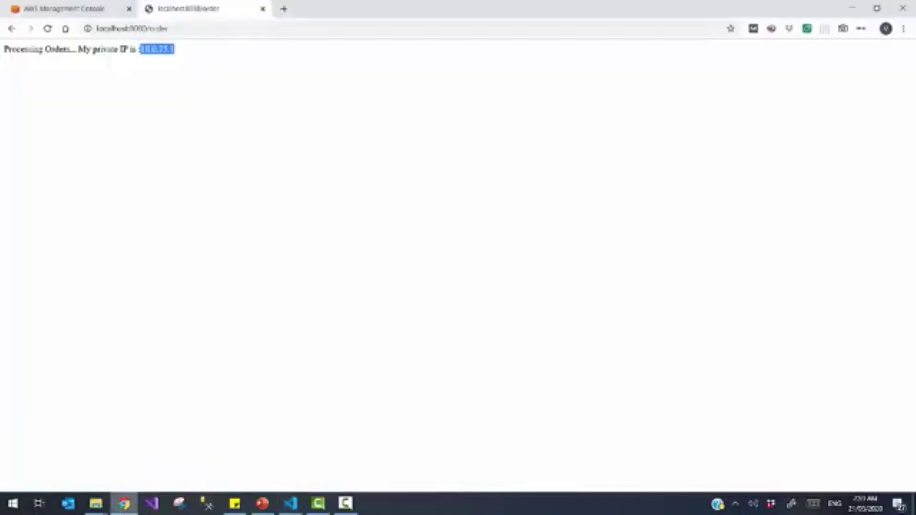
left_click(110, 5)
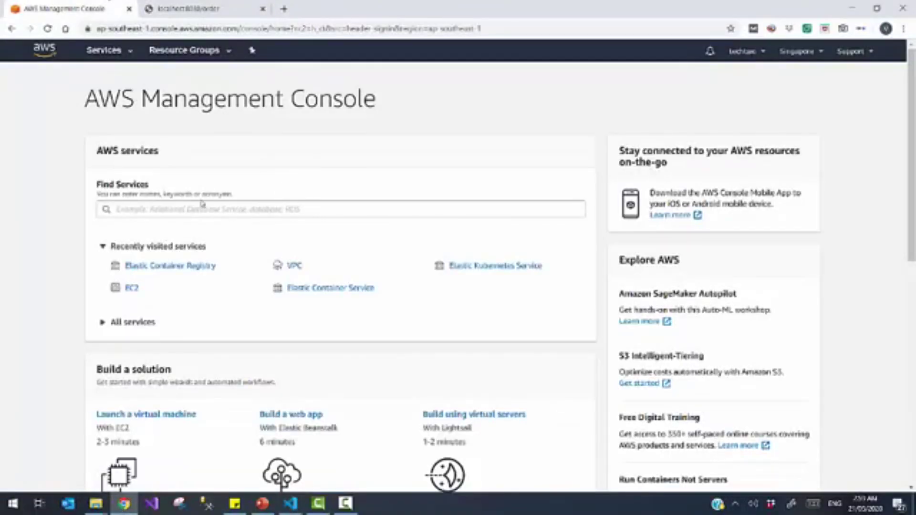
left_click(172, 266)
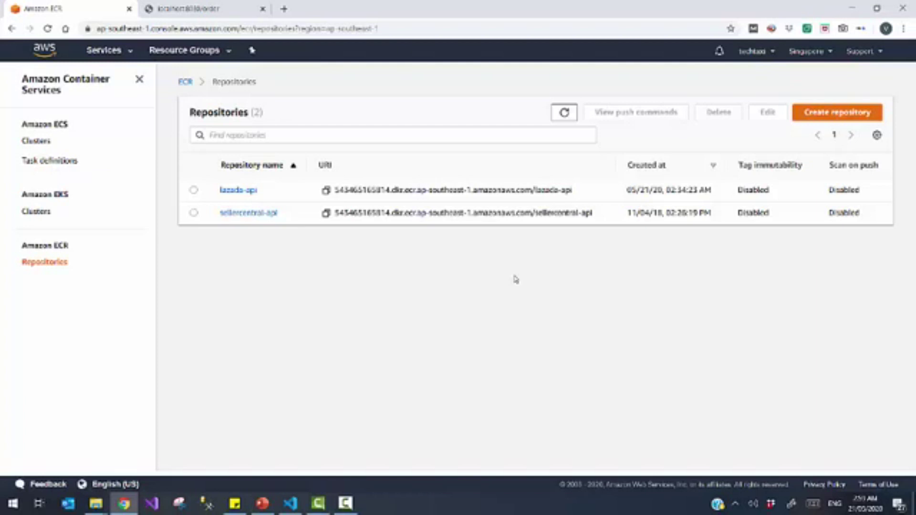
Step: Create an ECR repository named loadbalancer-poc with the default settings
left_click(828, 113)
left_click(413, 196)
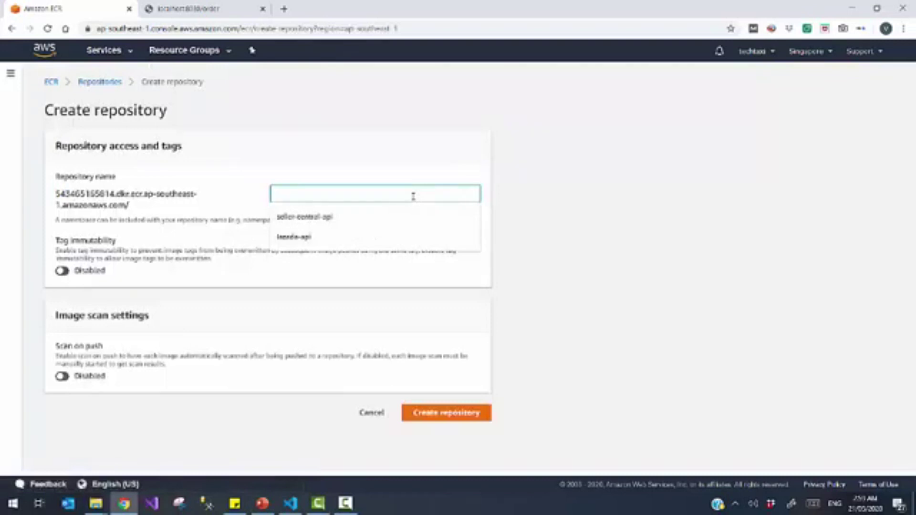
type("lsad")
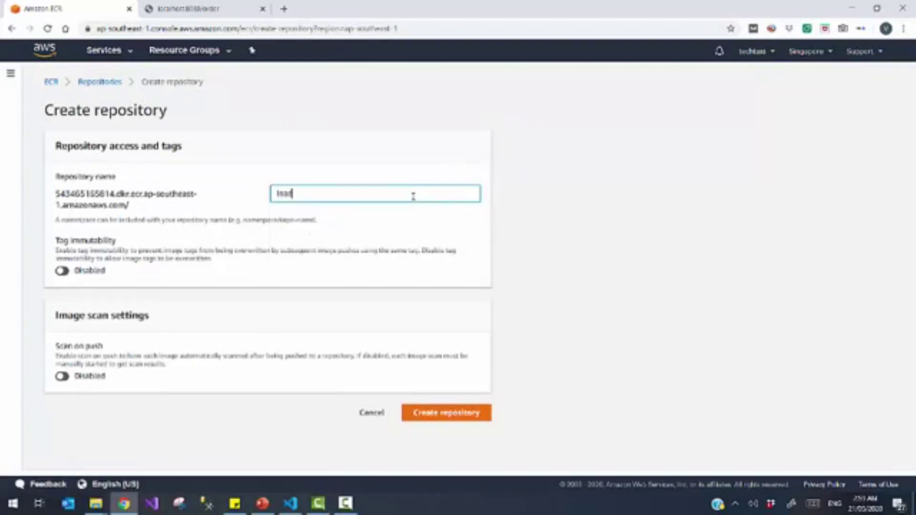
type("balahe")
type("er")
type("-pod")
left_click(454, 420)
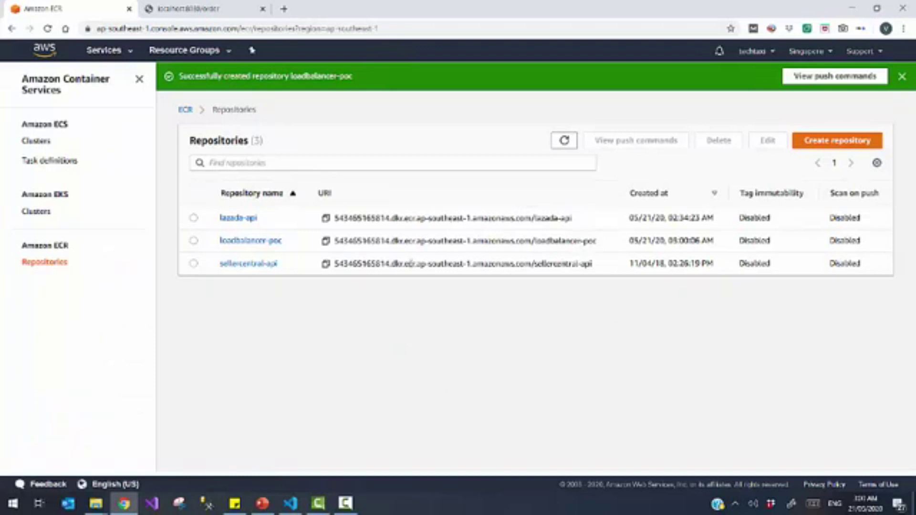
Step: Show the push commands for the loadbalancer-poc repository
left_click(194, 242)
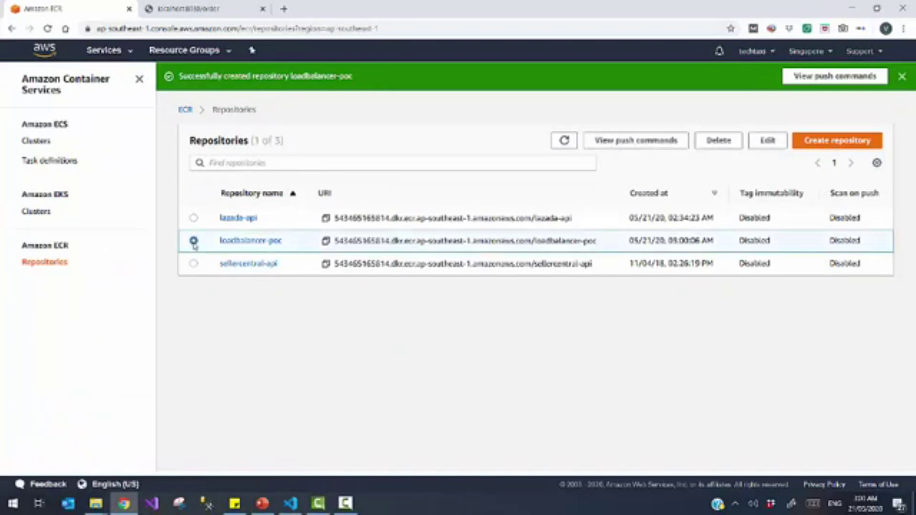
left_click(663, 144)
left_click_drag(683, 172, 668, 141)
Step: Copy the macOS / Linux registry authentication command and run it in the remote terminal in Visual Studio Code
left_click(658, 270)
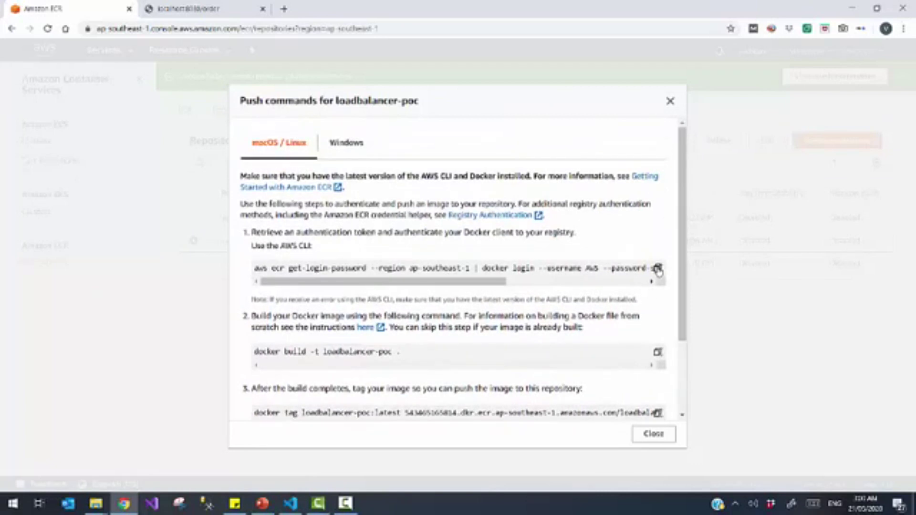
left_click(291, 504)
key("ctrl+v")
key("Return")
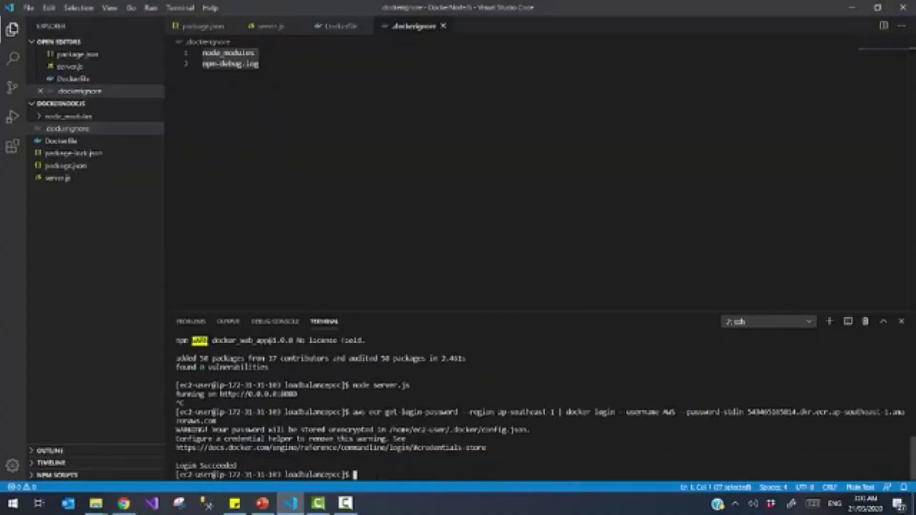
Step: Copy the command docker build -t loadbalancer-poc . from the ECR push commands in Chrome and run it in the remote terminal
key("alt+Tab")
left_click(659, 353)
key("alt+Tab")
key("ctrl+v")
key("Return")
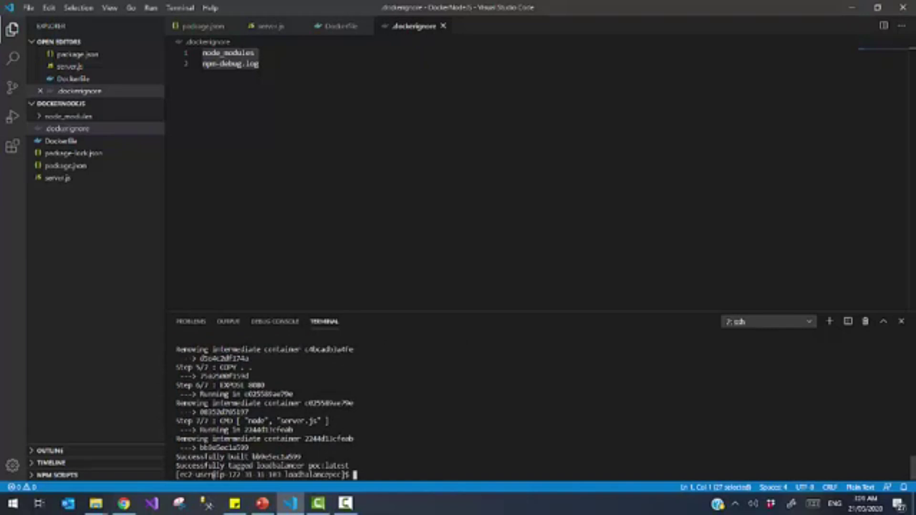
Step: Copy the docker tag command for loadbalancer-poc:latest from the ECR push commands in Chrome and run it in the remote terminal
left_click(124, 503)
scroll(685, 339, "down", 3)
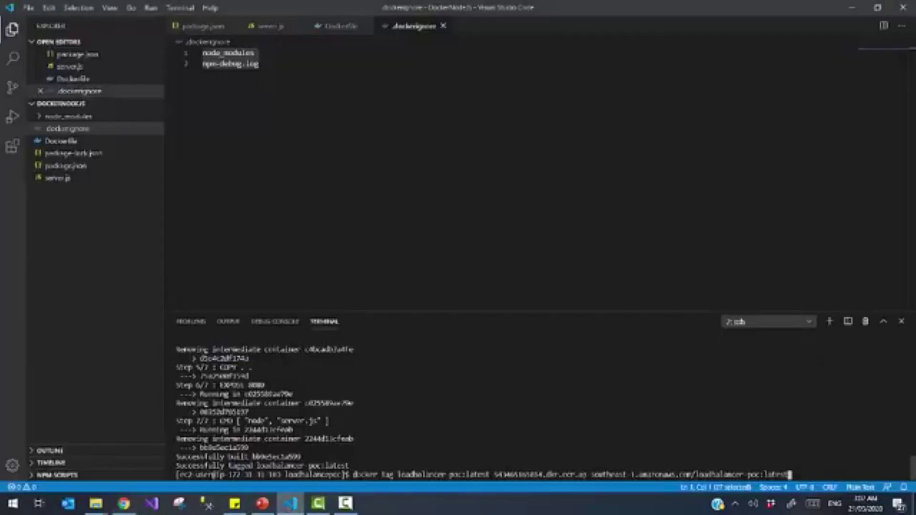
key("Return")
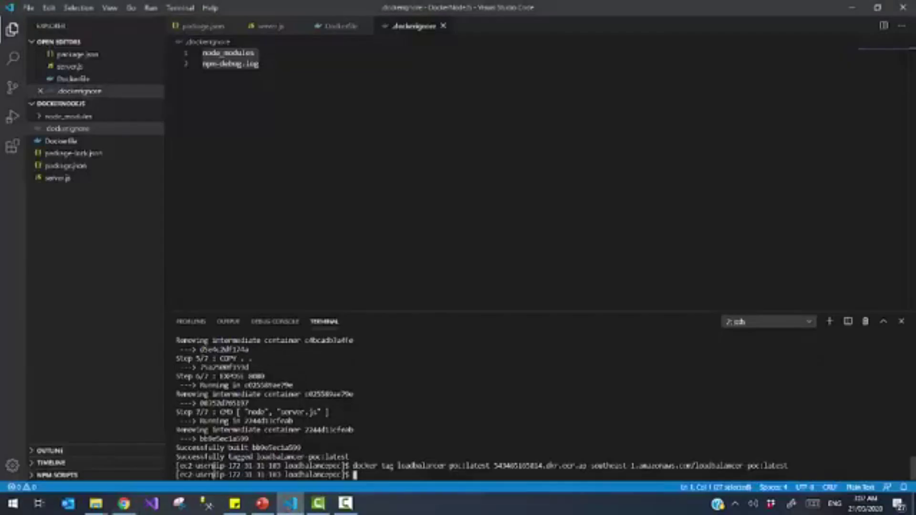
left_click(124, 503)
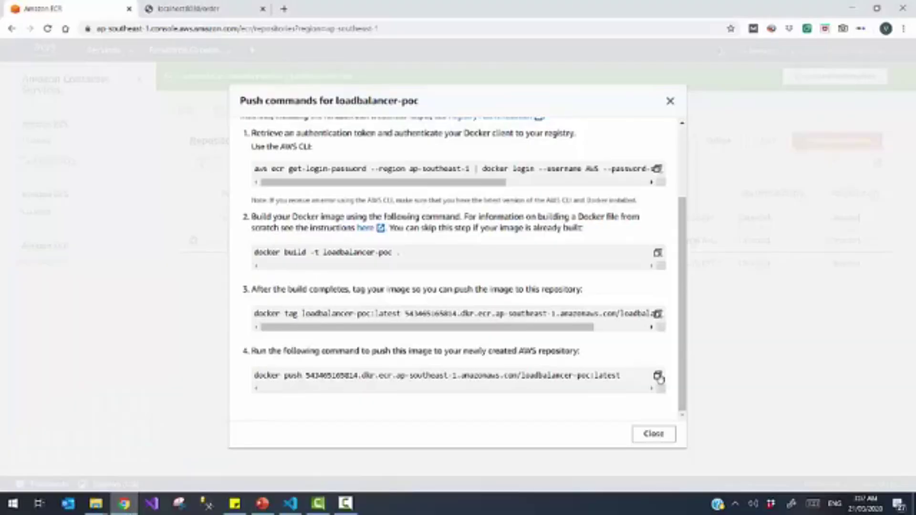
left_click(657, 313)
key("alt+Tab")
key("ctrl+v")
key("BackSpace")
key("BackSpace")
key("BackSpace")
key("BackSpace")
key("BackSpace")
key("BackSpace")
key("BackSpace")
key("BackSpace")
key("BackSpace")
key("BackSpace")
key("BackSpace")
key("BackSpace")
key("BackSpace")
key("BackSpace")
key("BackSpace")
key("BackSpace")
key("BackSpace")
key("BackSpace")
key("BackSpace")
key("BackSpace")
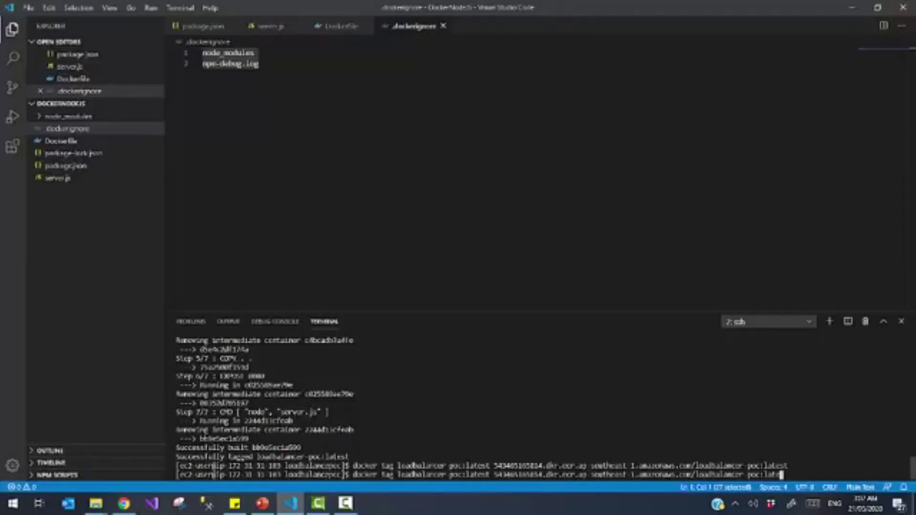
Step: Copy the docker push command for loadbalancer-poc:latest from the ECR push commands in Chrome and run it in the remote terminal
left_click(136, 504)
left_click(658, 375)
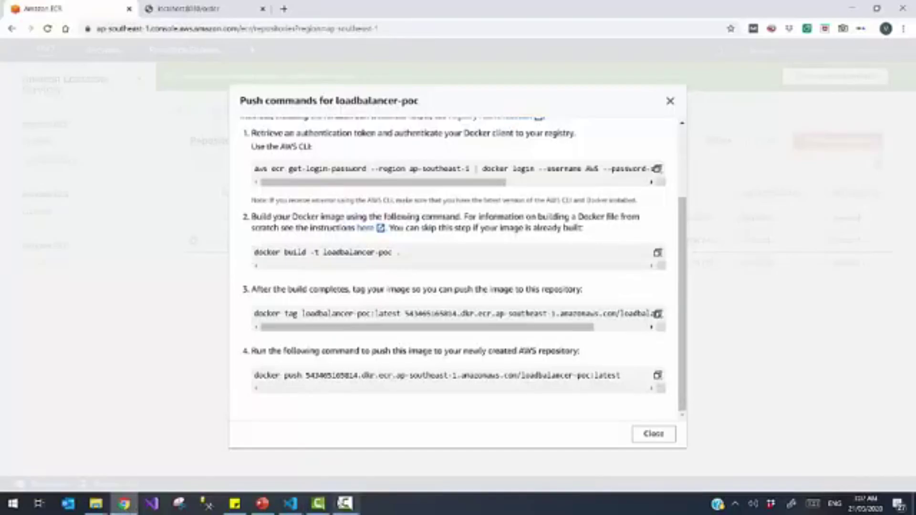
left_click(290, 503)
key("ctrl+v")
key("Return")
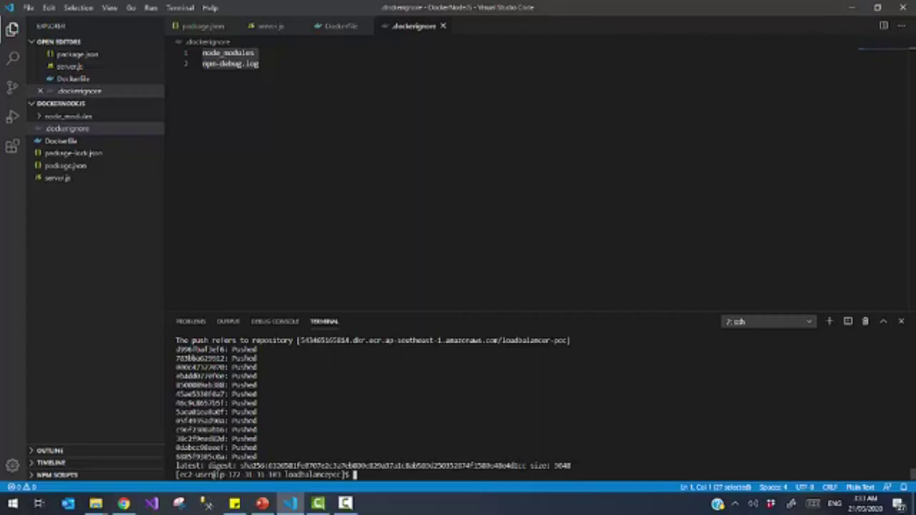
Step: Switch to Chrome, open the loadbalancer-poc repository in Elastic Container Registry and check the latest image's push time and size
left_click(124, 504)
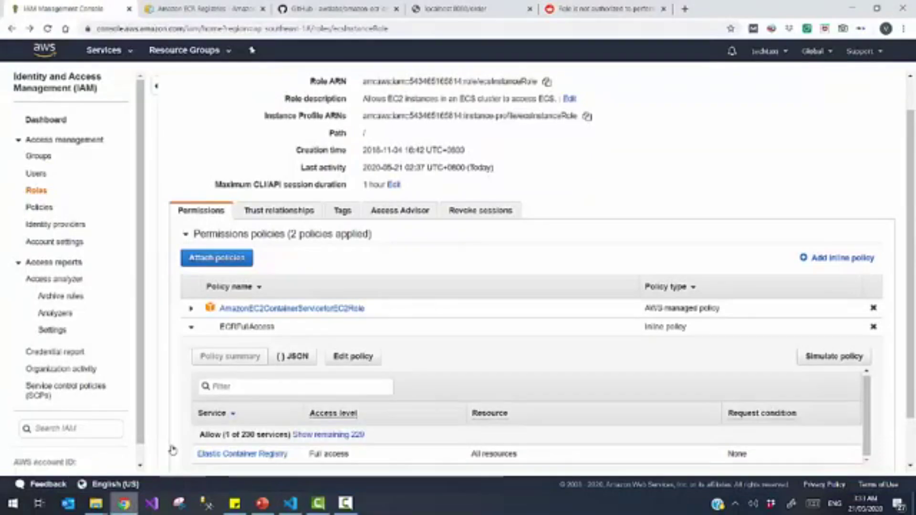
left_click(103, 50)
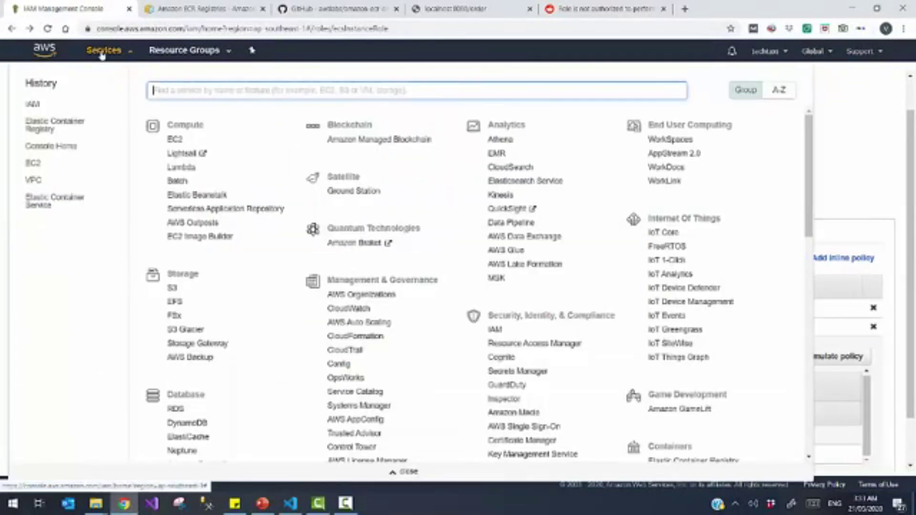
left_click(59, 128)
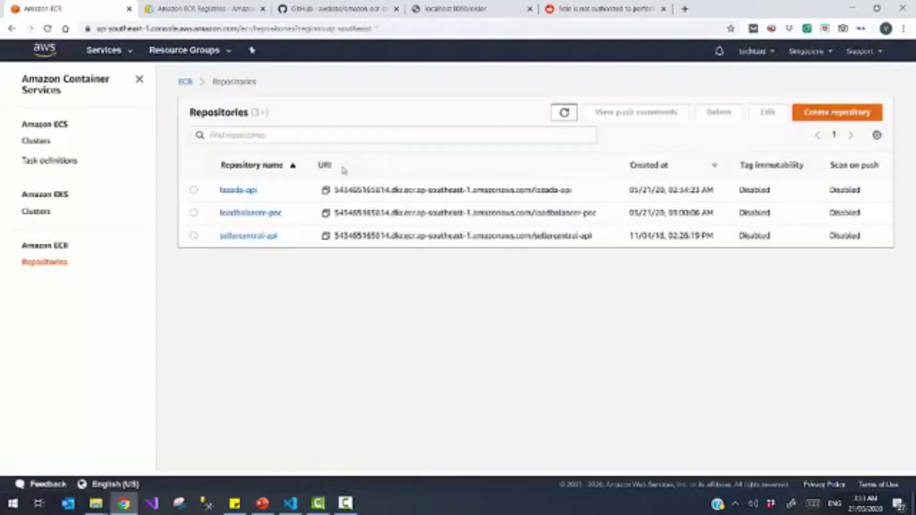
left_click(272, 216)
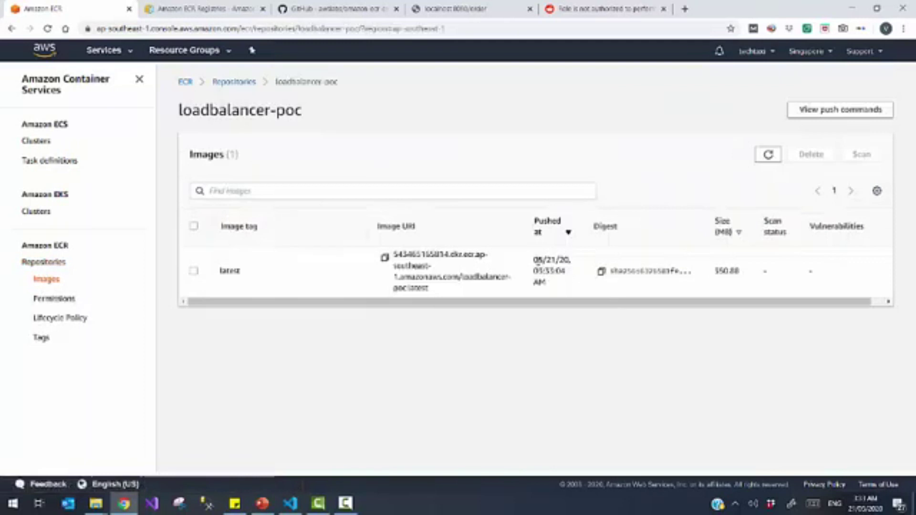
left_click_drag(538, 262, 555, 282)
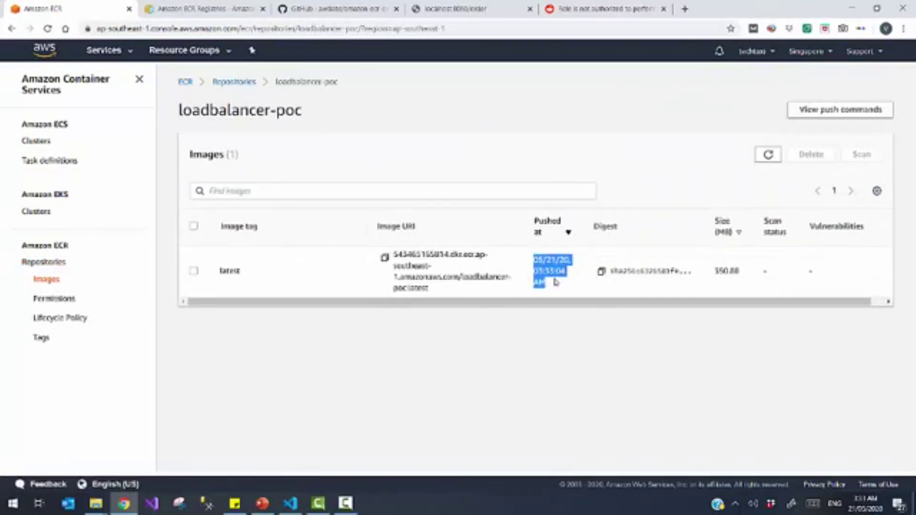
left_click_drag(716, 276, 745, 273)
left_click(511, 121)
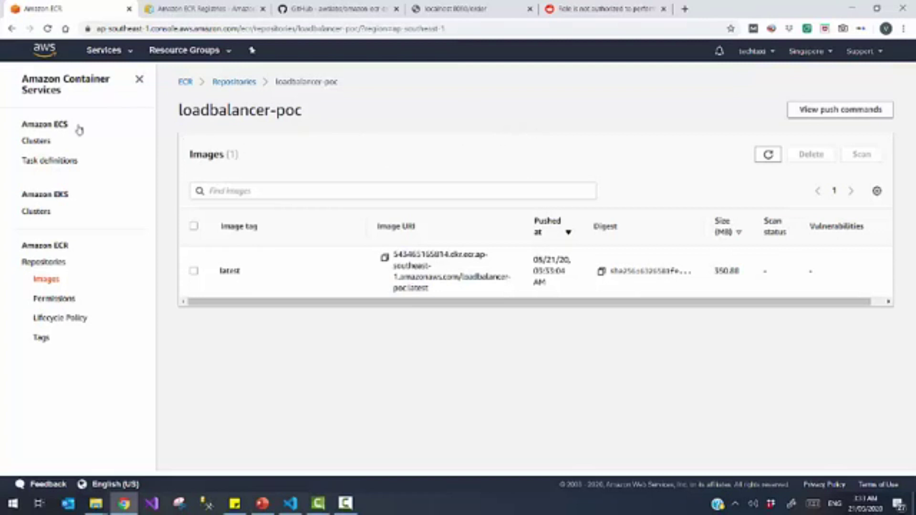
Step: Start a new Amazon ECS cluster using the Networking only template powered by AWS Fargate
left_click(35, 142)
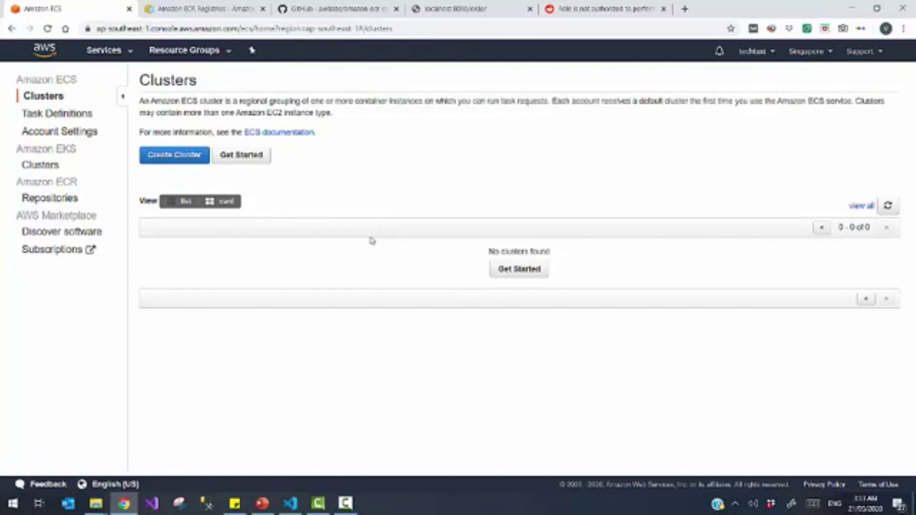
left_click(174, 161)
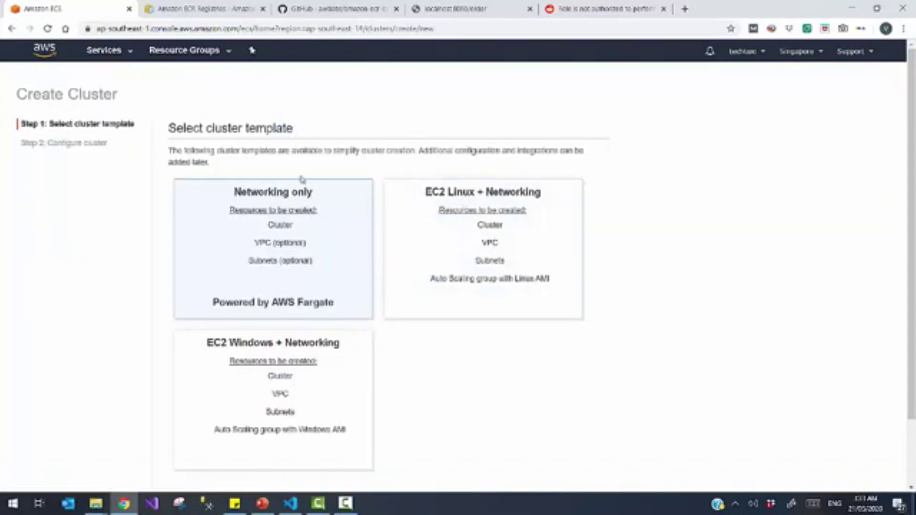
scroll(909, 211, "down", 1)
scroll(914, 212, "down", 1)
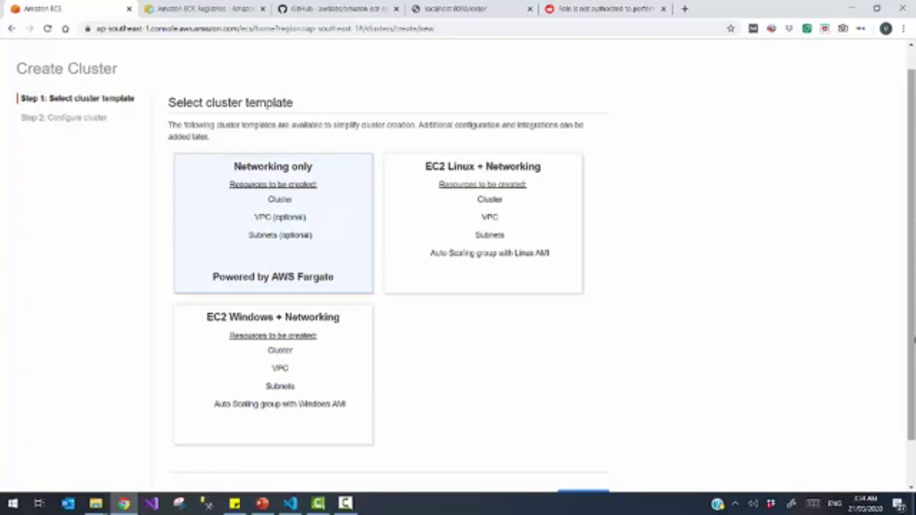
scroll(913, 342, "down", 1)
left_click(594, 452)
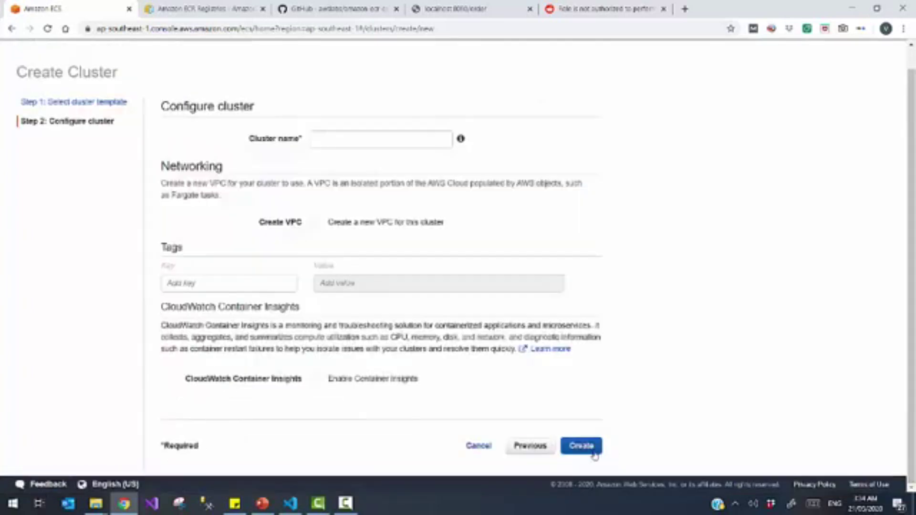
Step: Enter Microservices Cluster as the cluster name and try to create the cluster without a new VPC
left_click(376, 141)
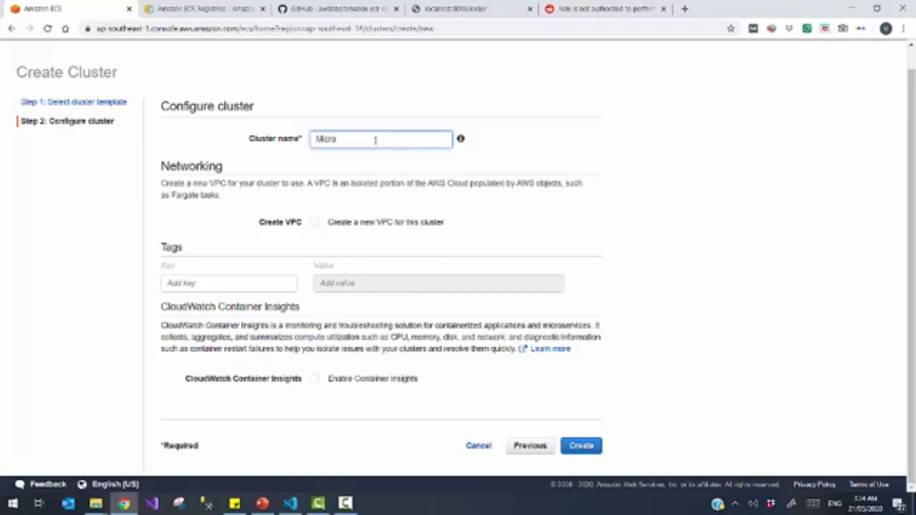
type("Microservices Cluster")
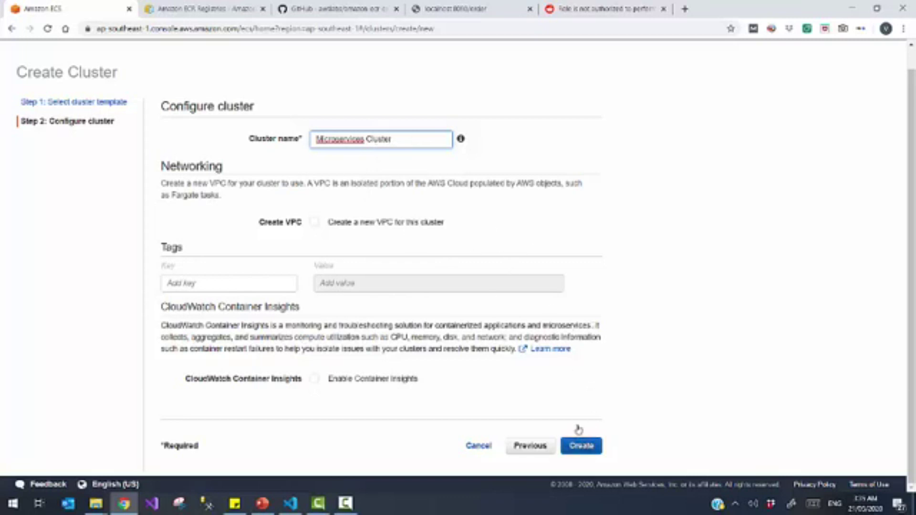
left_click(591, 451)
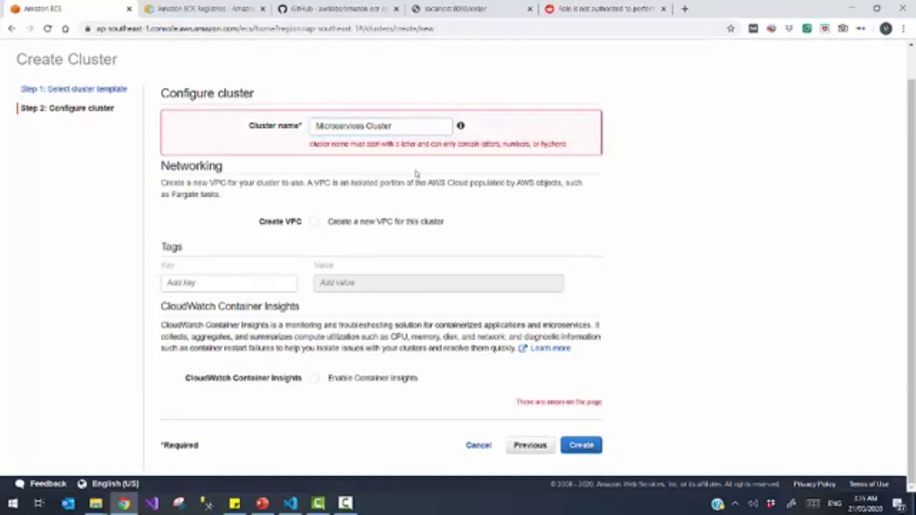
Step: Change the cluster name to Microservices_Cluster and try to create the cluster again
left_click(375, 128)
key("BackSpace")
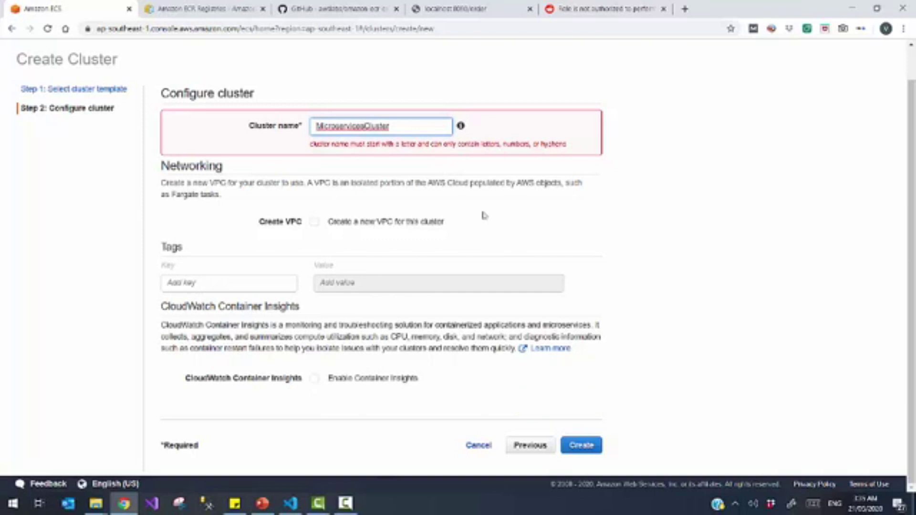
type("-")
left_click(582, 448)
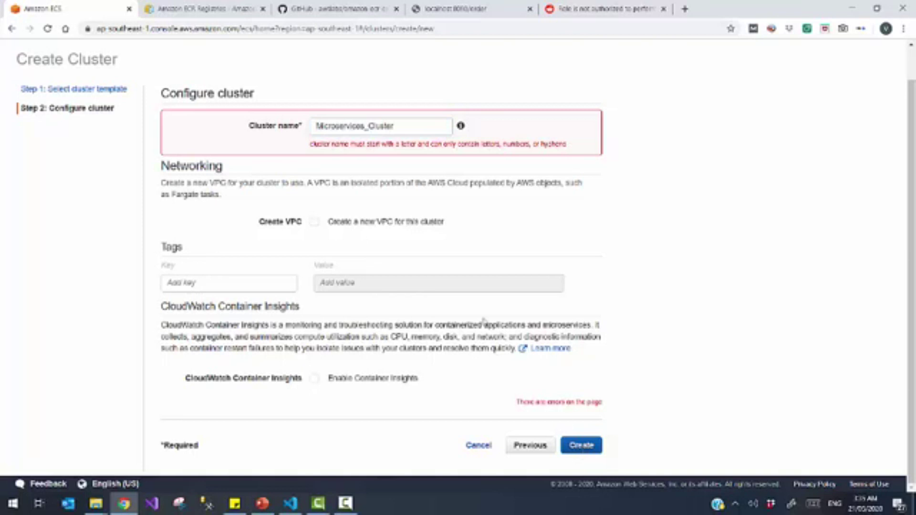
Step: Correct the cluster name to MicroservicesCluster and create the cluster
left_click(370, 126)
key("BackSpace")
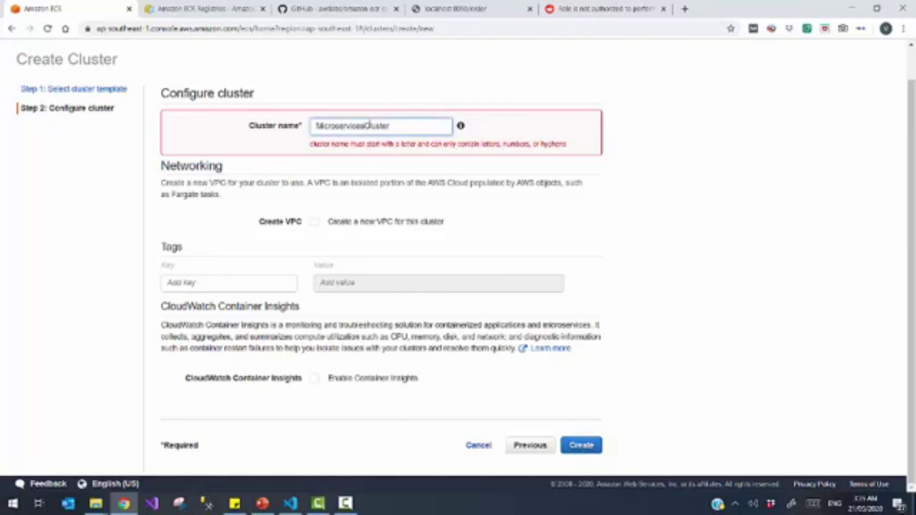
left_click(582, 446)
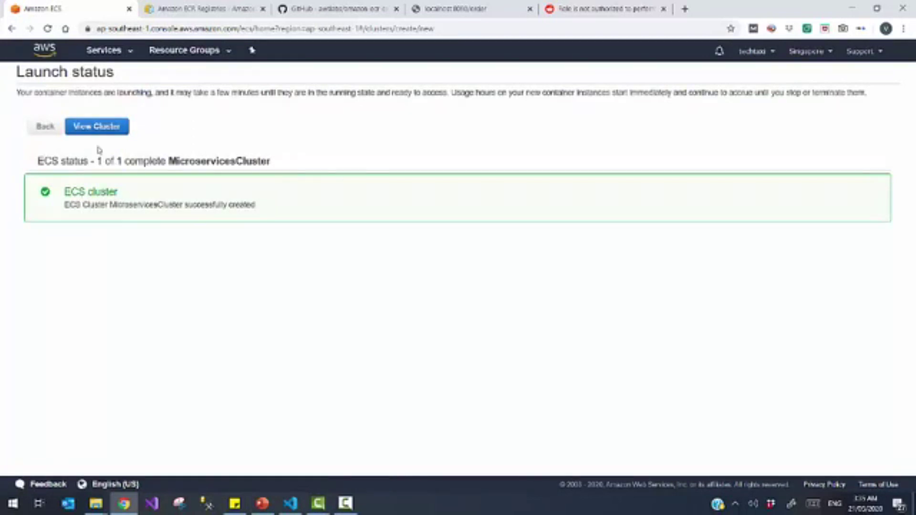
Step: View the new cluster, return to the cluster list and examine MicroservicesCluster's Fargate and EC2 service and task counts
left_click(115, 129)
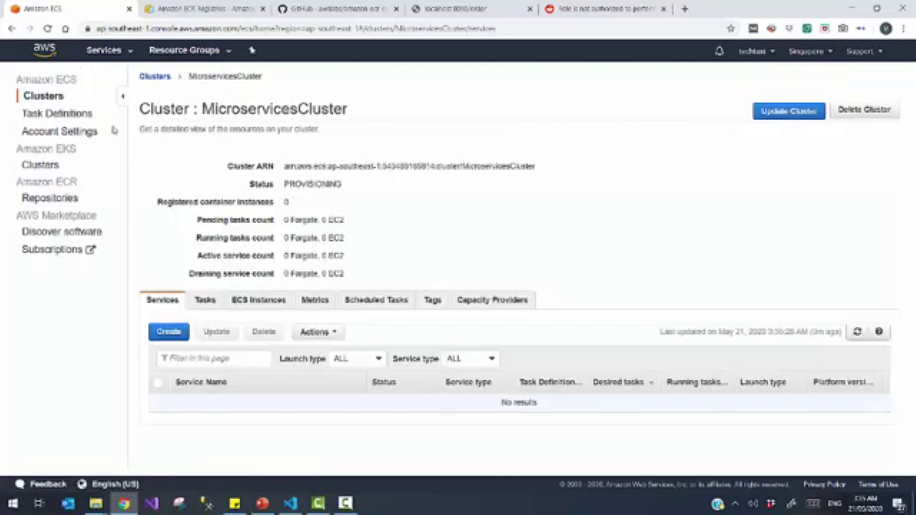
left_click(56, 103)
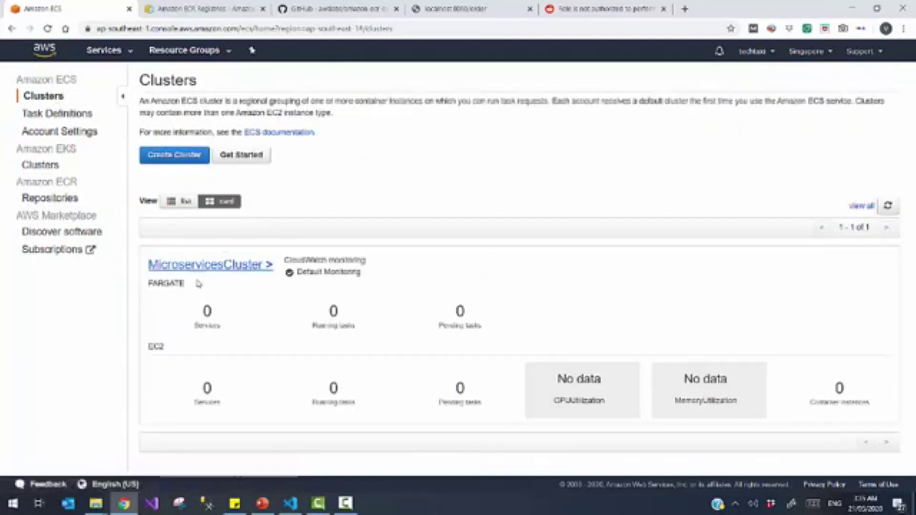
left_click_drag(189, 313, 240, 317)
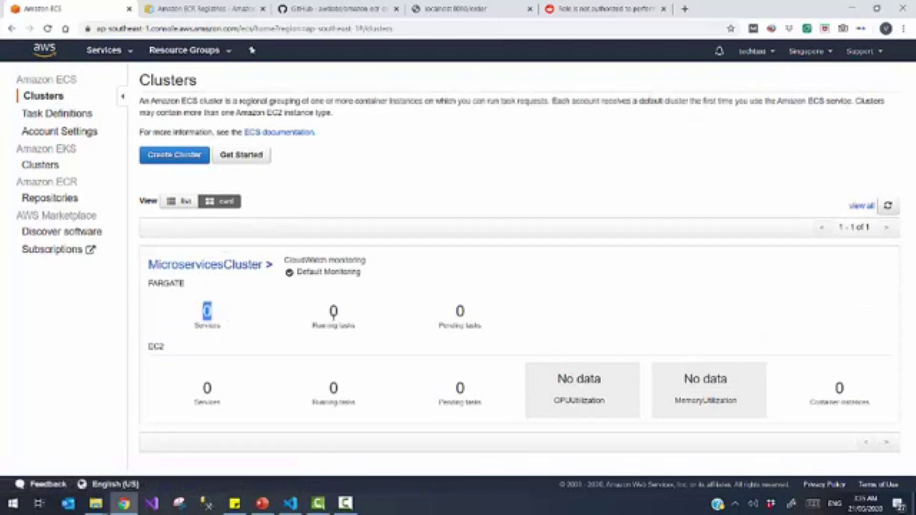
double_click(334, 311)
left_click(460, 313)
double_click(207, 388)
double_click(333, 388)
left_click(459, 388)
double_click(470, 390)
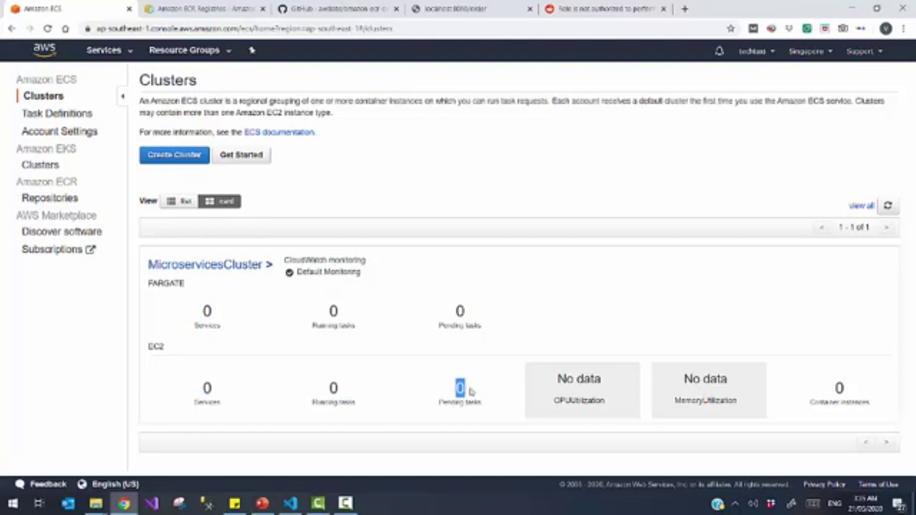
left_click(206, 315)
double_click(207, 312)
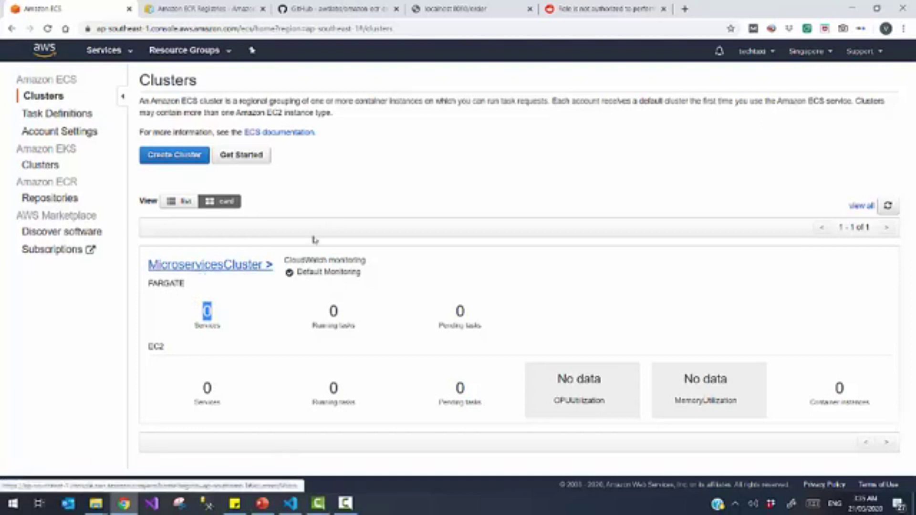
Step: Start a new task definition with the FARGATE launch type and name it LoadbalancerPOCTask
left_click(73, 115)
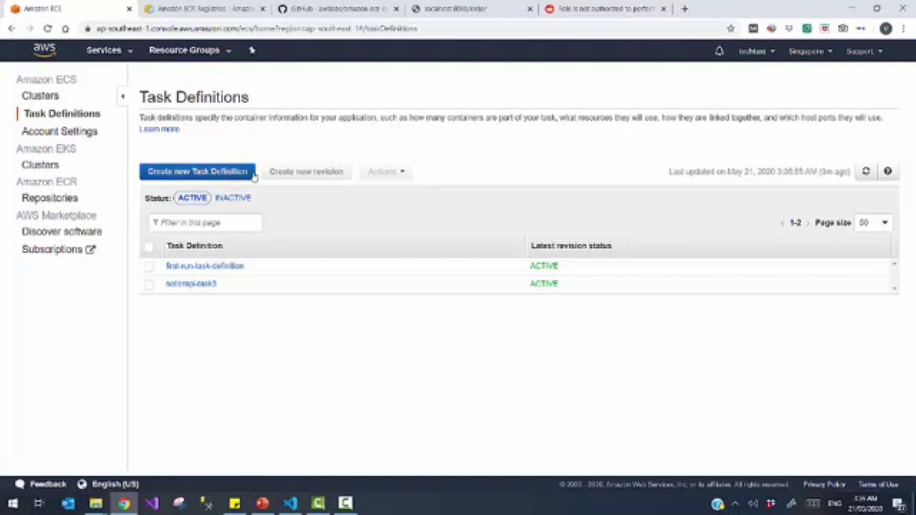
left_click(229, 175)
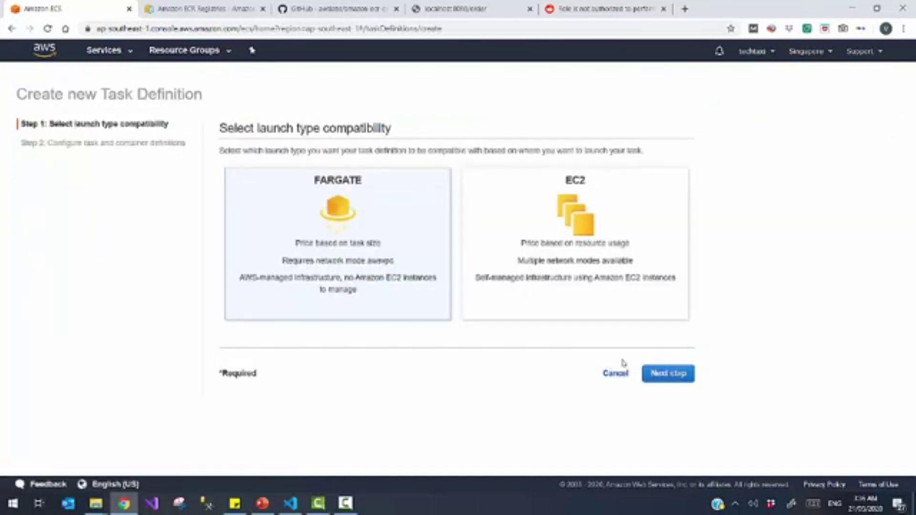
left_click(667, 375)
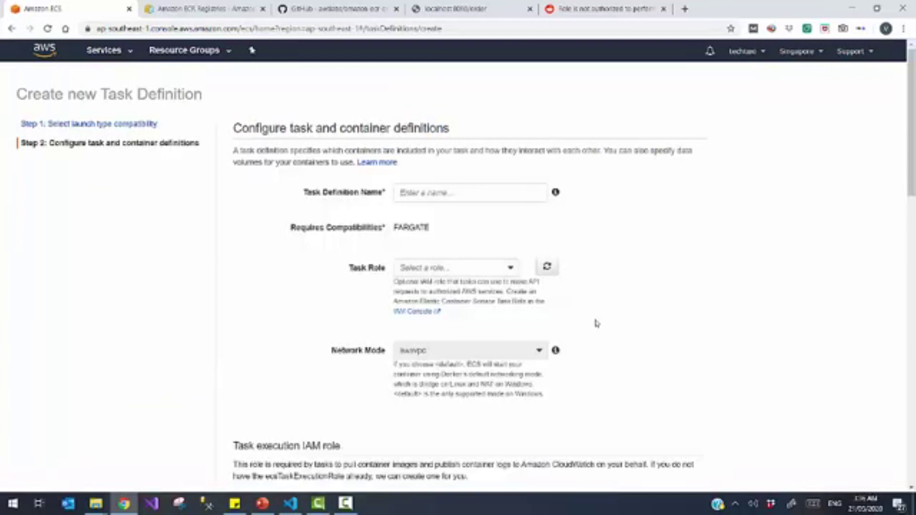
left_click(464, 196)
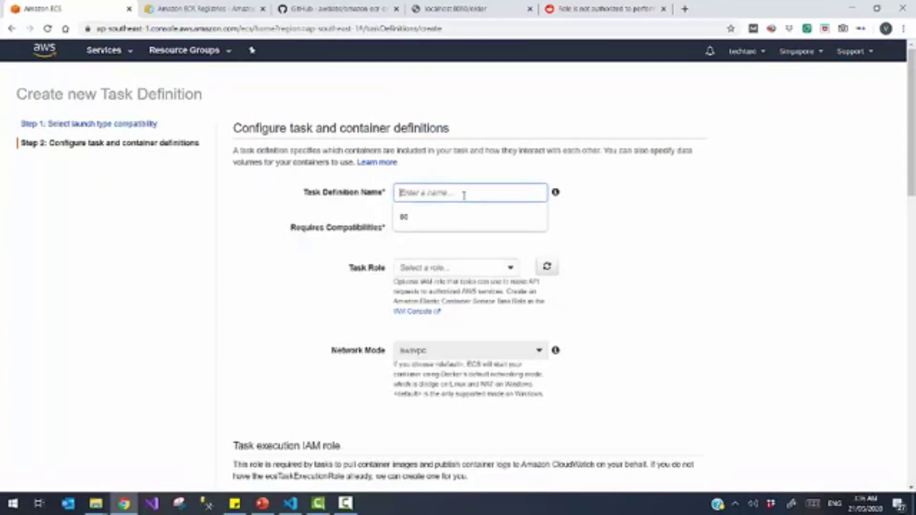
type("u")
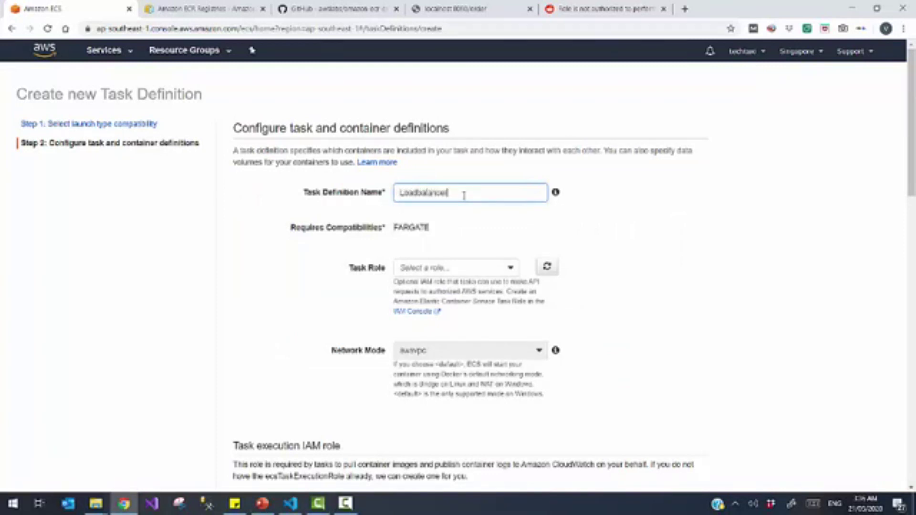
type("POCTask")
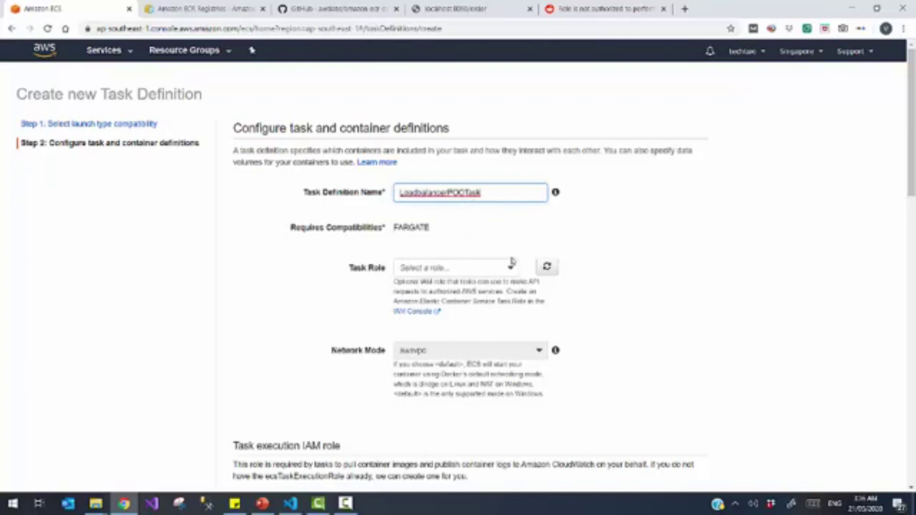
Step: Set the task size to 0.5GB of memory and 0.25 vCPU
scroll(913, 236, "down", 8)
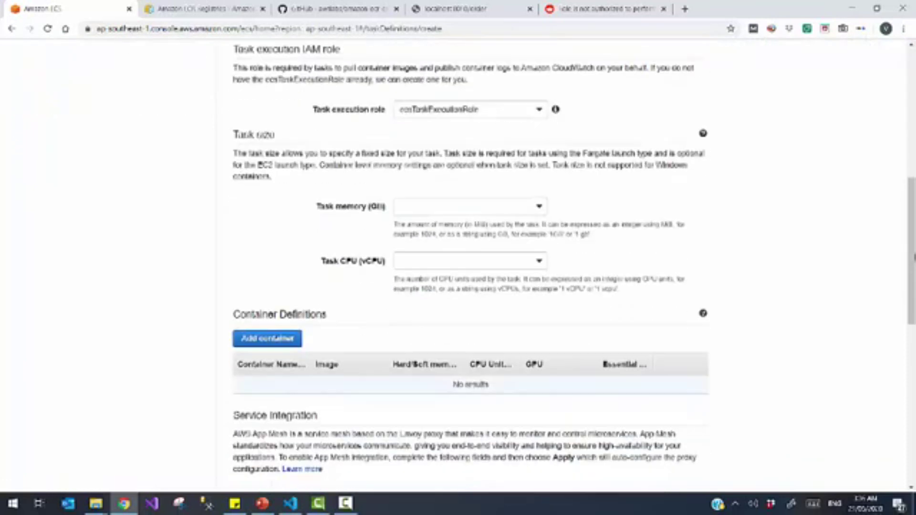
scroll(669, 296, "up", 3)
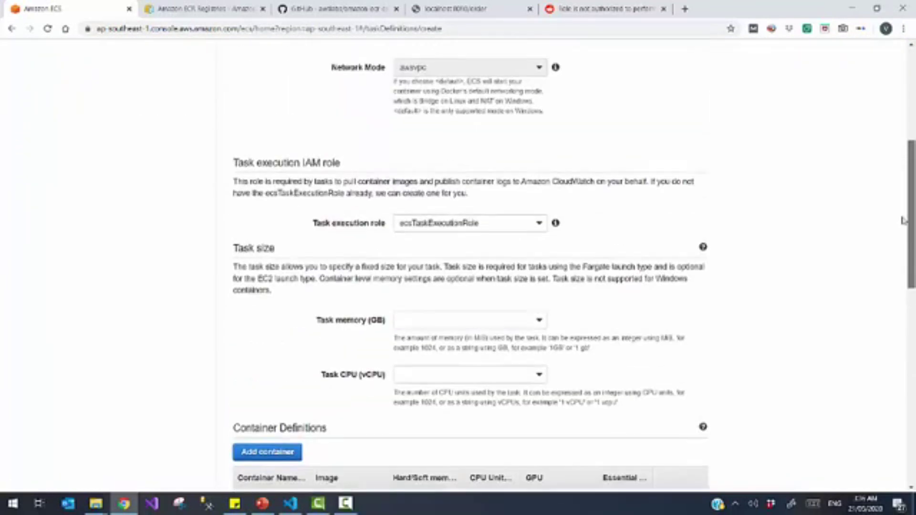
left_click(546, 333)
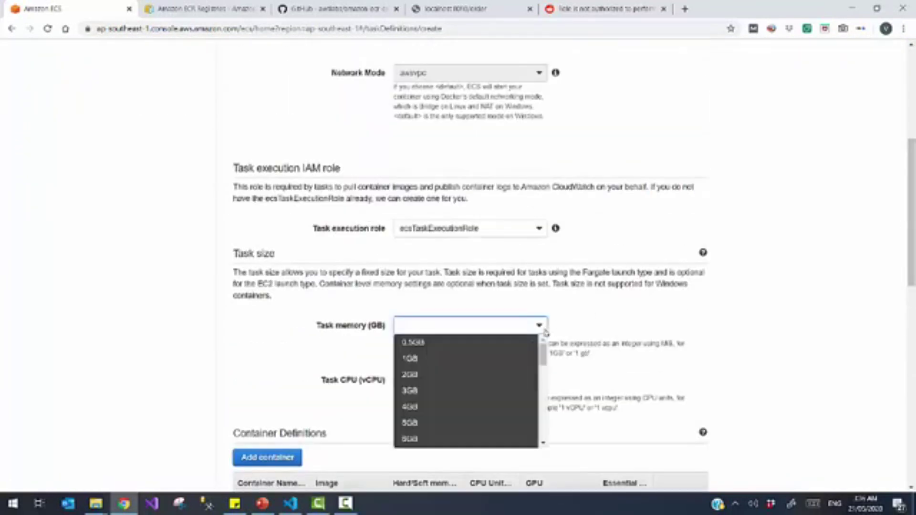
left_click(510, 343)
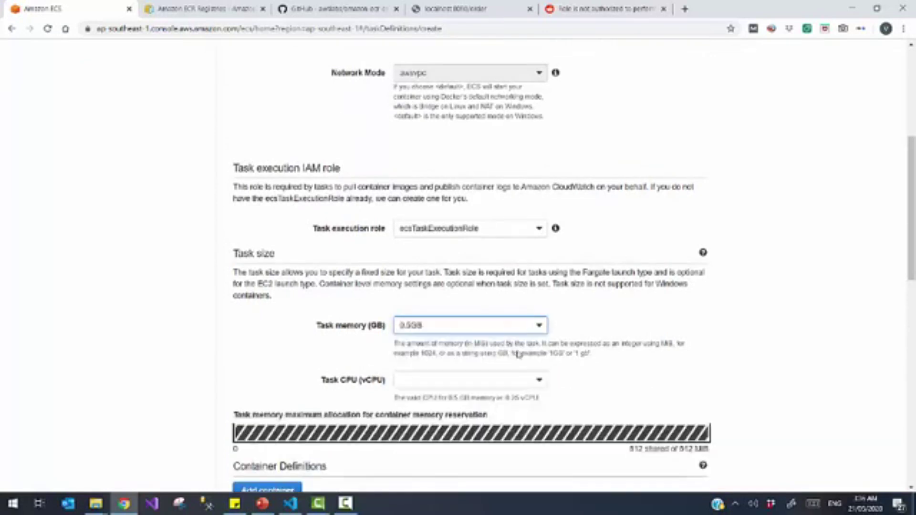
left_click(542, 379)
left_click(541, 396)
Step: Start adding a container to the task definition and copy the loadbalancer-poc repository URI from Elastic Container Registry
scroll(470, 267, "down", 8)
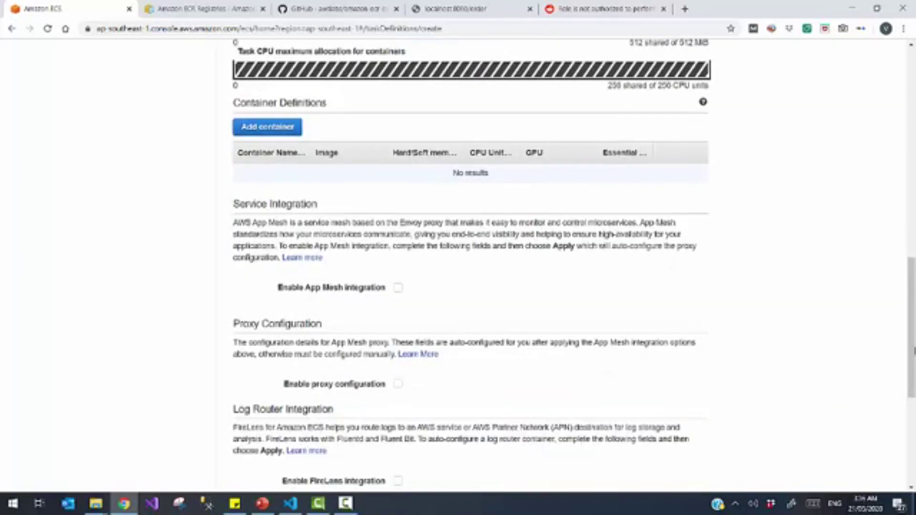
left_click_drag(913, 351, 890, 266)
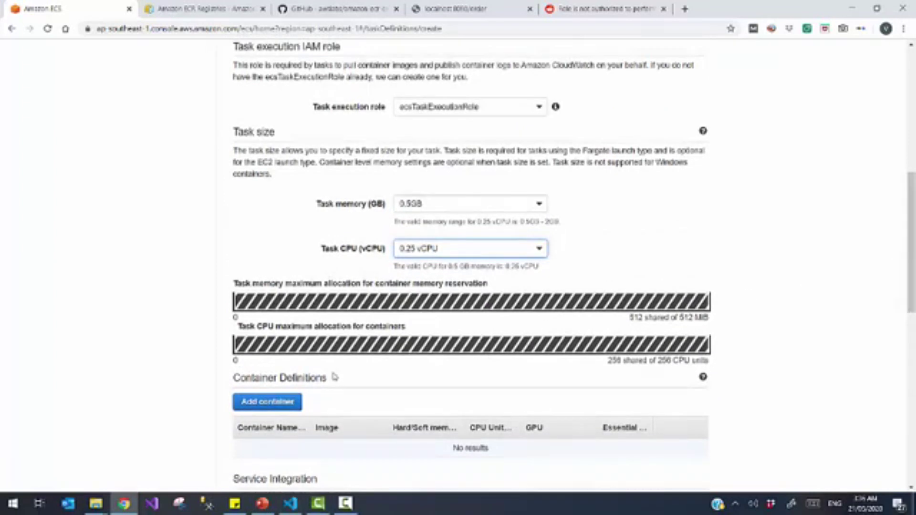
left_click(269, 402)
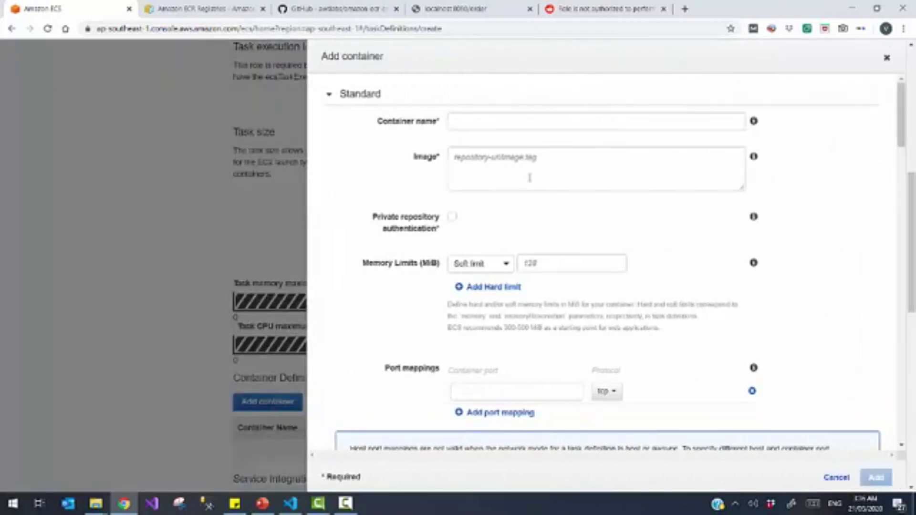
left_click(205, 8)
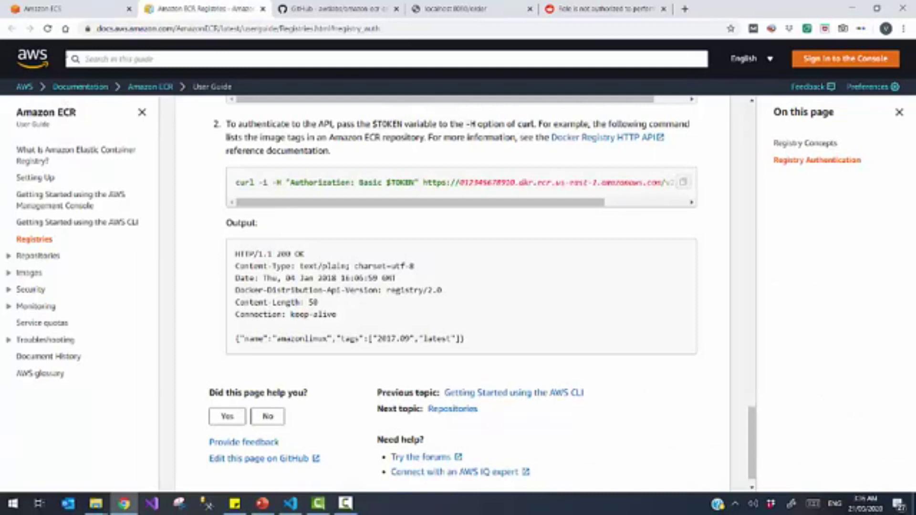
left_click(26, 89)
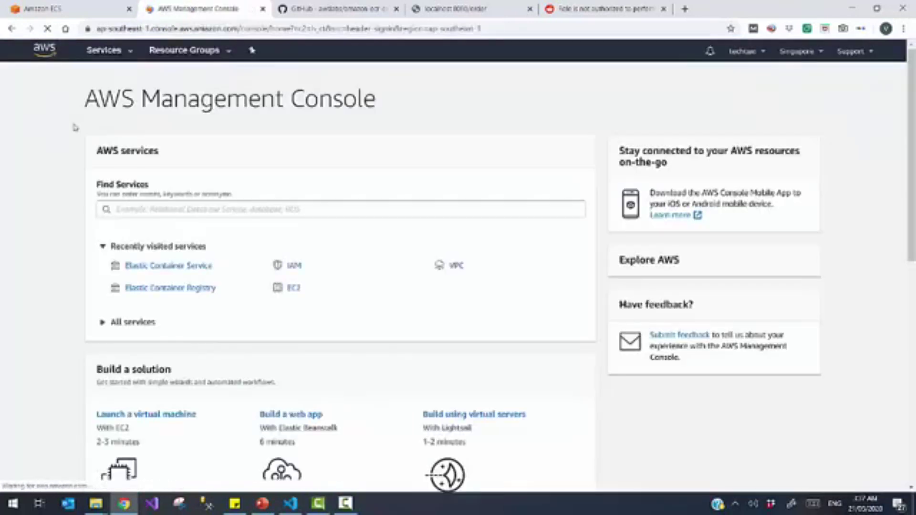
left_click(193, 293)
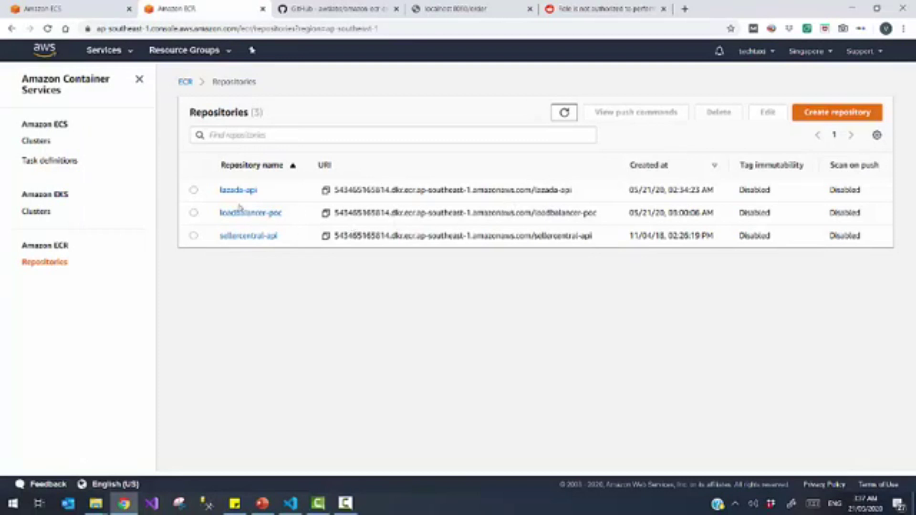
left_click(265, 212)
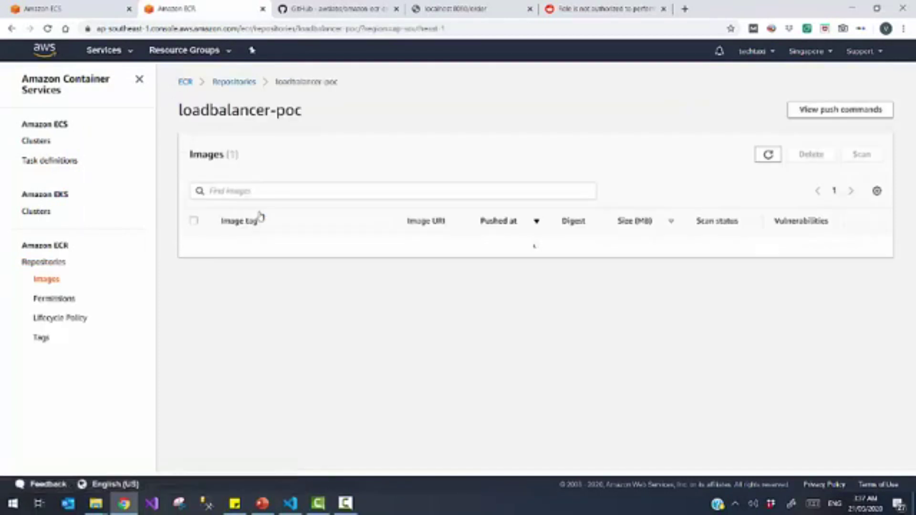
left_click(234, 83)
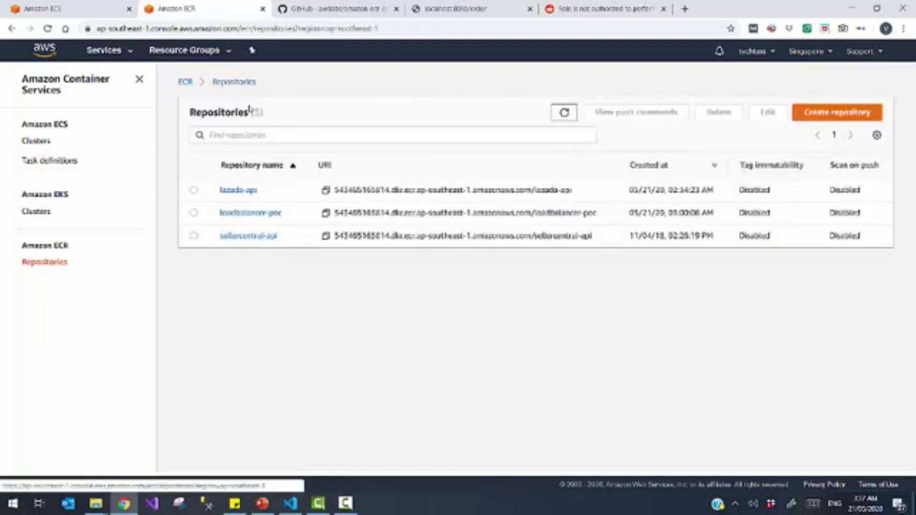
left_click(325, 213)
Step: Return to the new container's form and paste the copied repository URI as its image
left_click(72, 8)
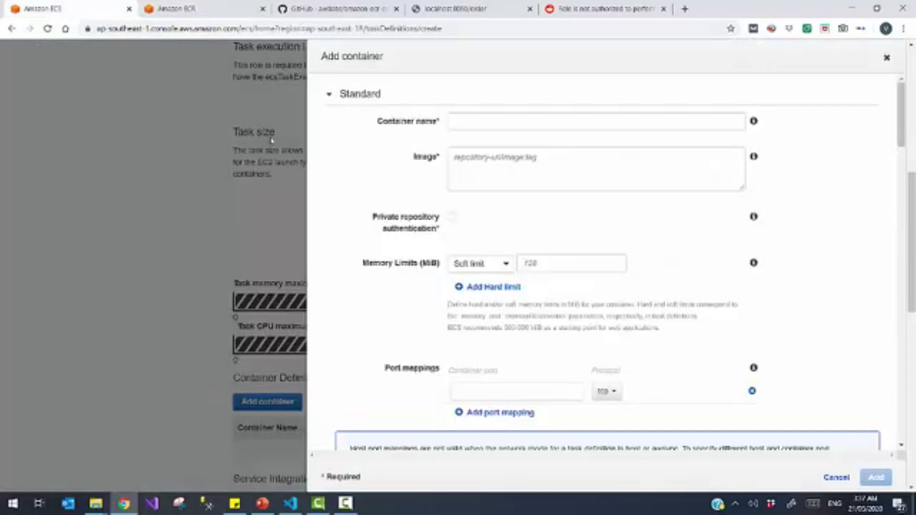
left_click(524, 160)
key("ctrl+v")
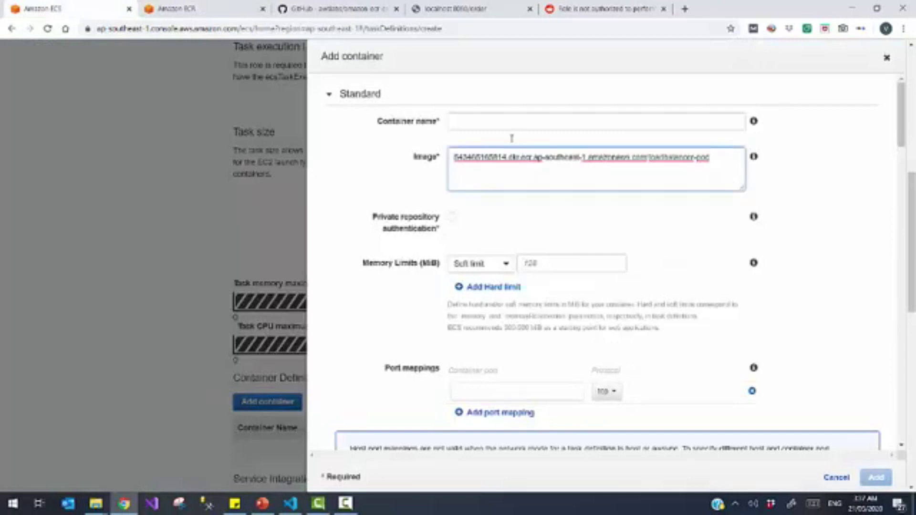
Step: Name the container LoadBalancerPOC-Container and add it to the task definition with the remaining settings at their defaults
left_click(501, 123)
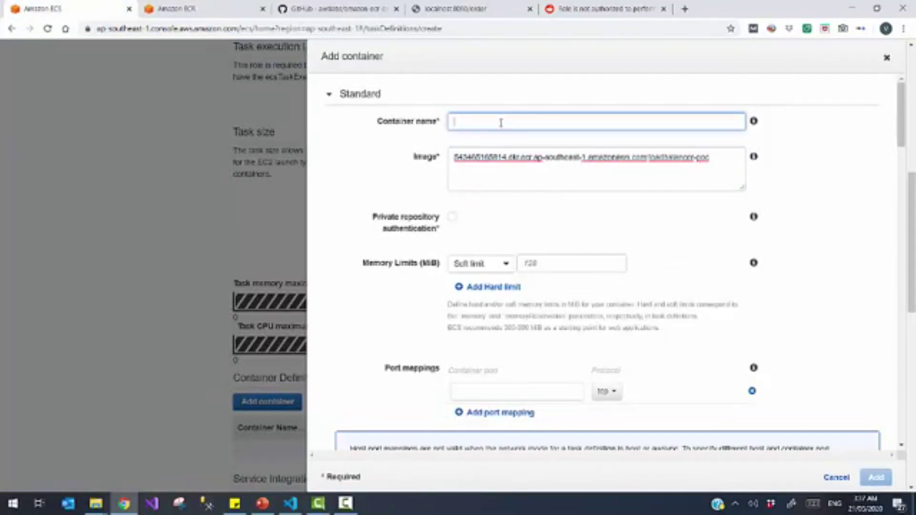
type("LoadBalan")
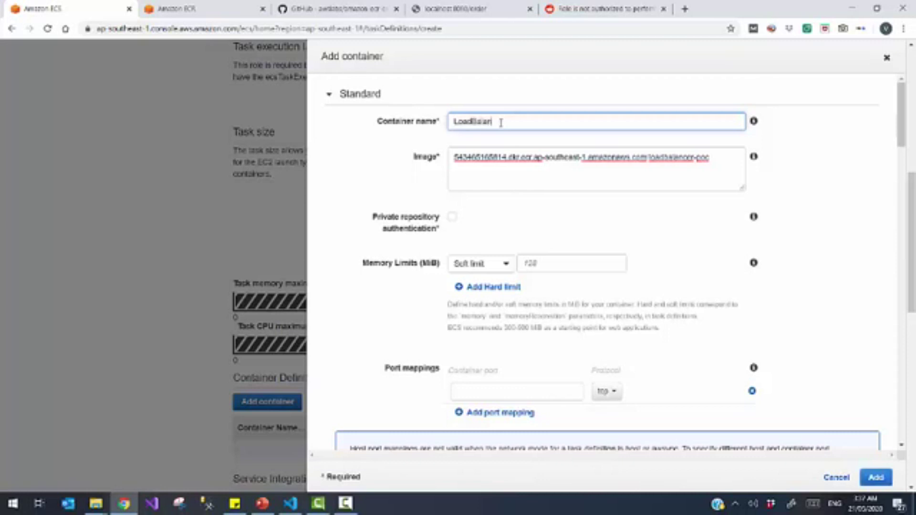
type("cerPOC-Container")
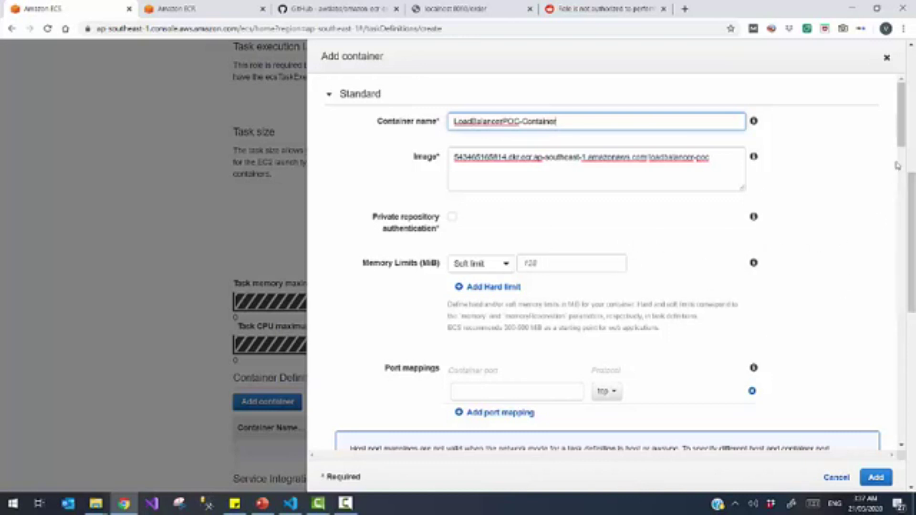
left_click_drag(902, 139, 908, 167)
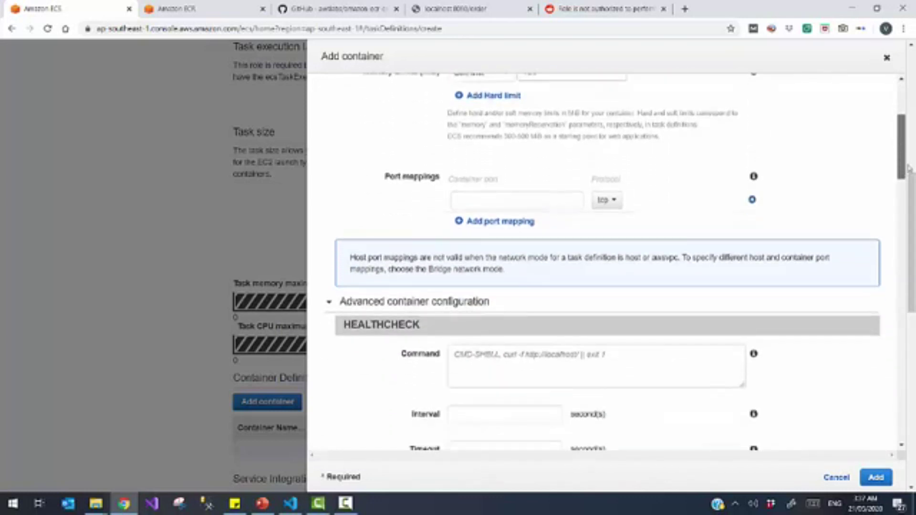
left_click_drag(909, 167, 878, 308)
scroll(878, 308, "down", 10)
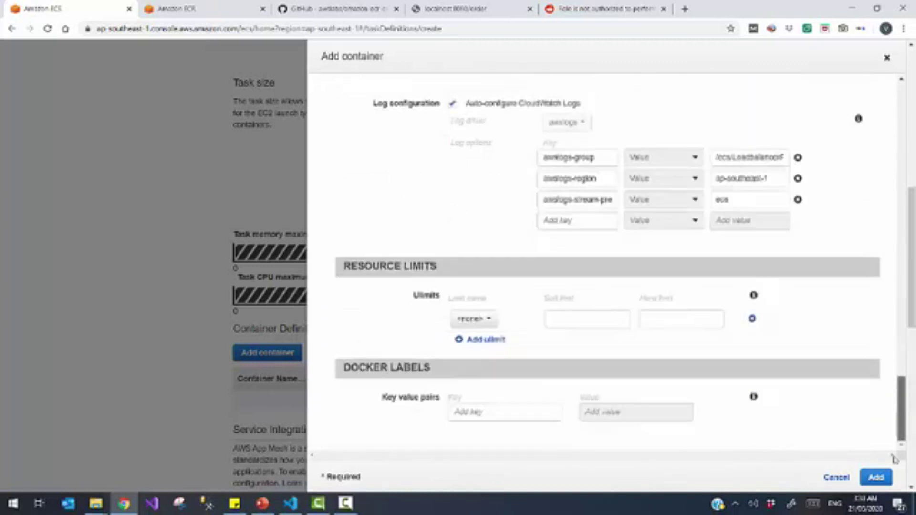
left_click(876, 477)
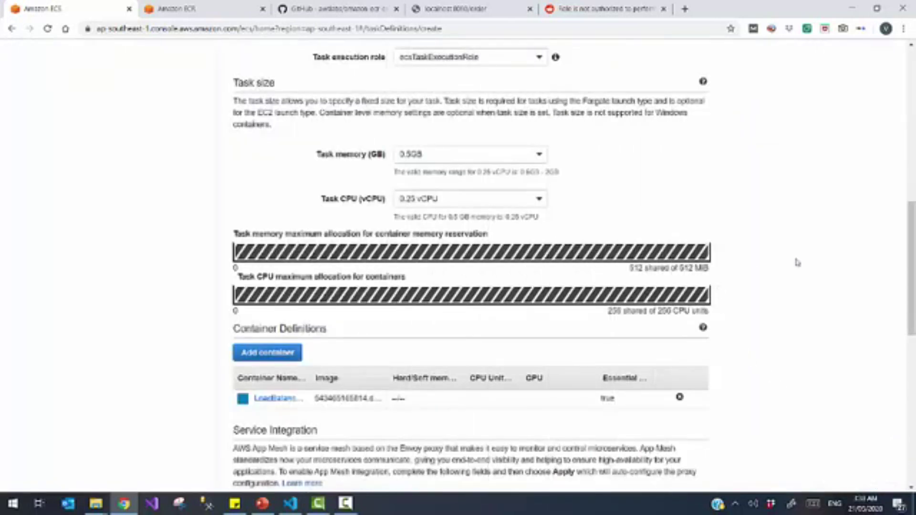
Step: Review the task definition's role, network, size, integration and volume settings, plus the settings of LoadBalancerPOC-Container
scroll(912, 338, "down", 5)
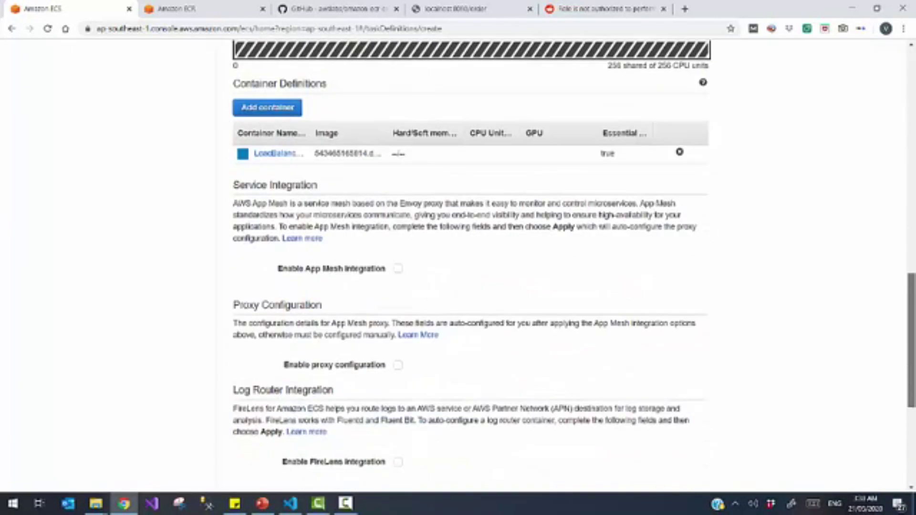
scroll(913, 389, "down", 3)
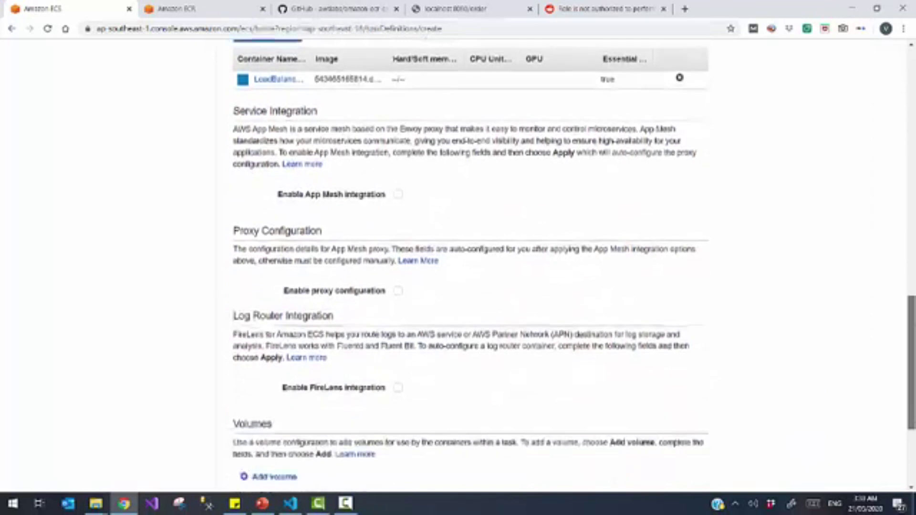
scroll(891, 339, "down", 3)
scroll(891, 339, "up", 2)
scroll(890, 338, "up", 10)
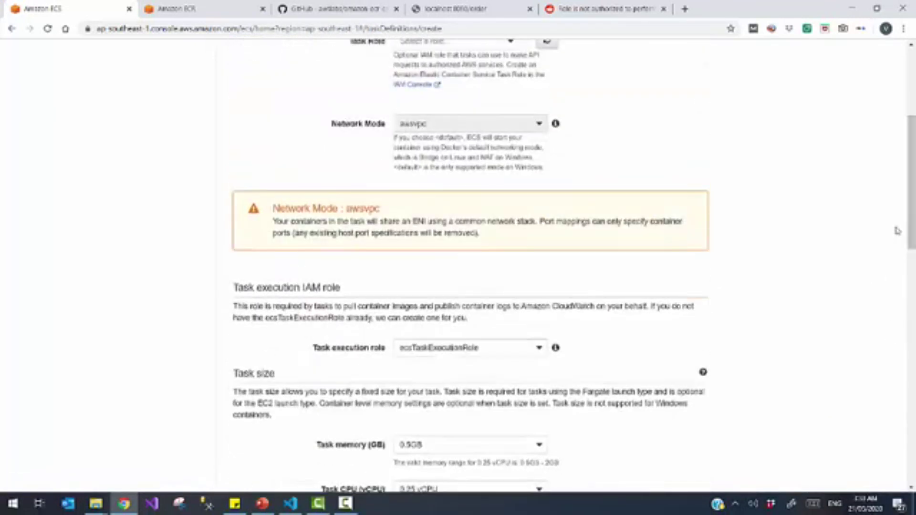
scroll(911, 225, "up", 3)
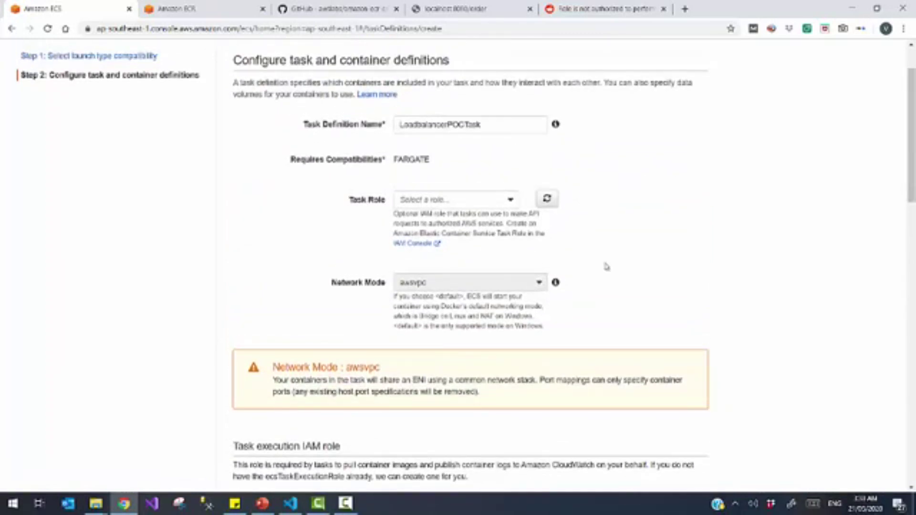
scroll(912, 217, "down", 3)
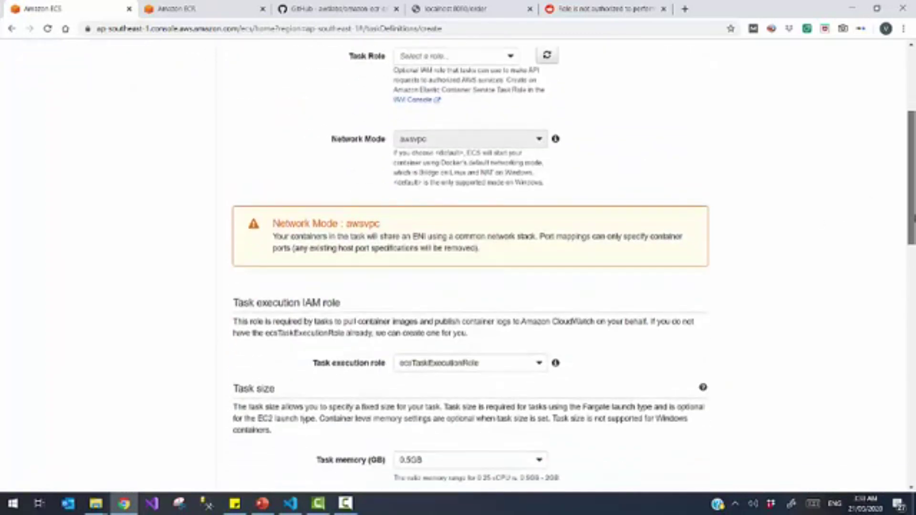
scroll(911, 218, "up", 1)
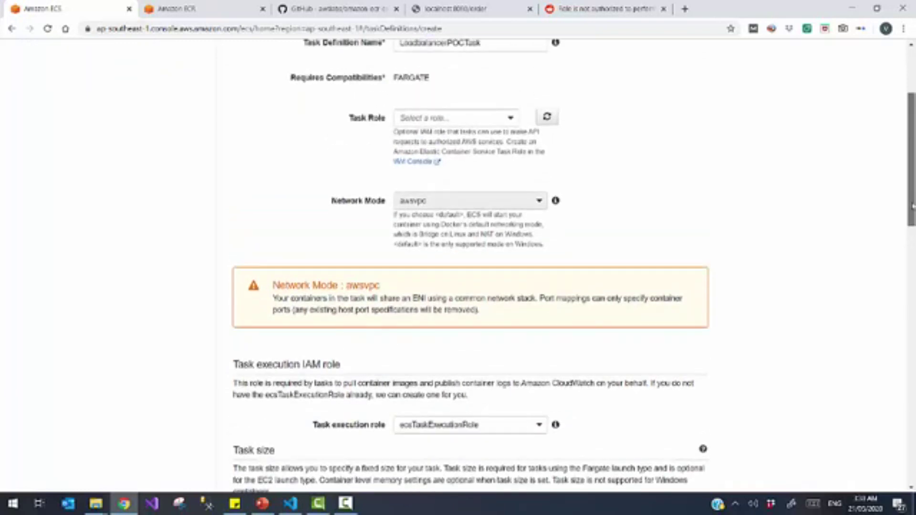
scroll(911, 217, "down", 8)
scroll(913, 353, "down", 3)
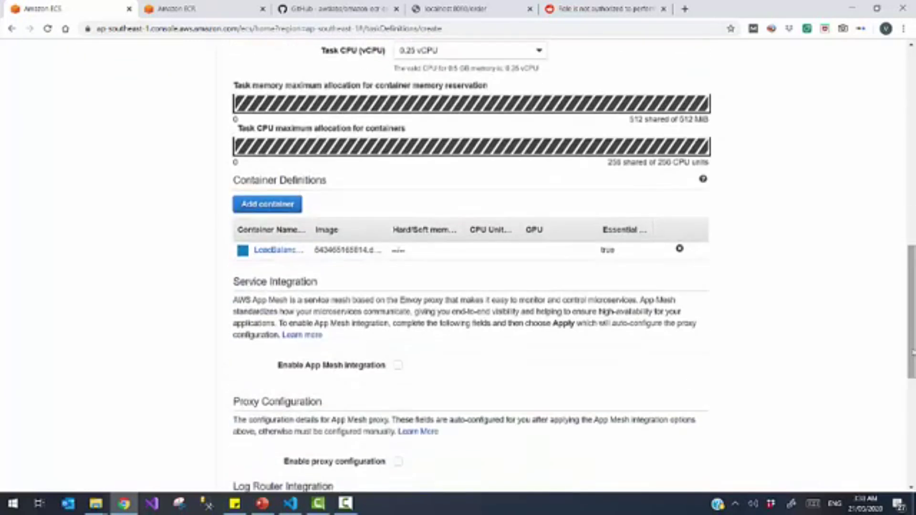
scroll(912, 354, "down", 8)
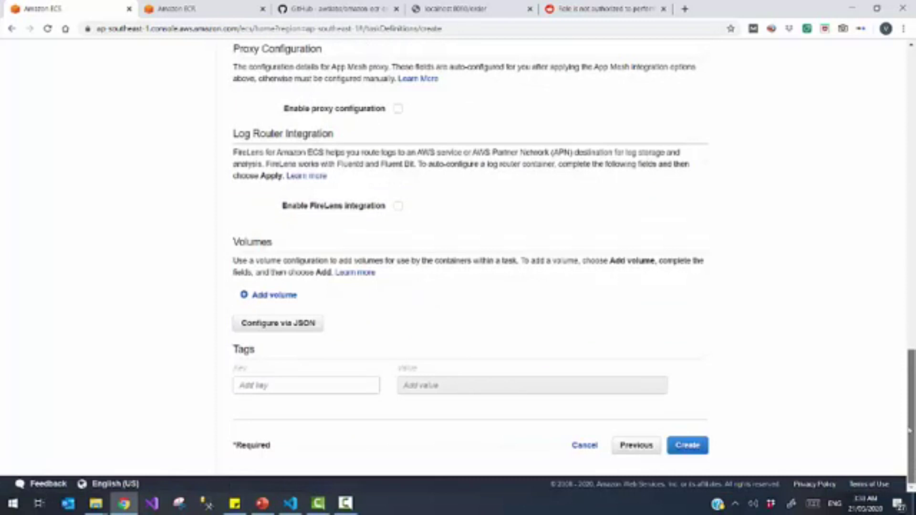
scroll(894, 321, "up", 8)
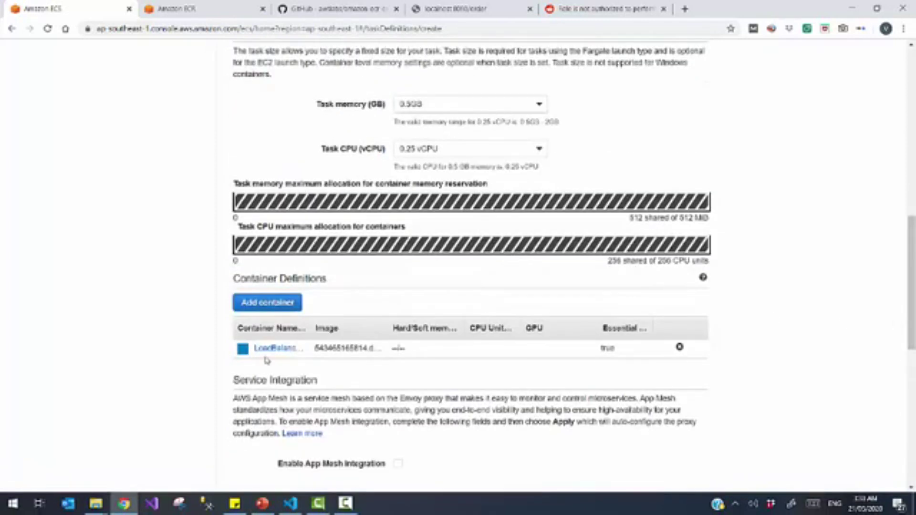
left_click(277, 349)
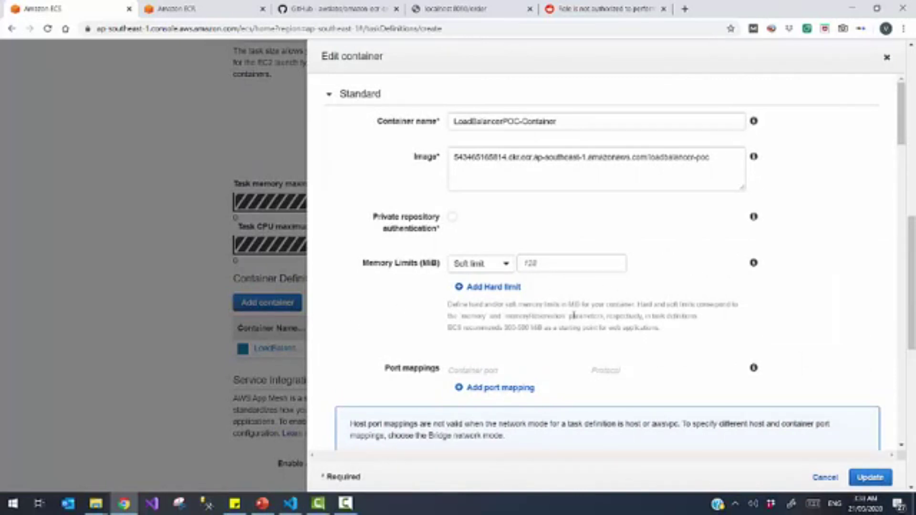
left_click_drag(901, 148, 903, 165)
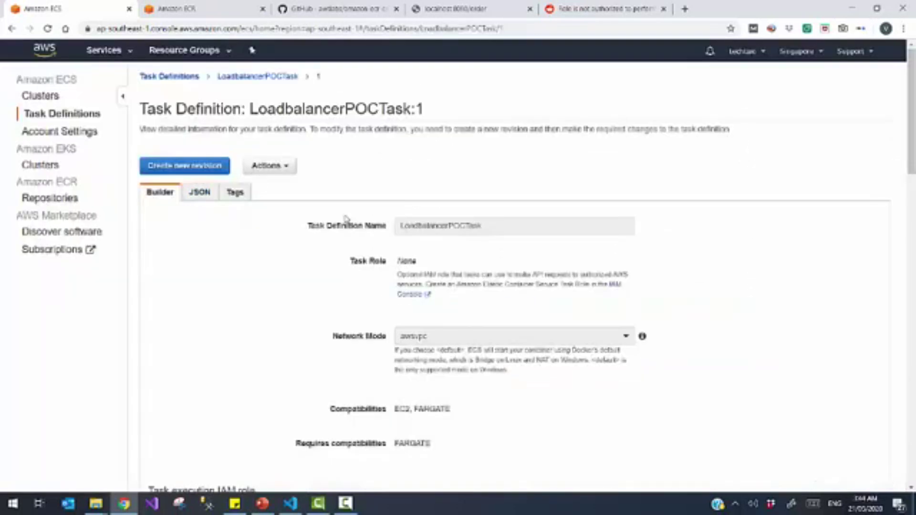
Step: Start a new revision of the LoadbalancerPOCTask task definition and open LoadBalancerPOC-Container for editing
left_click(191, 170)
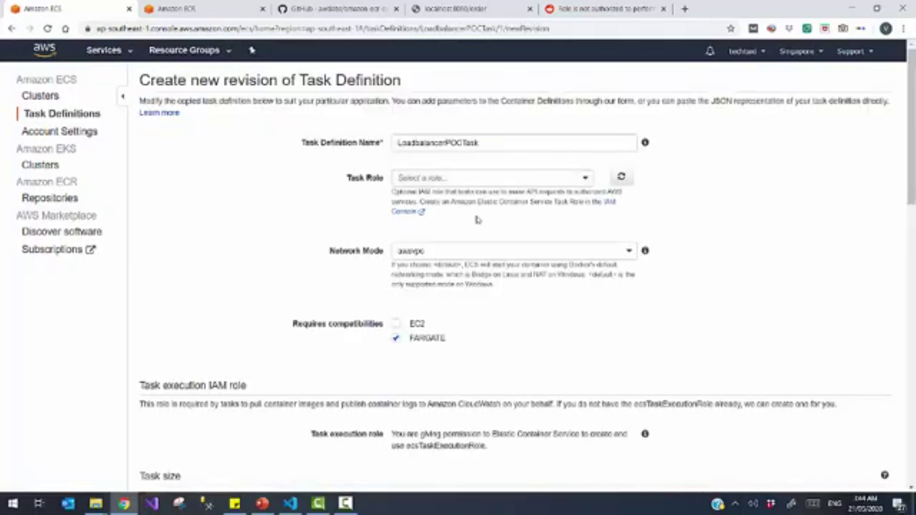
left_click_drag(912, 186, 904, 410)
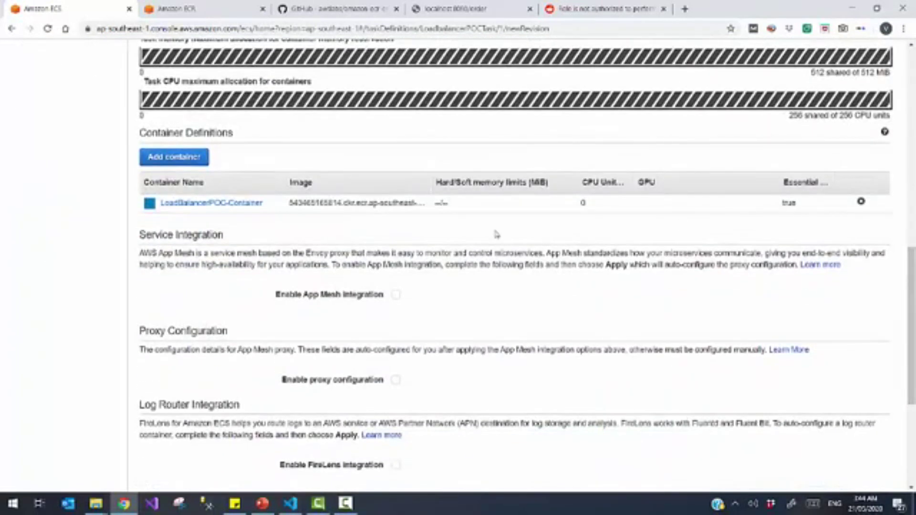
left_click(209, 204)
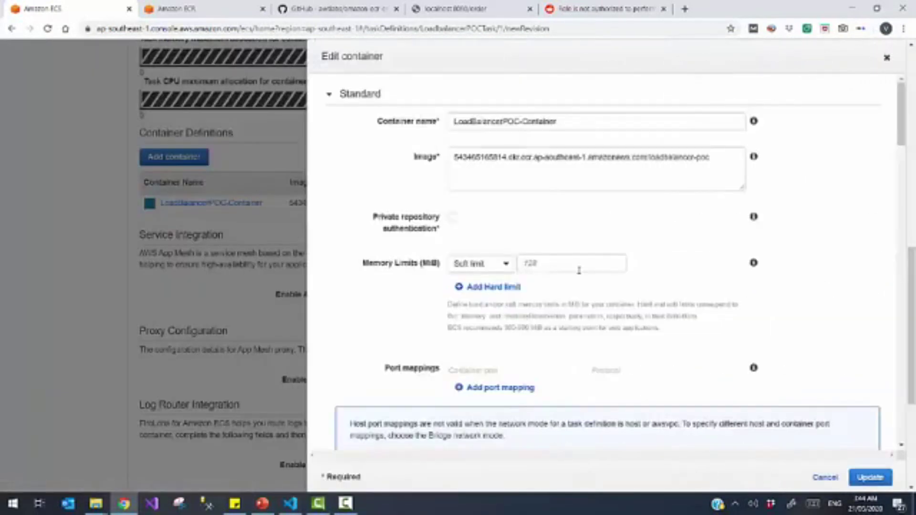
Step: Add a tcp port mapping for container port 8080 to LoadBalancerPOC-Container and update the container
left_click_drag(902, 141, 912, 283)
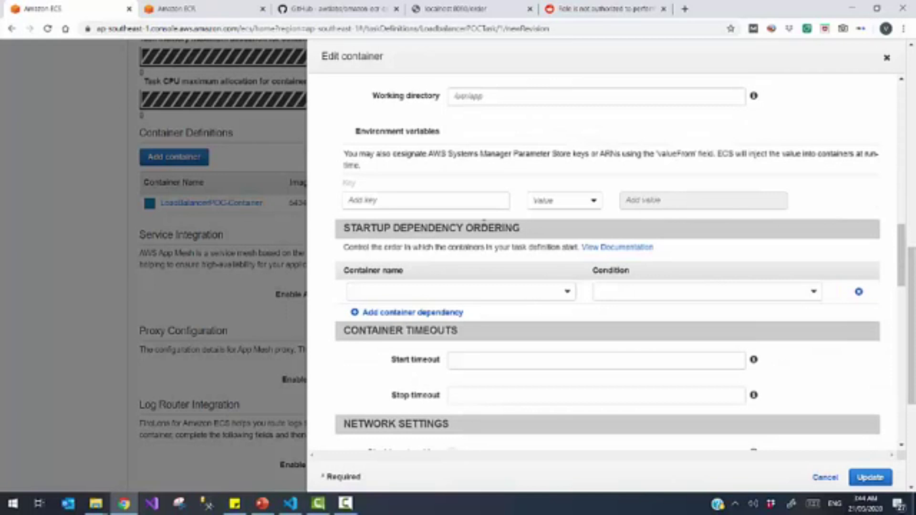
mouse_move(903, 234)
left_mouse_down()
mouse_move(901, 274)
mouse_move(888, 99)
mouse_move(892, 121)
left_mouse_up()
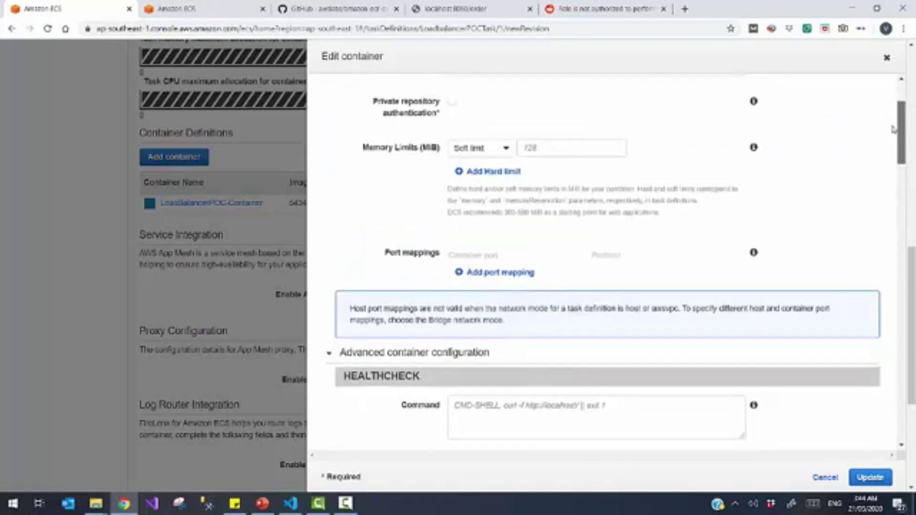
left_click(490, 275)
left_click(489, 273)
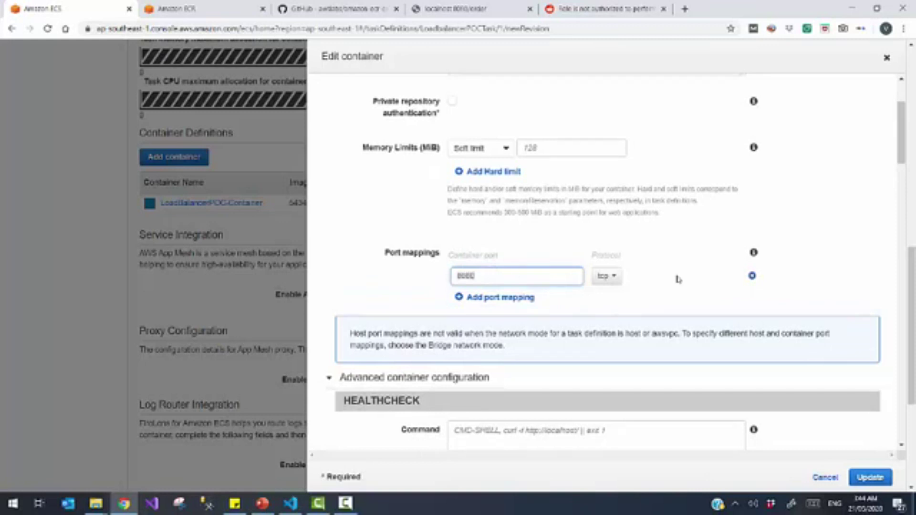
key("Tab")
key("Tab")
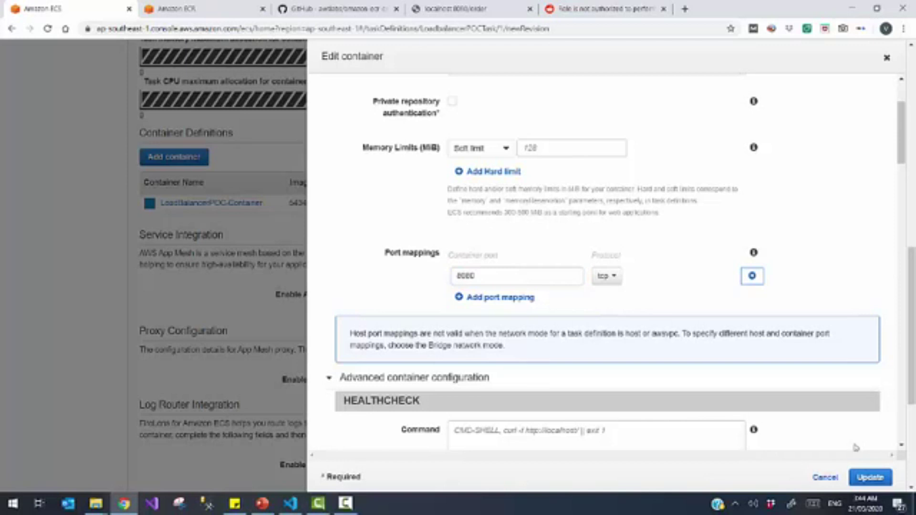
left_click(864, 483)
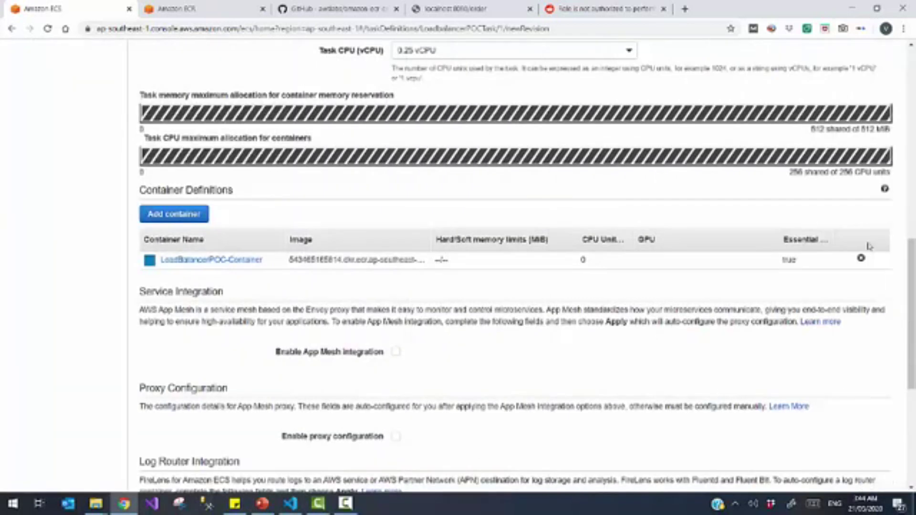
Step: Create the new revision of the LoadbalancerPOCTask task definition with the updated container settings
left_click_drag(913, 272, 899, 245)
scroll(899, 244, "up", 4)
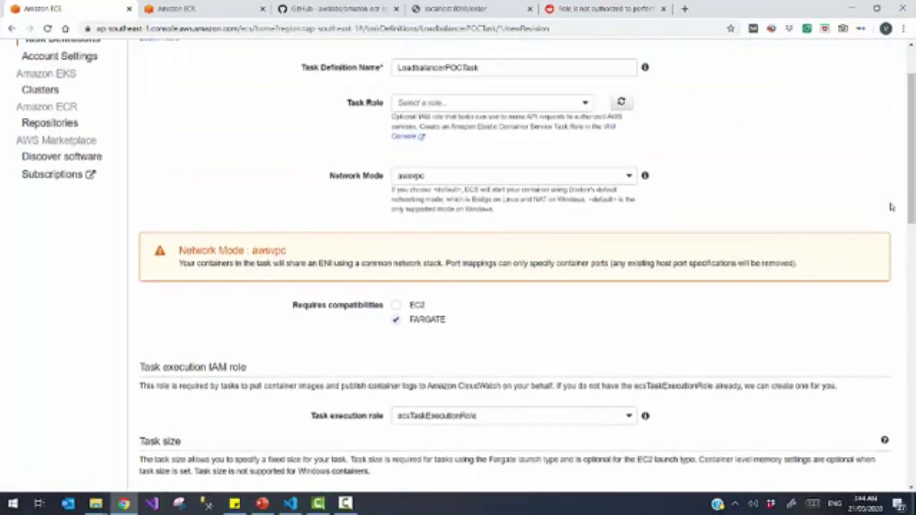
scroll(910, 201, "up", 2)
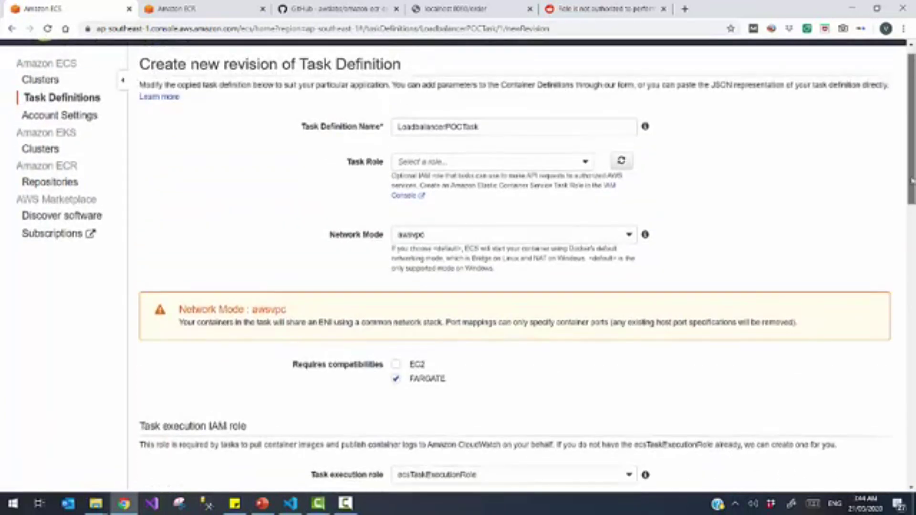
left_click_drag(912, 179, 881, 468)
left_click(881, 465)
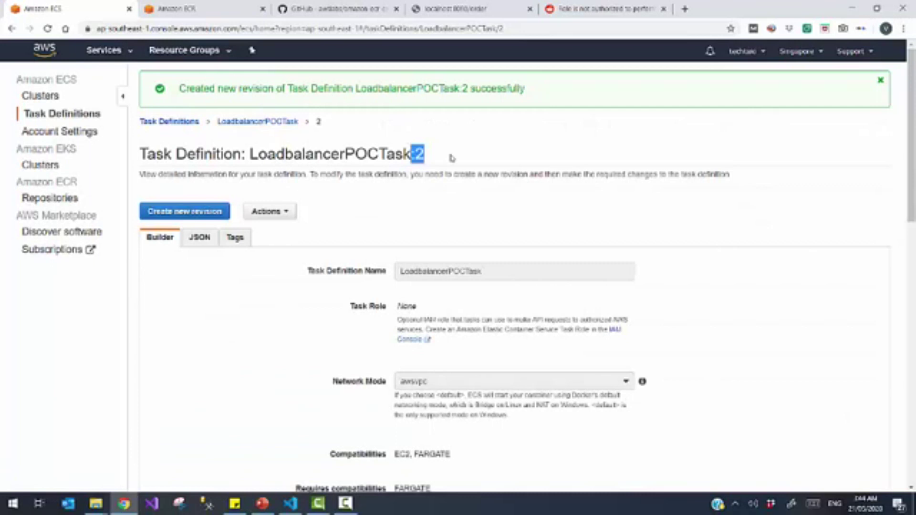
Step: Open MicroservicesCluster and start creating a service in it with the FARGATE launch type
left_click(53, 97)
left_click(226, 266)
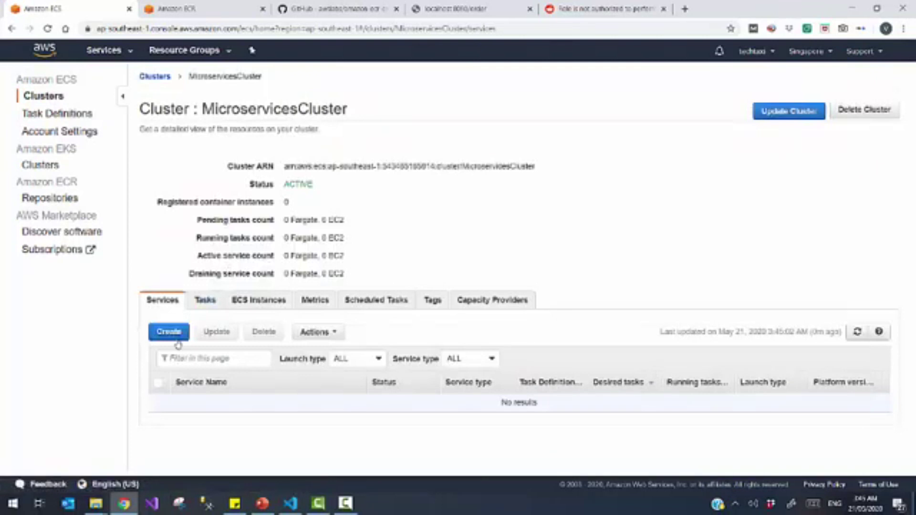
left_click(180, 337)
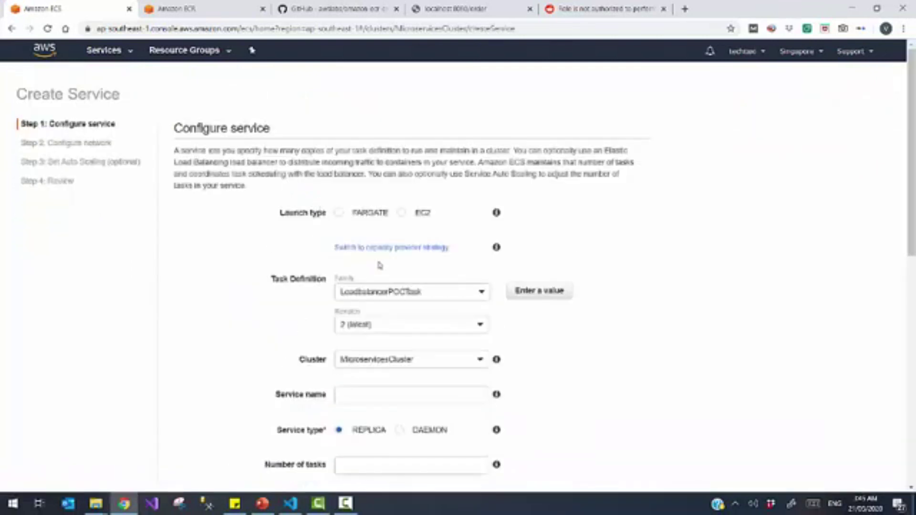
left_click(361, 216)
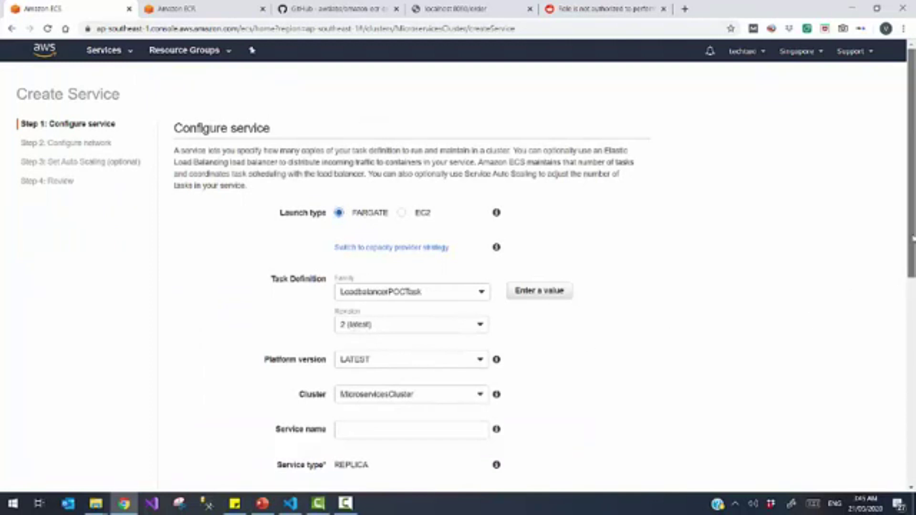
Step: Name the service LoadBalancerPOCService, set its number of tasks to 5, and continue to the network configuration
scroll(913, 240, "down", 2)
left_click(418, 323)
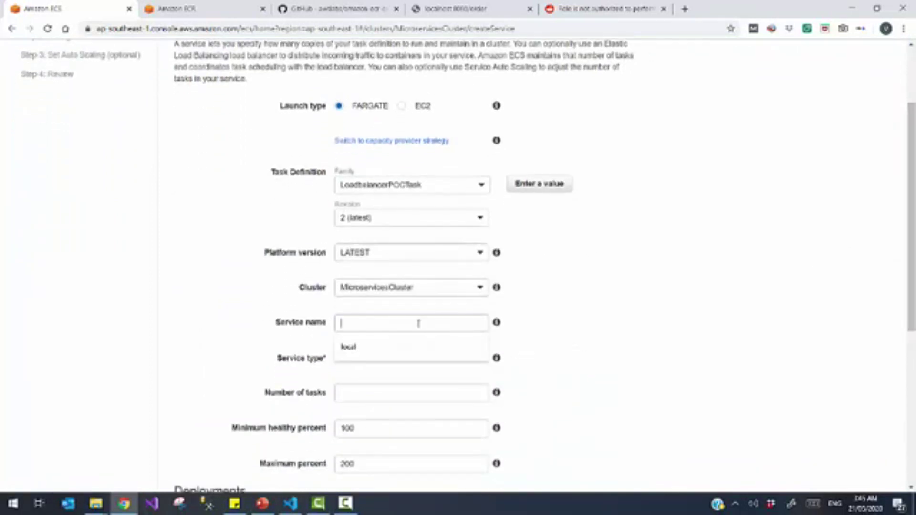
type("LoadBalancerPOCService")
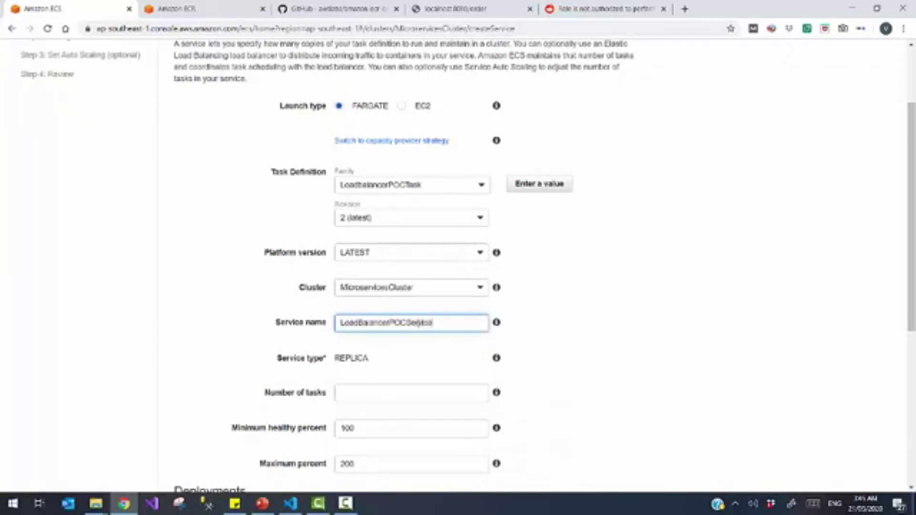
left_click(409, 389)
type("5")
key("Tab")
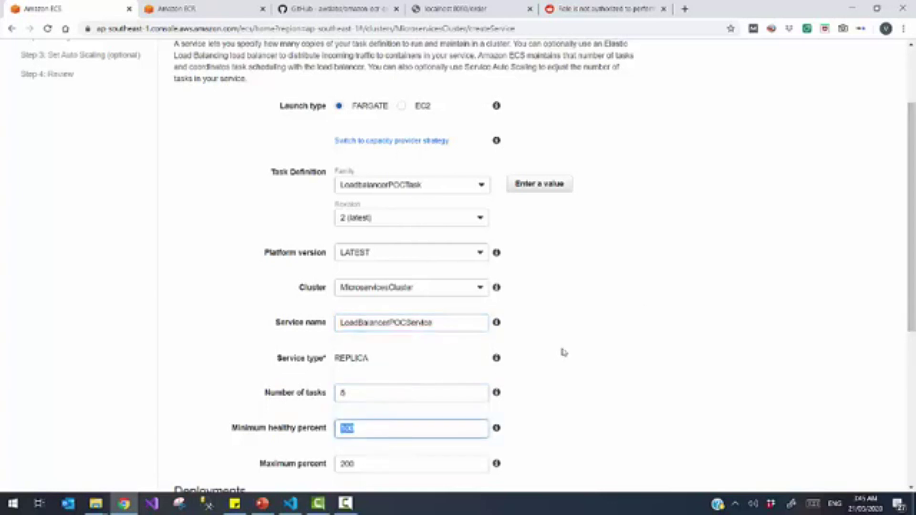
scroll(909, 300, "down", 2)
scroll(909, 300, "down", 4)
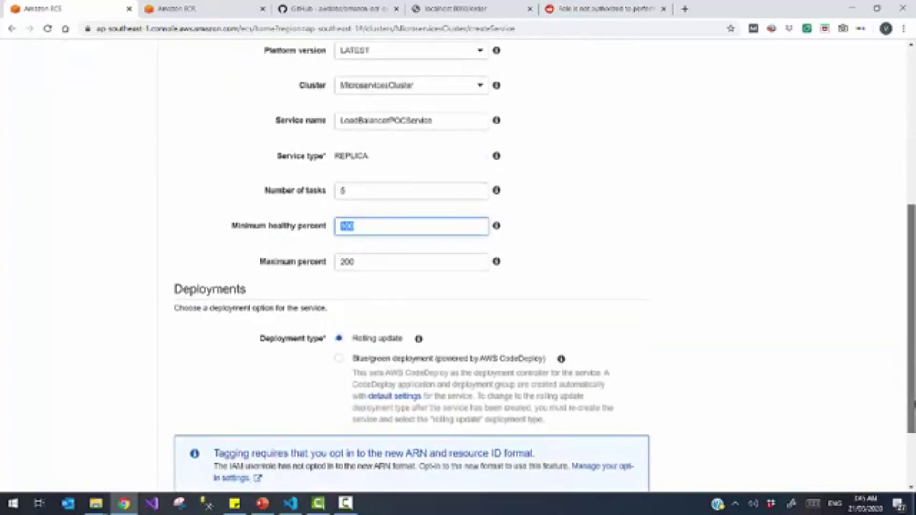
left_click(627, 445)
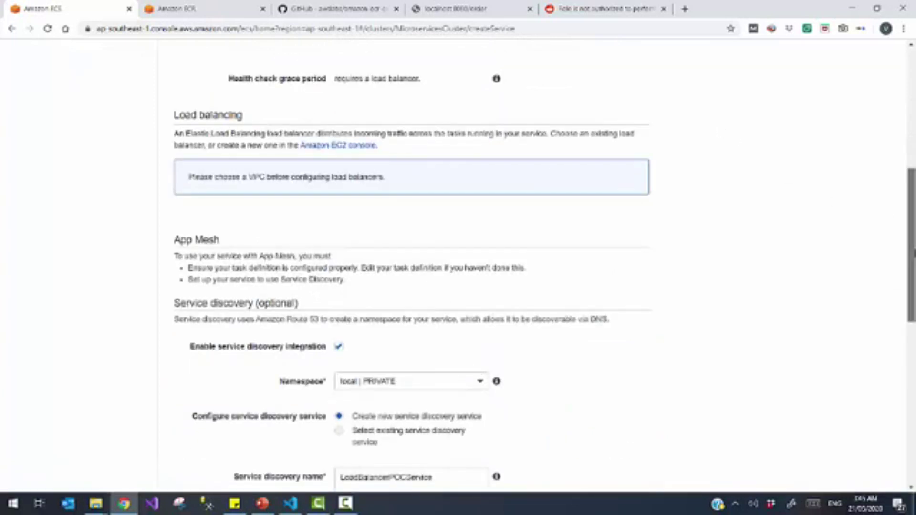
Step: Set the service's cluster VPC to vpc-3900215e (172.31.0.0/16) and add its ap-southeast-1a subnet (172.31.32.0/20)
left_click_drag(912, 215, 911, 96)
left_click(453, 197)
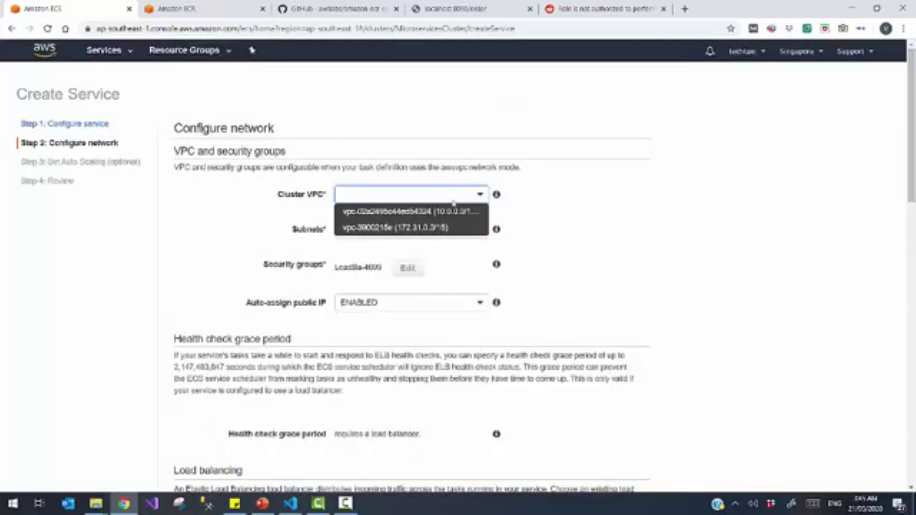
left_click(451, 226)
left_click(443, 233)
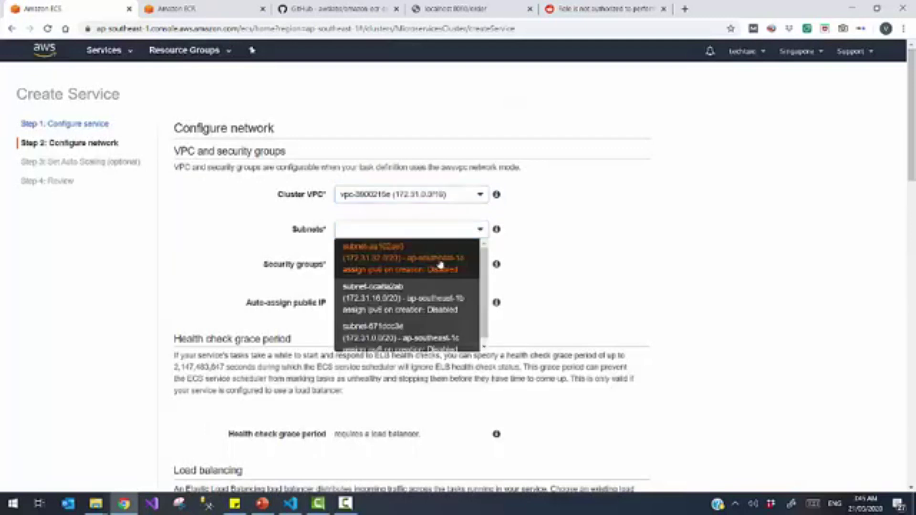
left_click(441, 251)
mouse_move(496, 353)
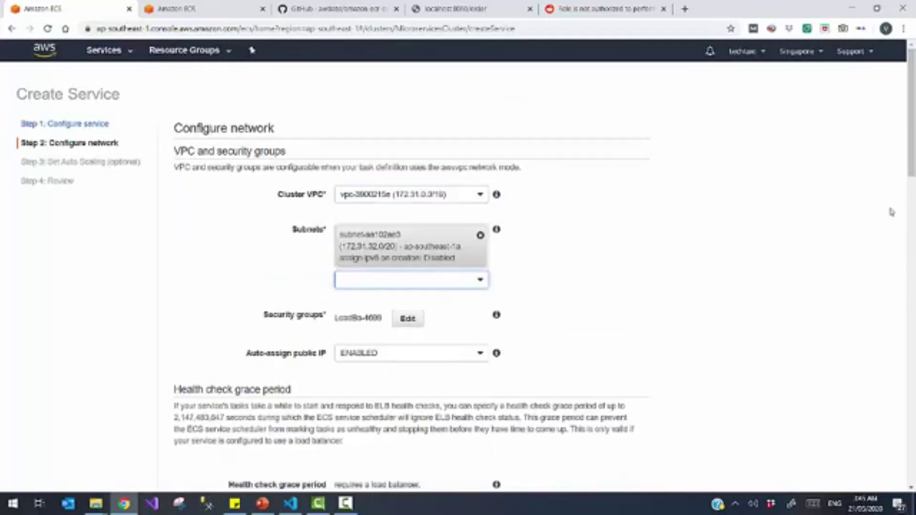
Step: Choose Application Load Balancer for the service and open the EC2 Console's load balancer creation page in a separate browser tab
left_click_drag(911, 169, 911, 273)
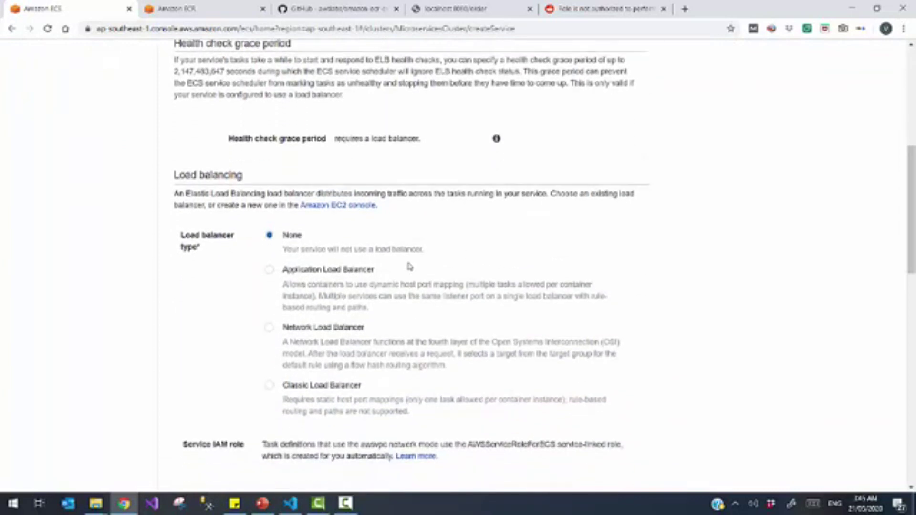
left_click(352, 274)
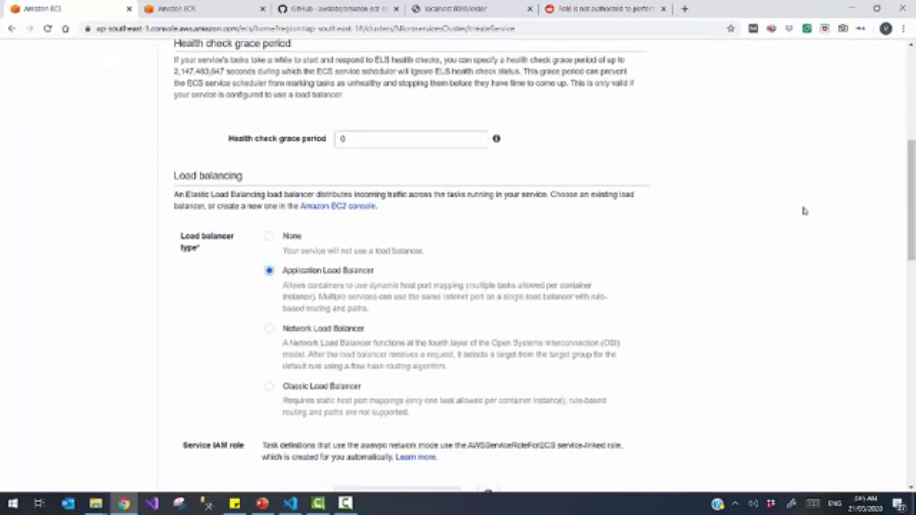
left_click_drag(914, 215, 914, 277)
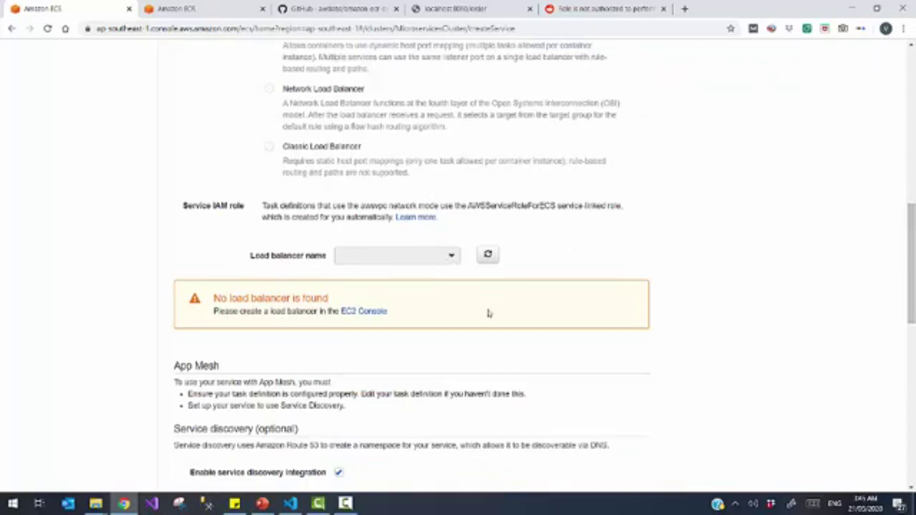
right_click(352, 313)
left_click(376, 321)
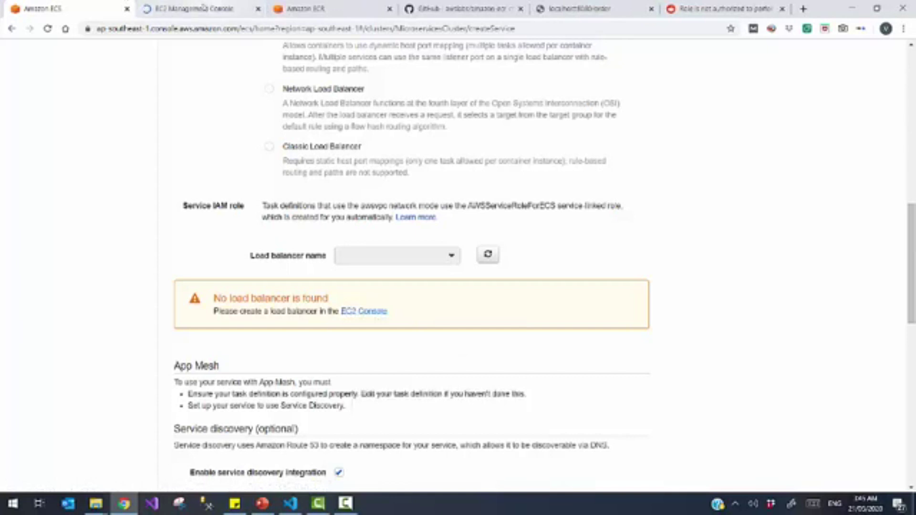
left_click(204, 8)
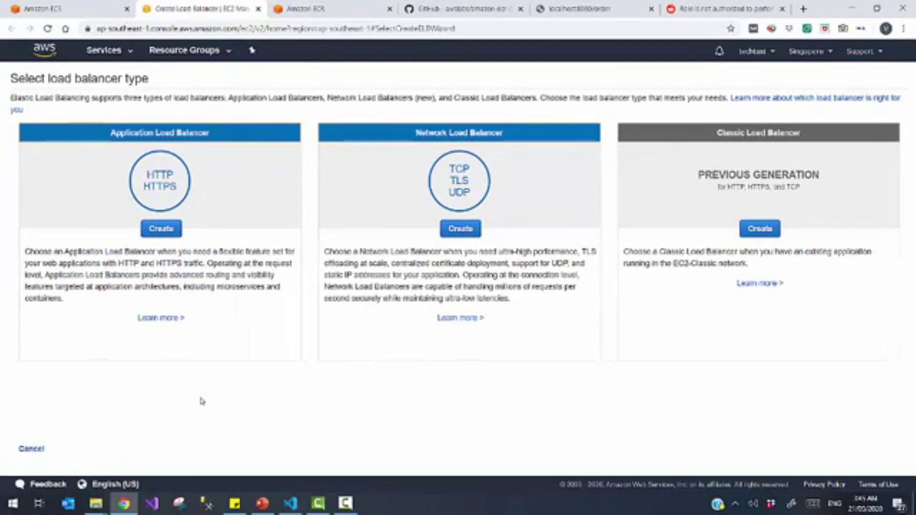
left_click(262, 503)
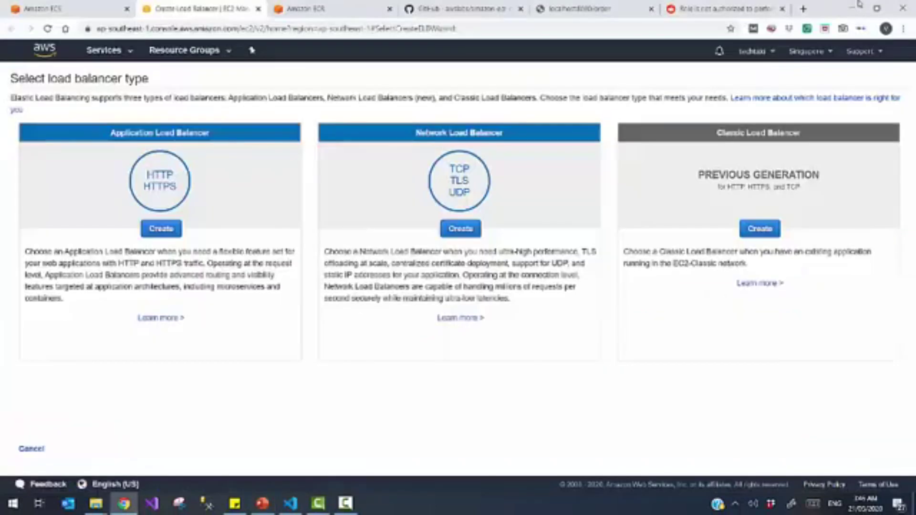
left_click(852, 9)
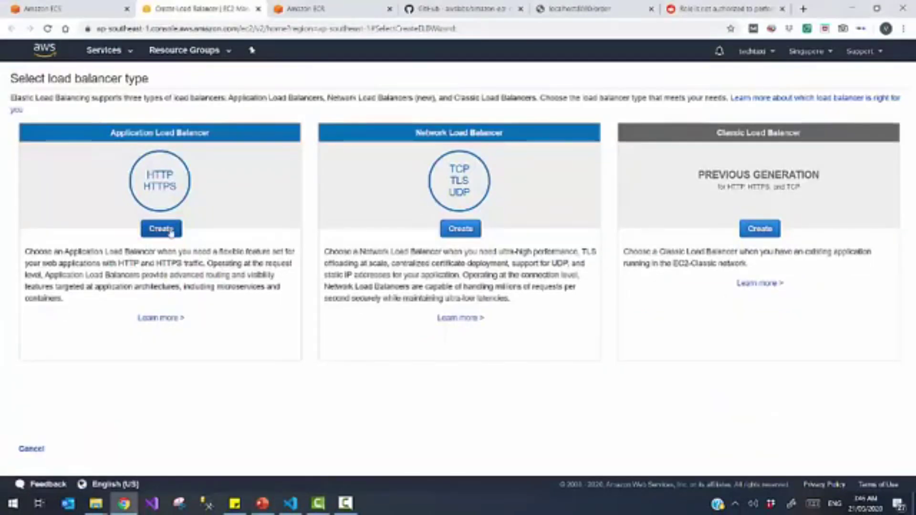
Step: Start creating an Application Load Balancer and name it LoadBalancerPOC
left_click(171, 230)
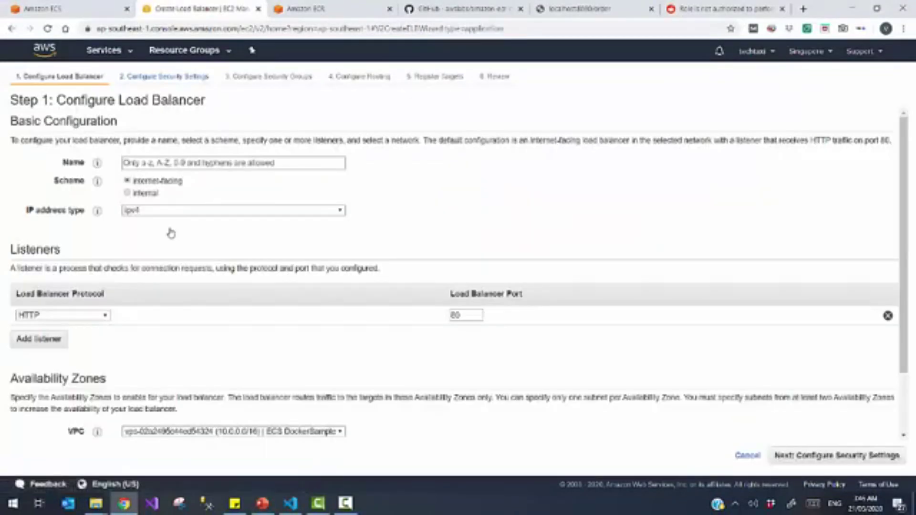
left_click(157, 159)
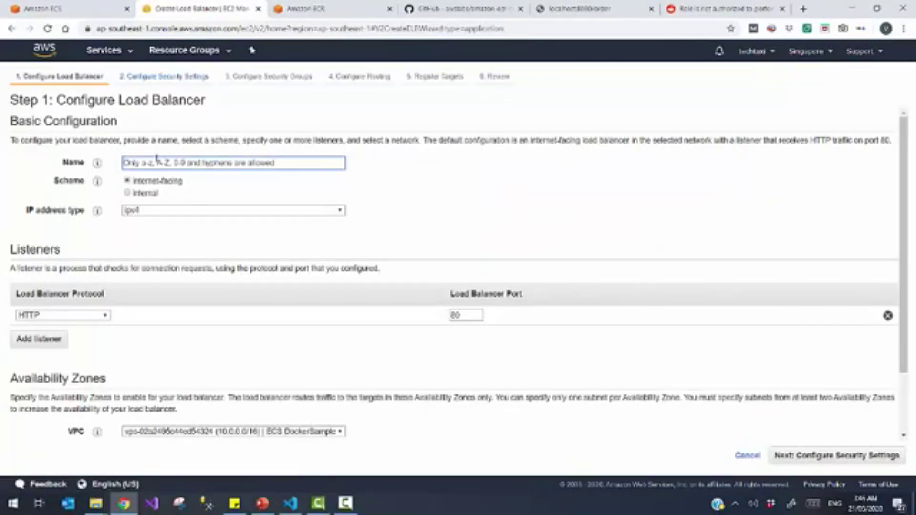
type("Loa")
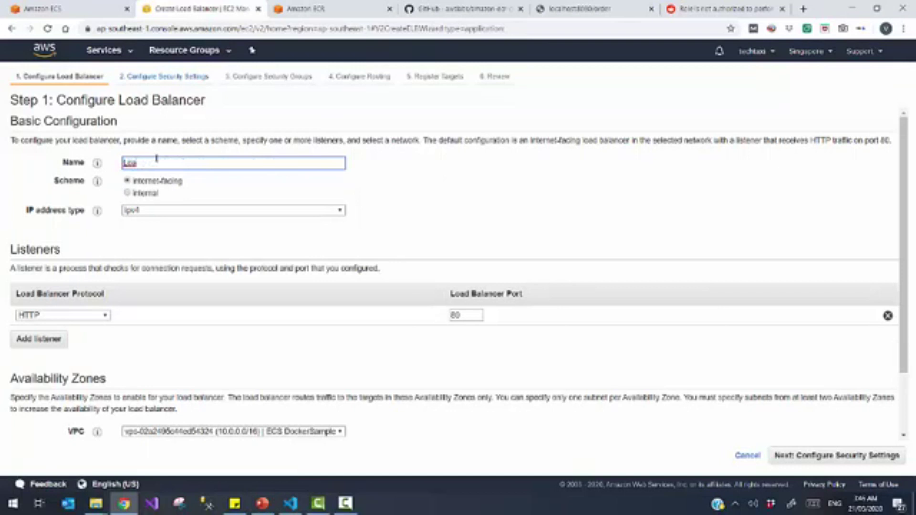
type("dBalancerPOC")
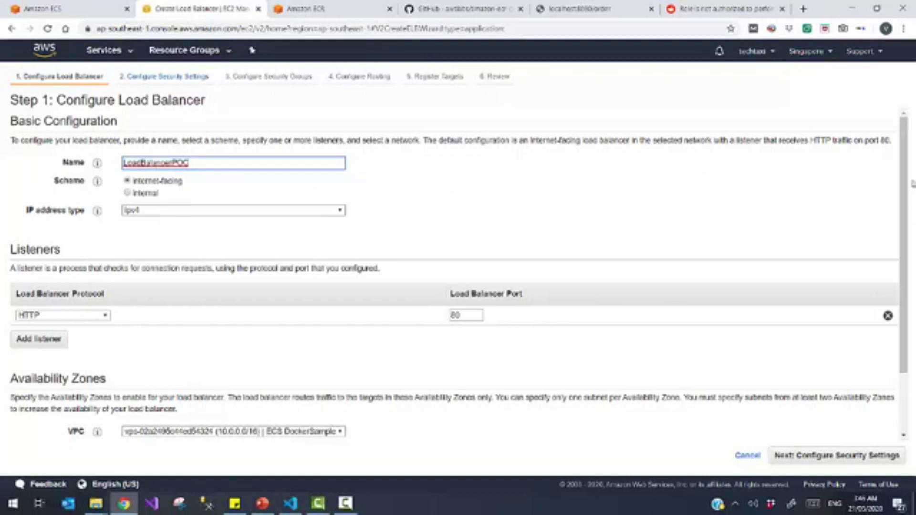
left_click_drag(905, 205, 906, 228)
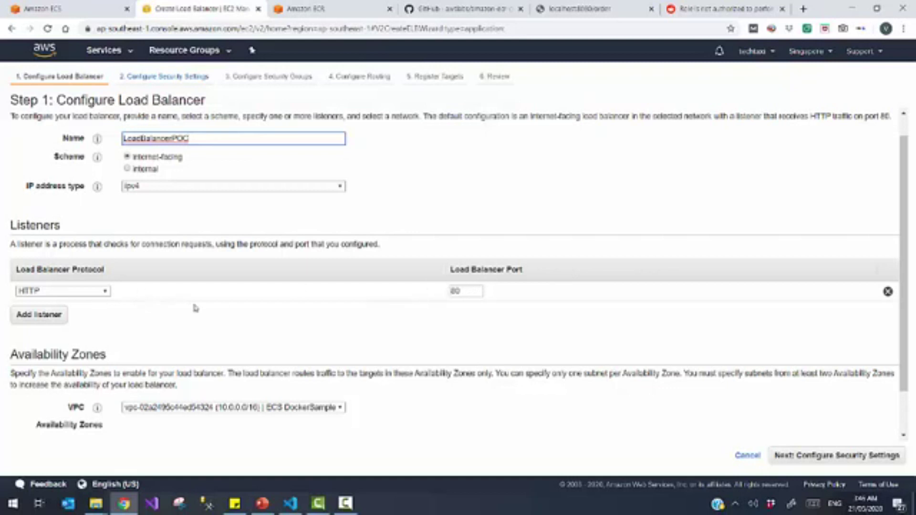
left_click(61, 315)
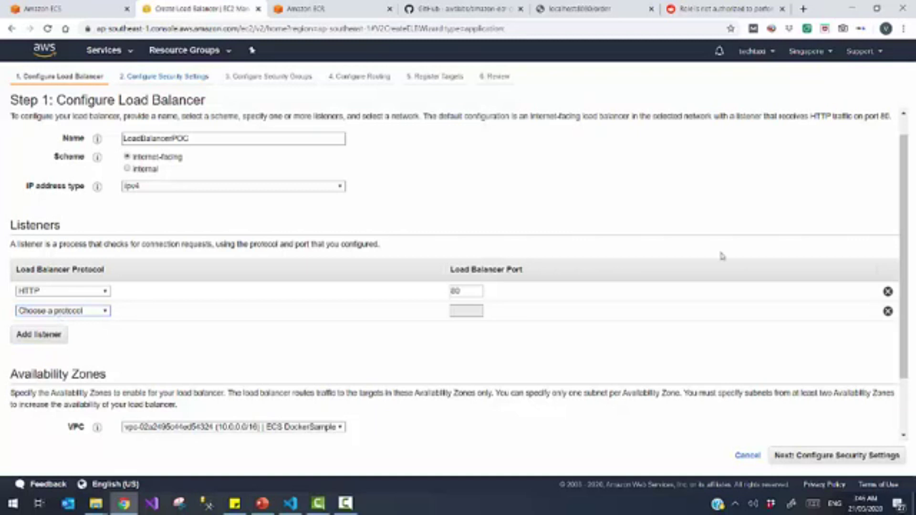
left_click(888, 311)
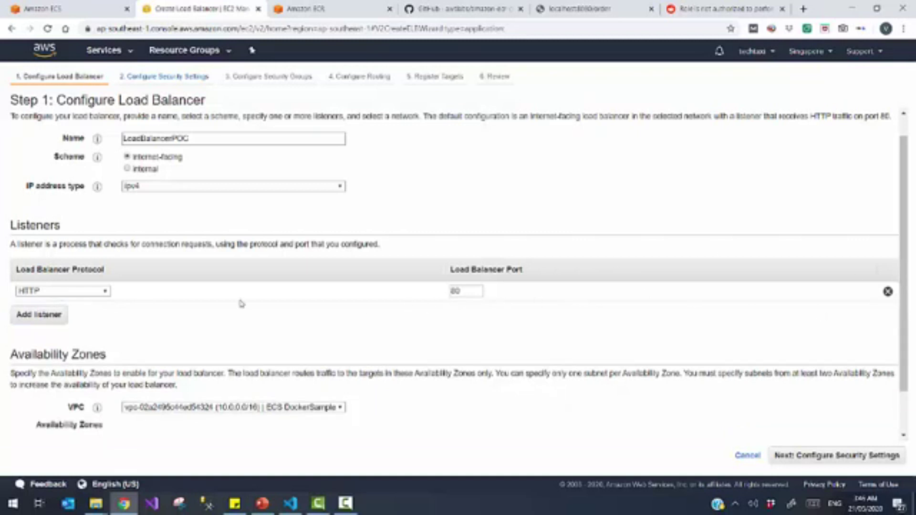
Step: Set the load balancer's VPC to the default vpc-3900215e (172.31.0.0/16)
left_click_drag(906, 338, 899, 363)
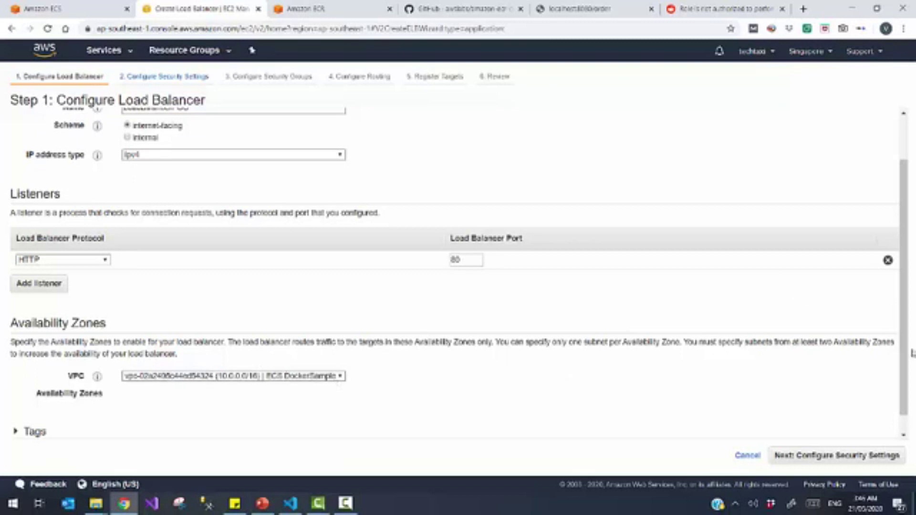
scroll(911, 424, "down", 1)
left_click(303, 359)
left_click(277, 377)
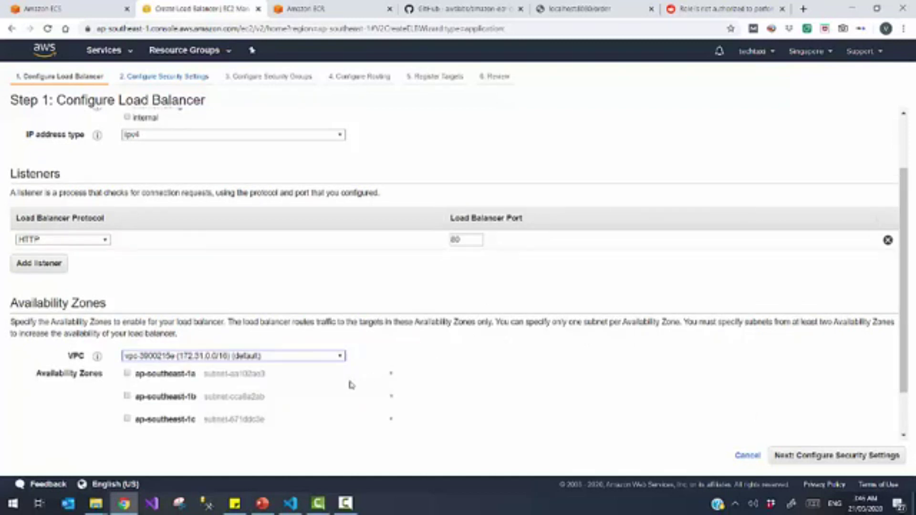
Step: Enable the availability zones ap-southeast-1a and ap-southeast-1b for the load balancer and continue to the security settings
scroll(579, 387, "down", 1)
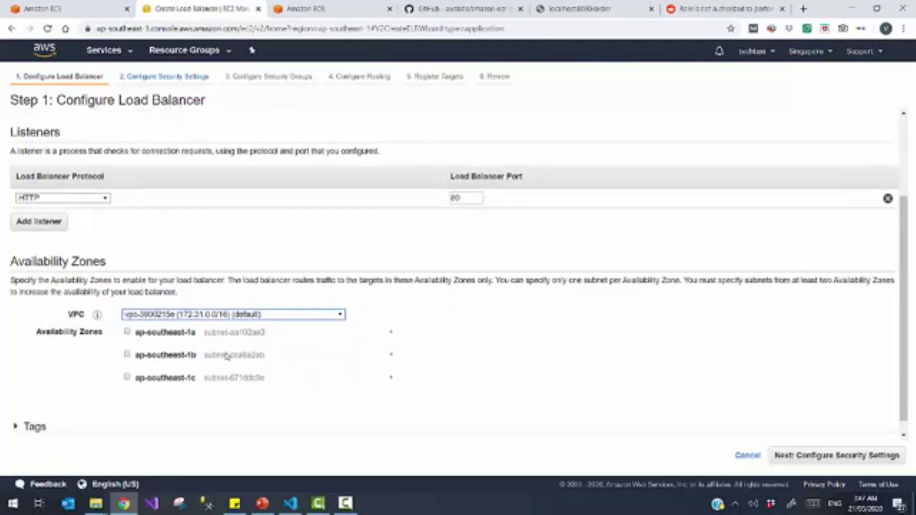
left_click(127, 332)
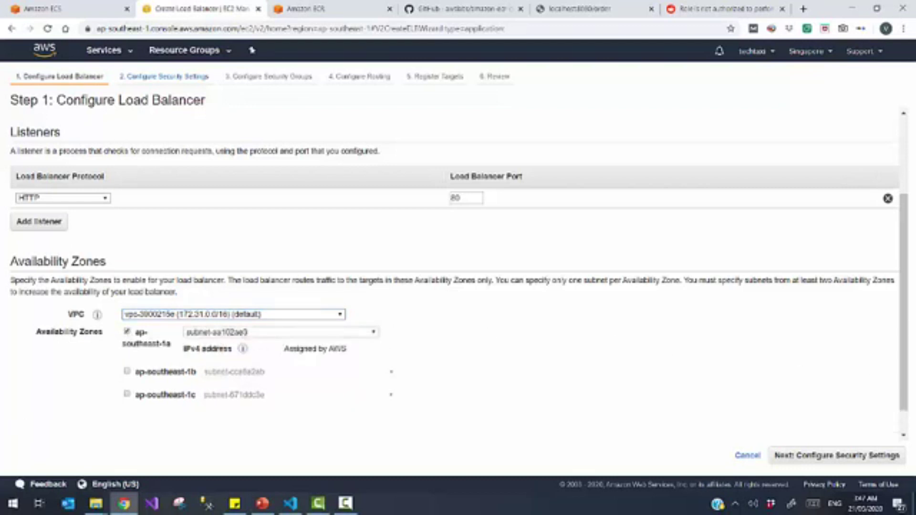
scroll(903, 321, "down", 1)
left_click(840, 456)
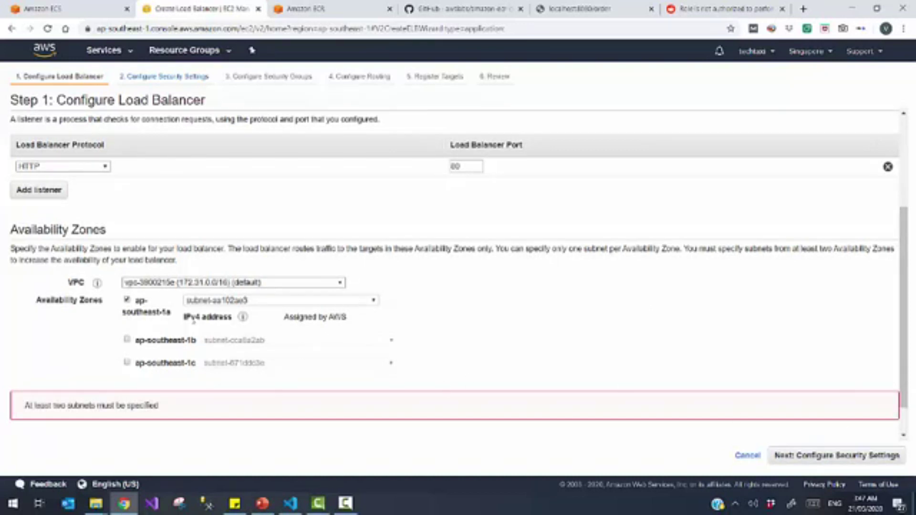
left_click(127, 341)
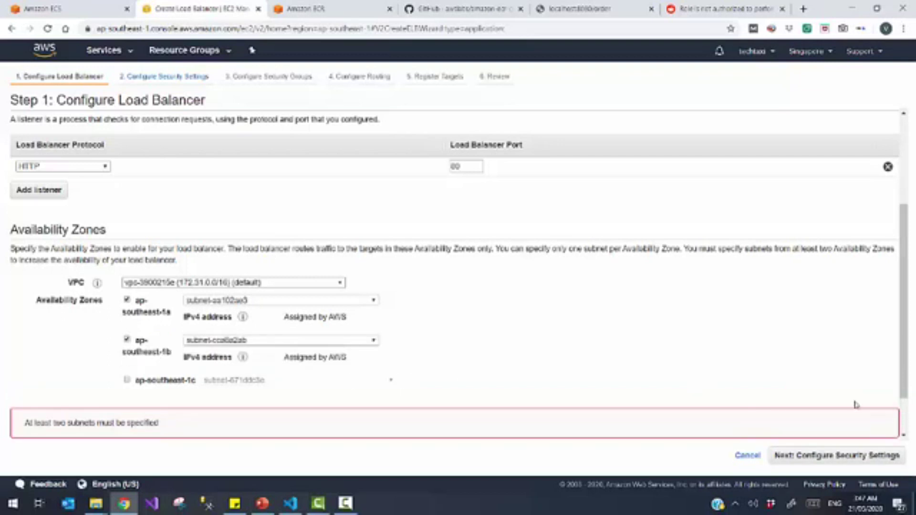
left_click(872, 457)
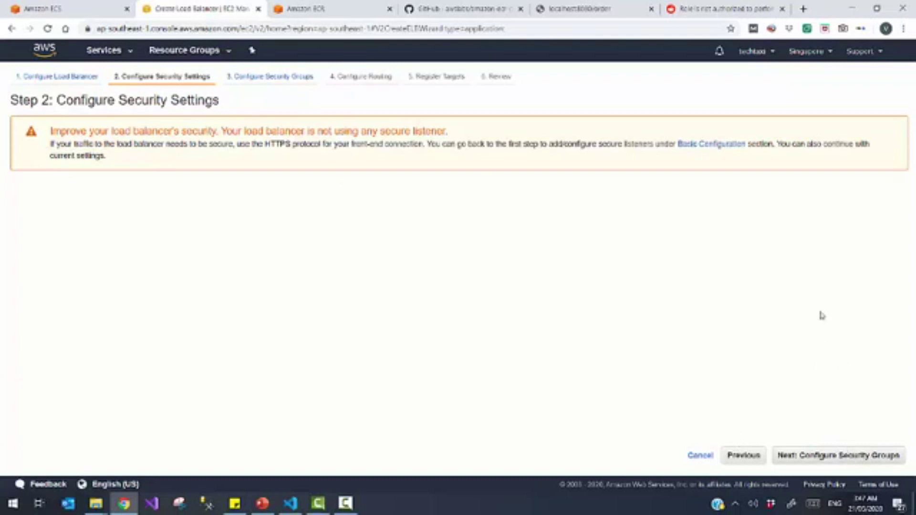
Step: Continue to the security groups and create a new security group named load-balancer-SecurityGroup
left_click(857, 458)
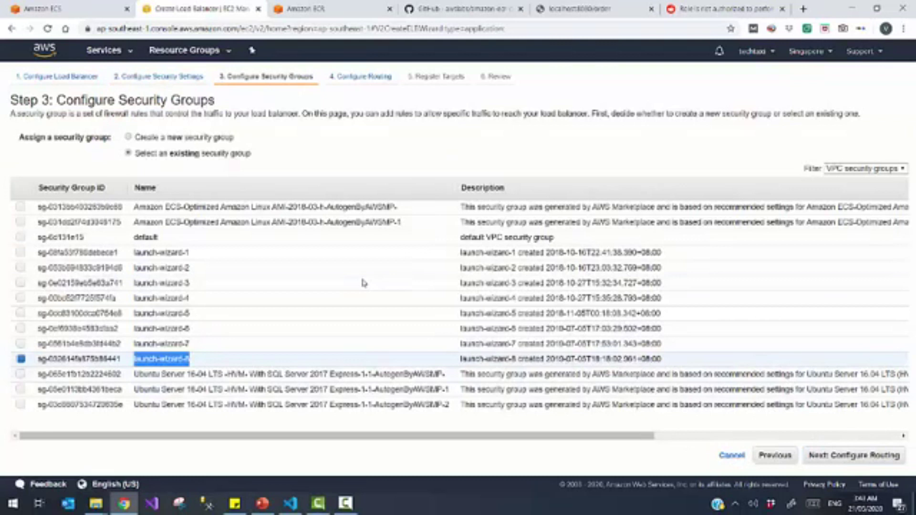
left_click(190, 138)
left_click(233, 176)
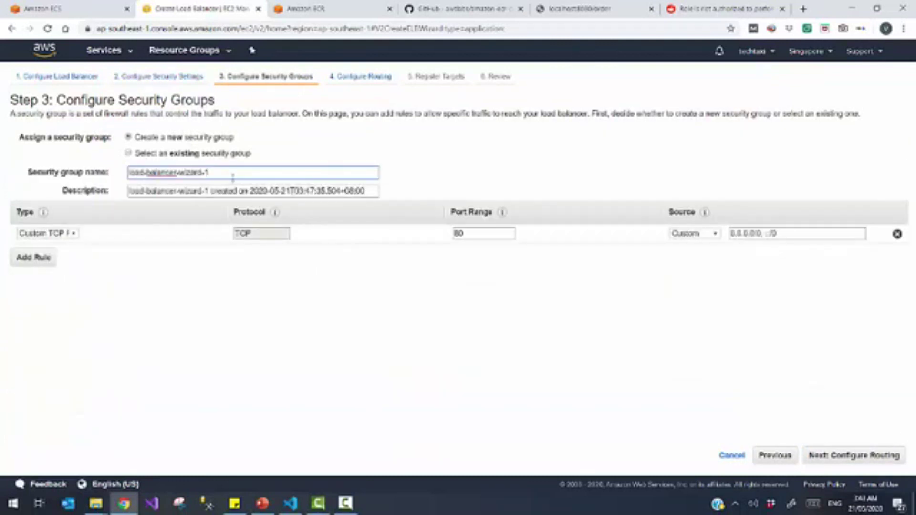
key("shift+Left")
key("shift+Left")
key("shift+Left")
key("shift+Left")
type("SecurityGro")
double_click(232, 178)
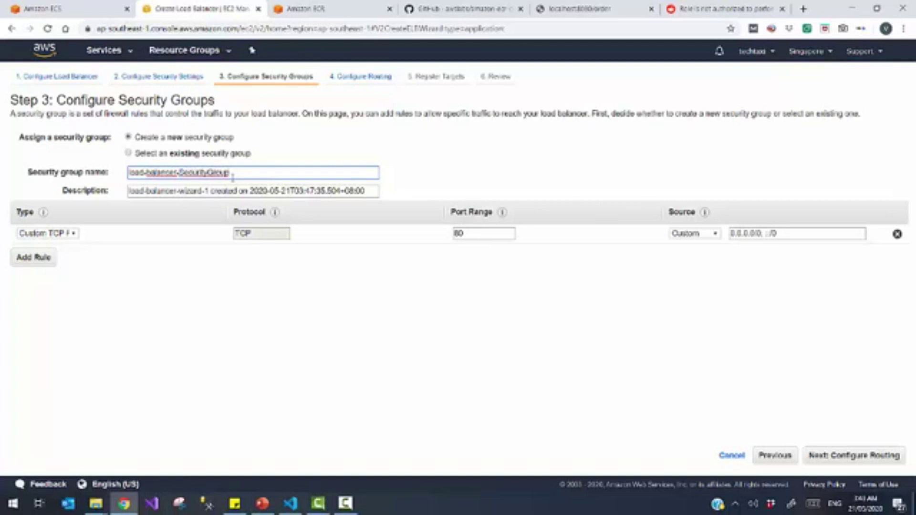
Step: Set the security group's description to load-balancer-SecurityGroup, the same as its name, and continue to the routing configuration
left_click(179, 191)
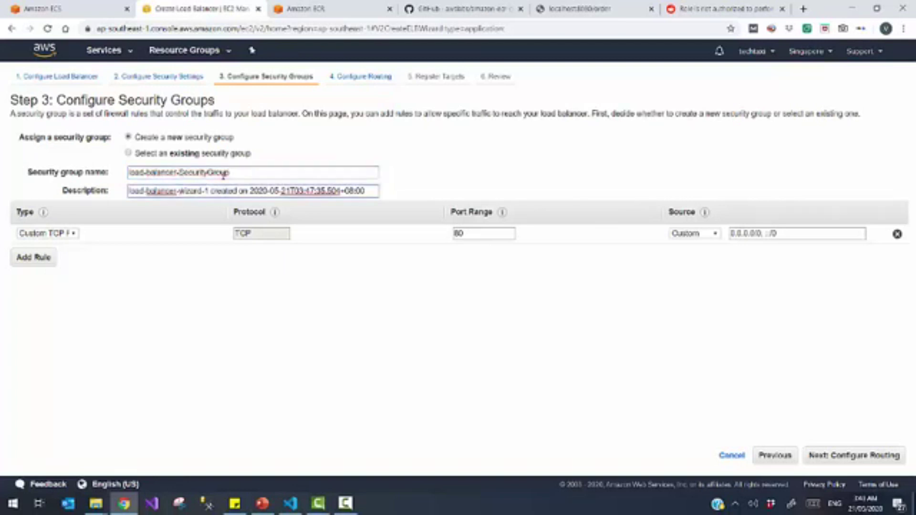
key("shift+Tab")
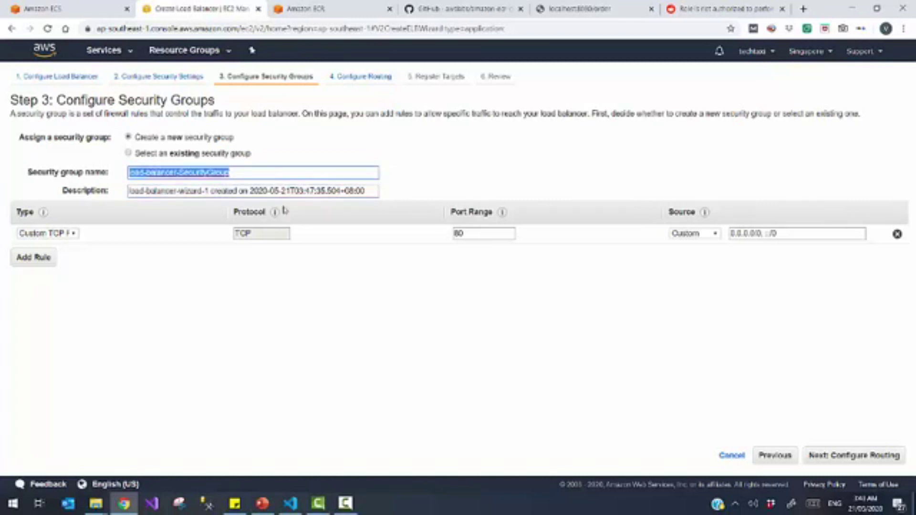
key("ctrl+c")
key("Tab")
key("ctrl+v")
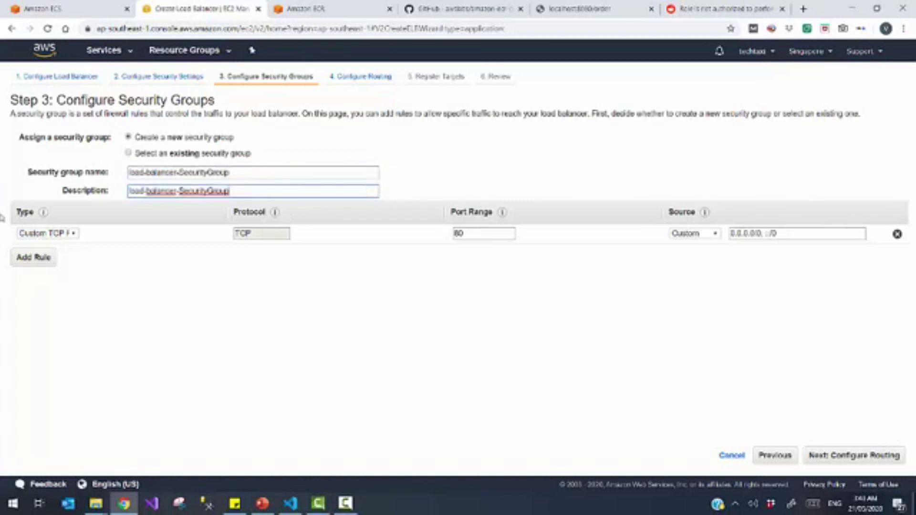
left_click(150, 277)
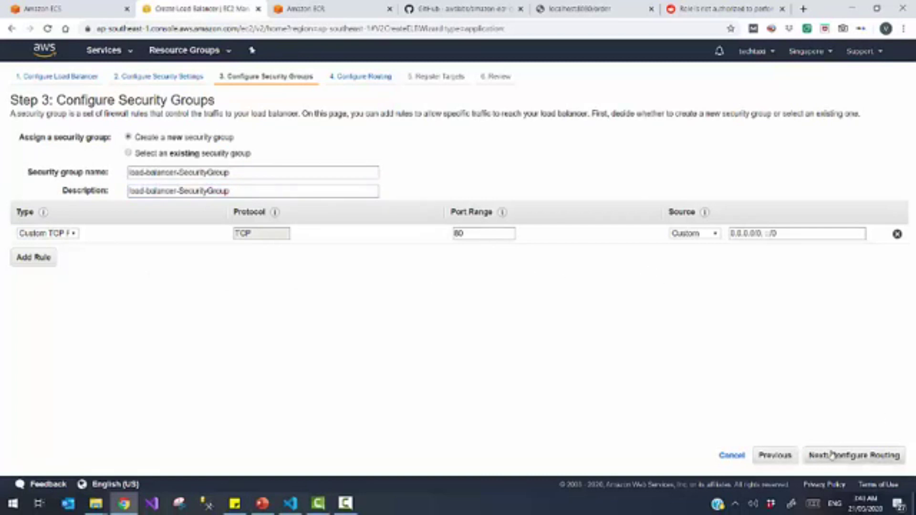
left_click(843, 457)
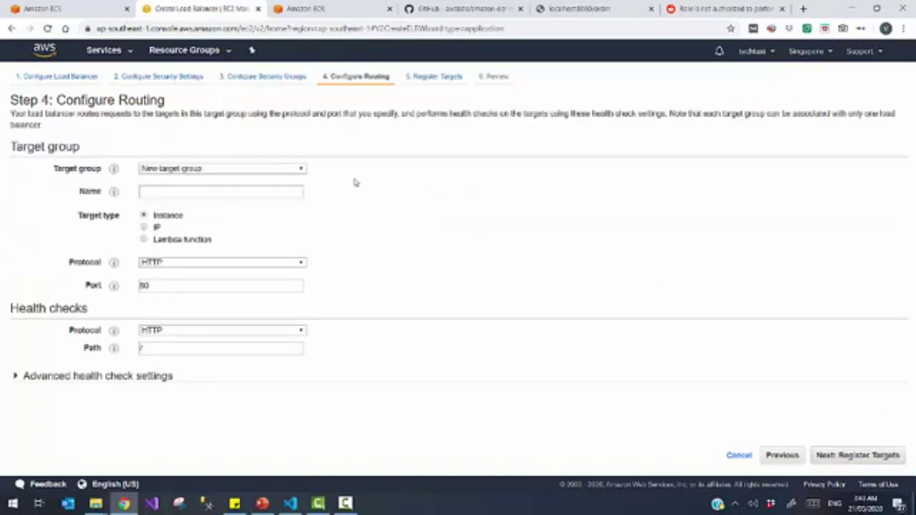
Step: Keep the New target group option for routing and name the target group MicroService
left_click(284, 169)
left_click(284, 169)
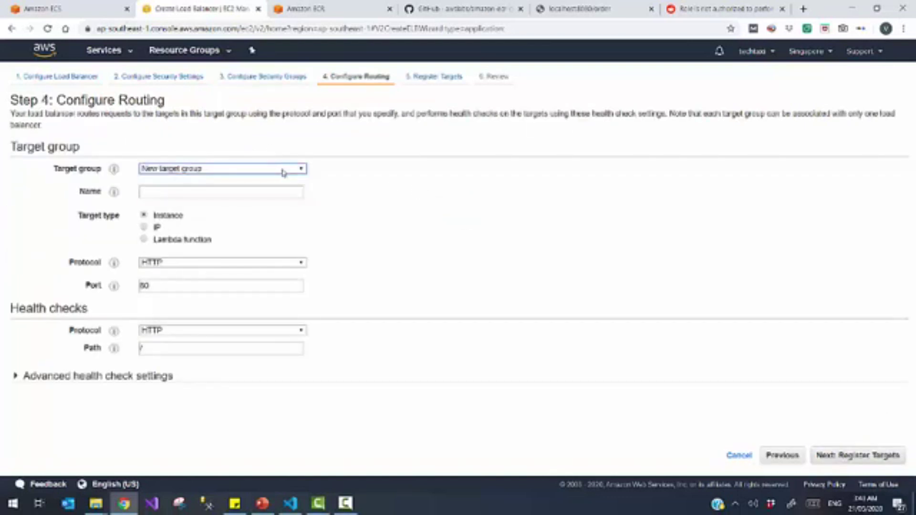
left_click(277, 189)
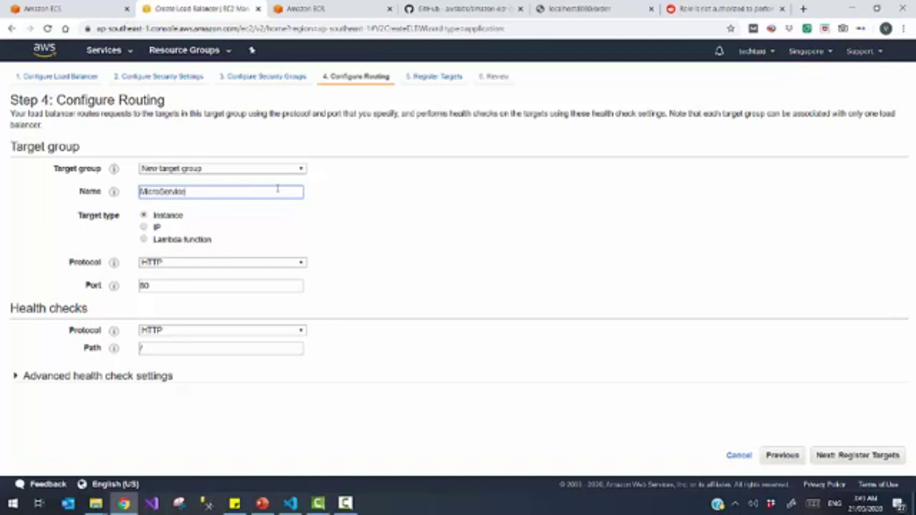
double_click(277, 189)
left_click_drag(200, 192, 123, 194)
left_click(123, 194)
left_click(190, 191)
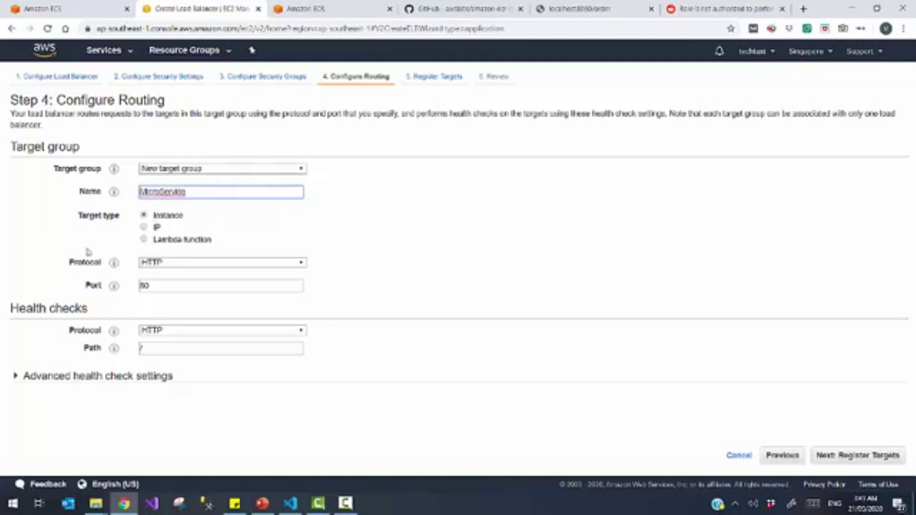
Step: Review the target group diagram in PowerPoint, then compare the health check path with the root address localhost:8080
left_click(268, 508)
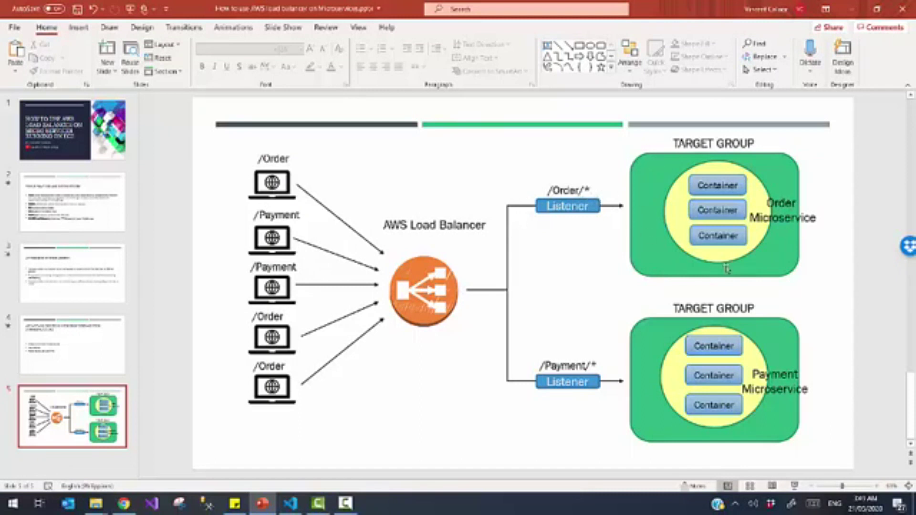
left_click(852, 10)
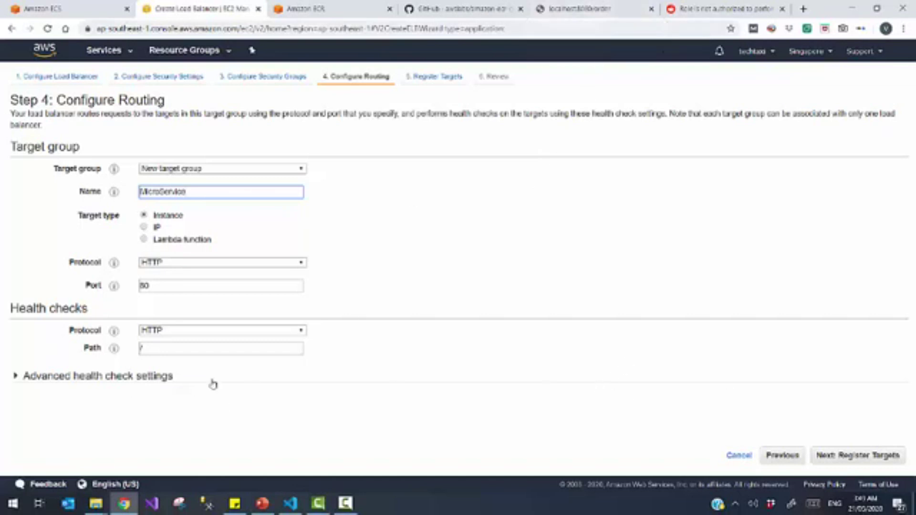
left_click(163, 349)
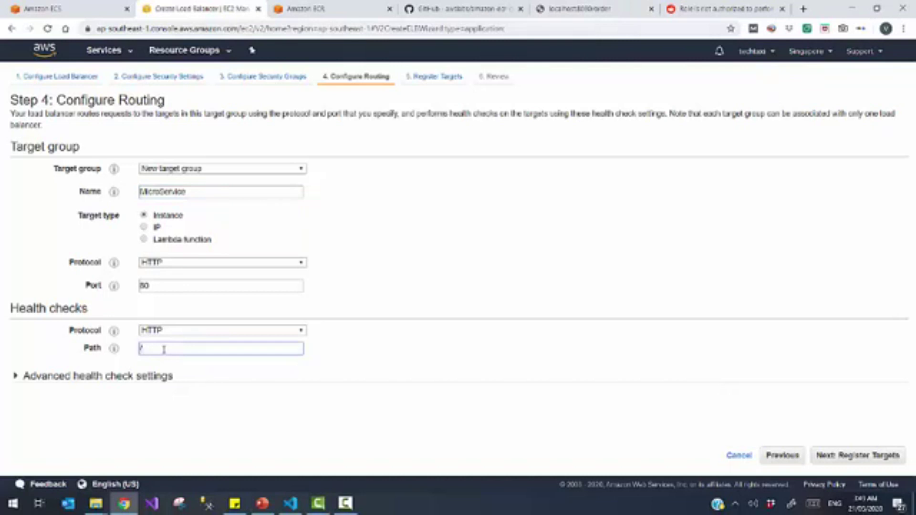
left_click(597, 8)
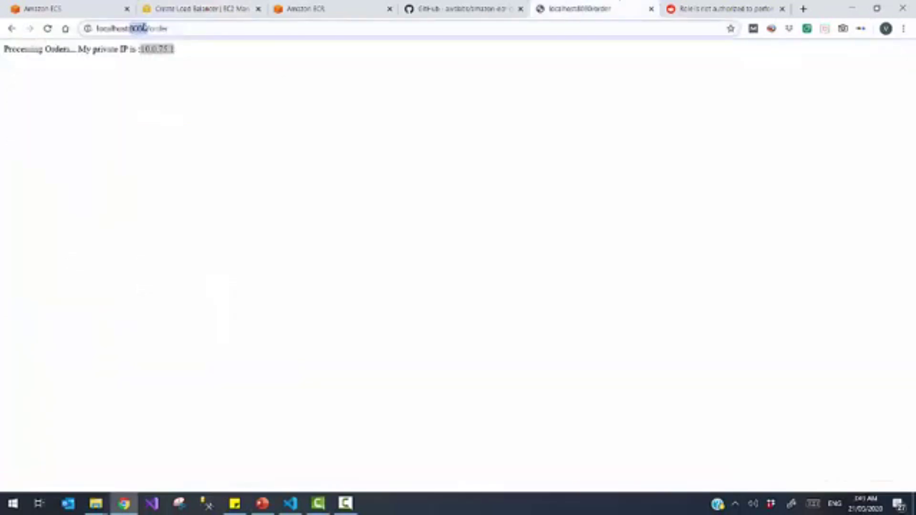
double_click(152, 29)
key("BackSpace")
key("BackSpace")
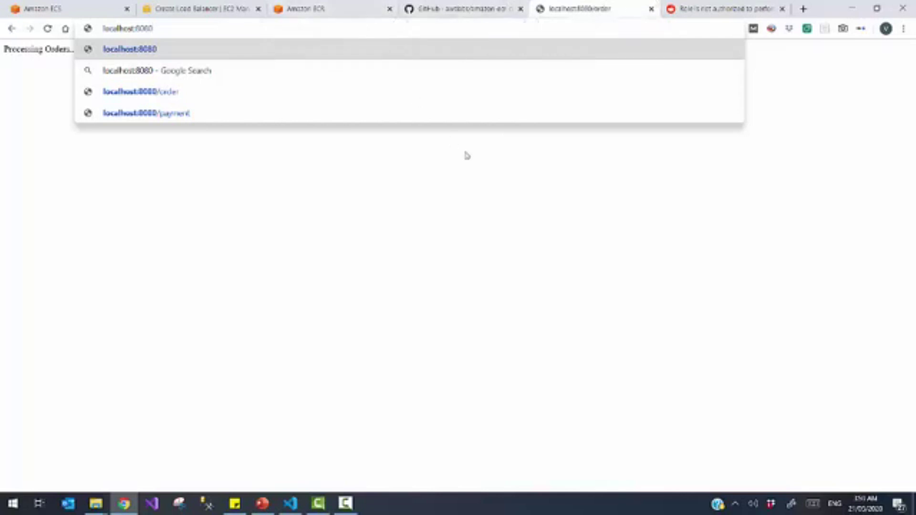
Step: Skip registering instances, create the load balancer from the review page, and close the creation status
left_click(201, 9)
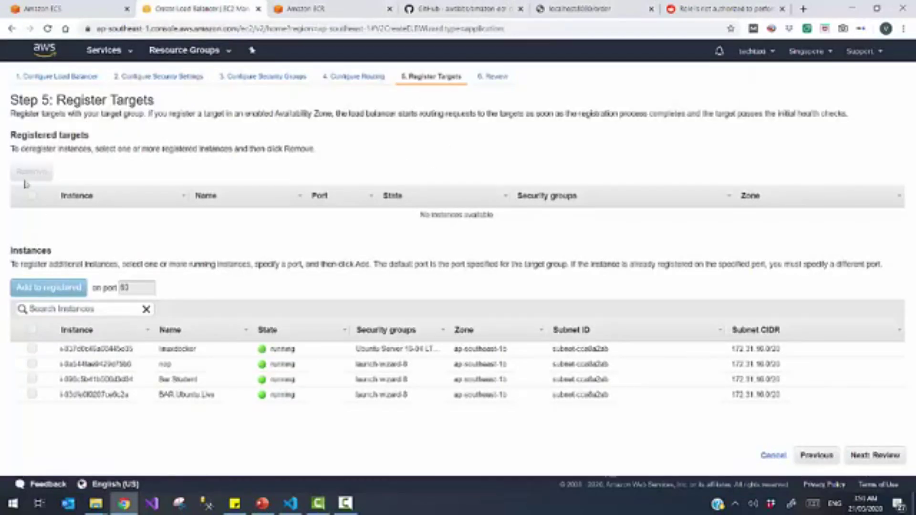
left_click(881, 458)
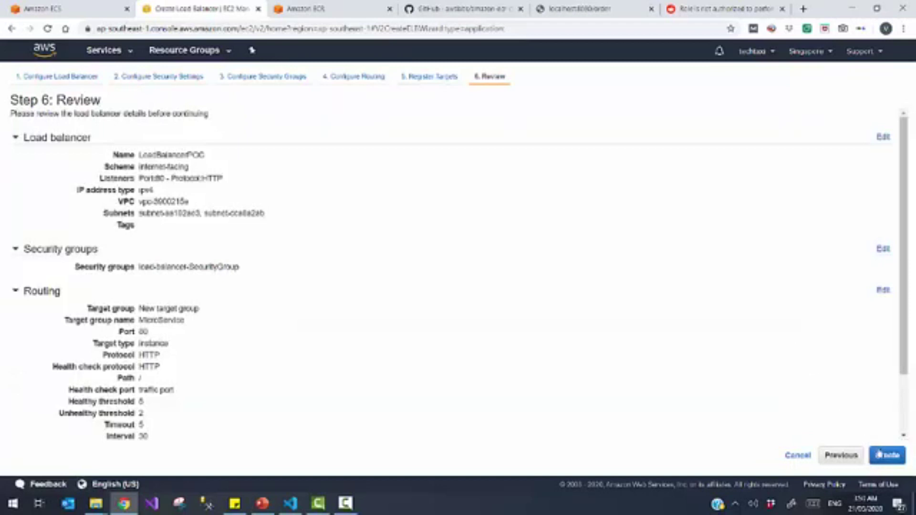
left_click(881, 457)
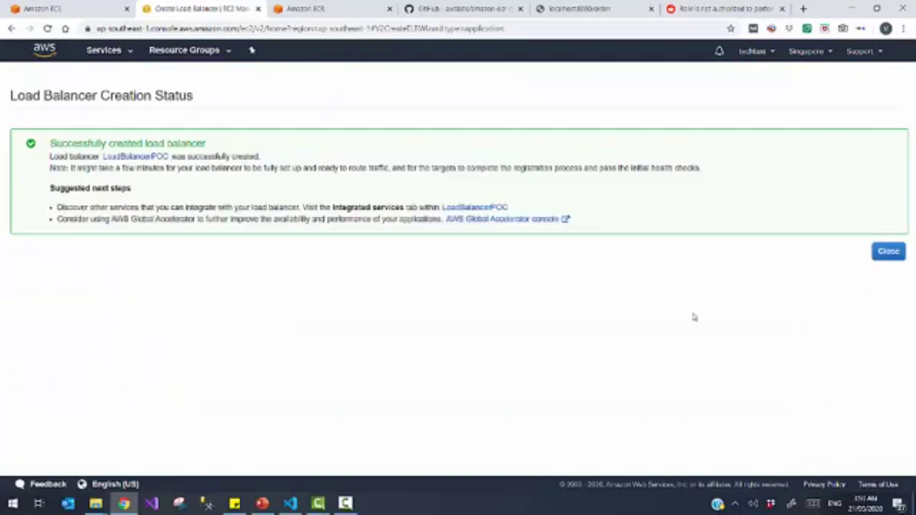
left_click(891, 257)
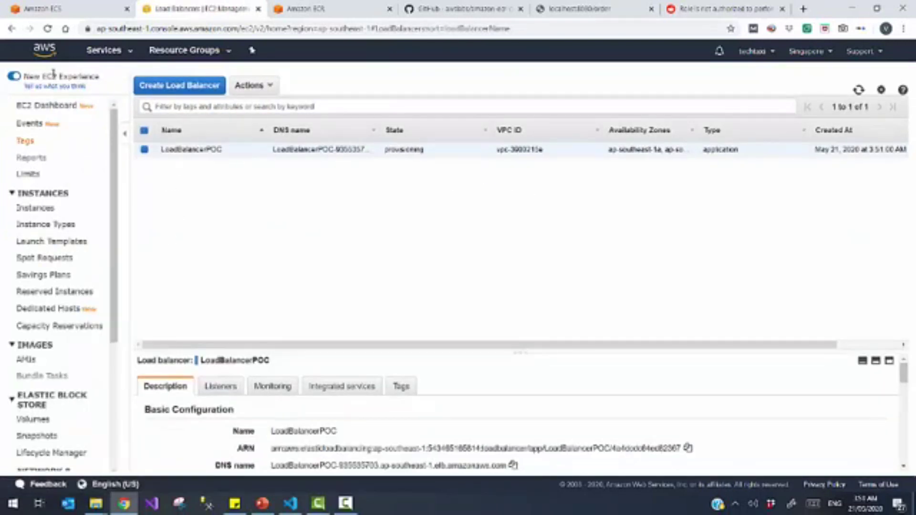
Step: Back in the ECS service setup, refresh the available load balancers and select LoadBalancerPOC
left_click(63, 8)
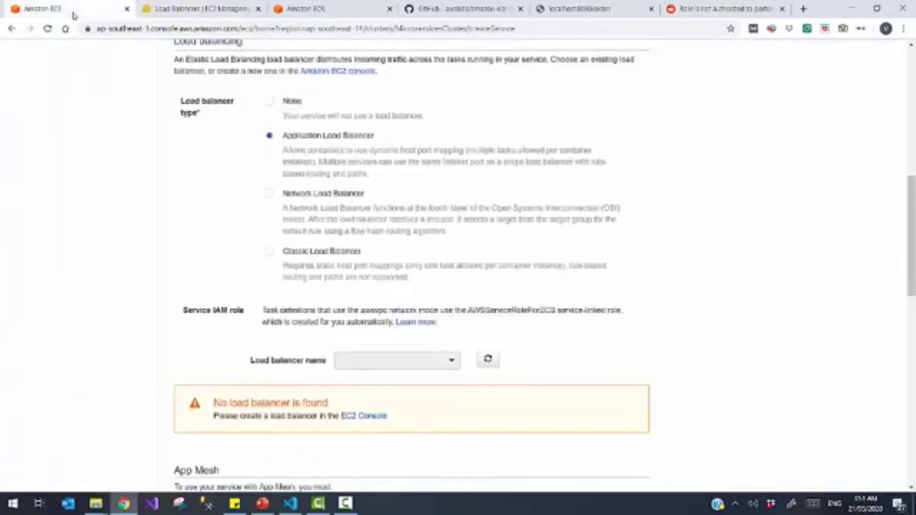
left_click(190, 7)
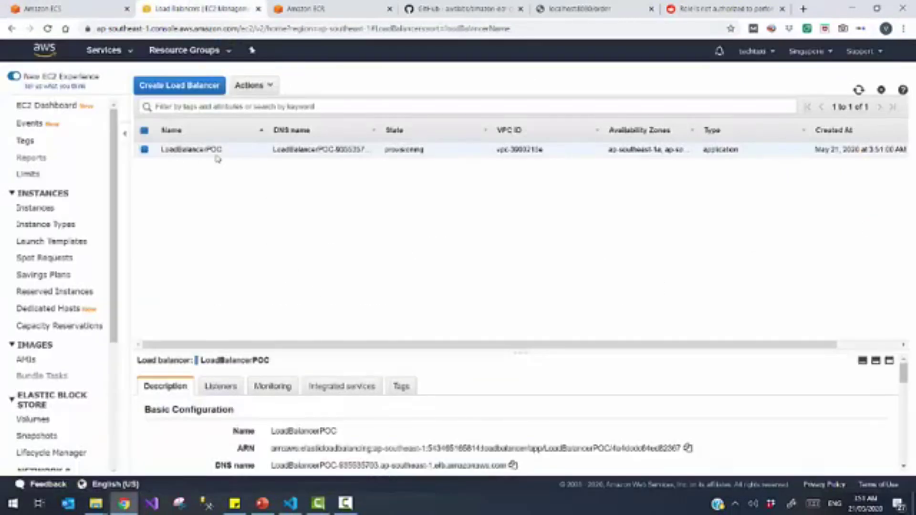
left_click(73, 11)
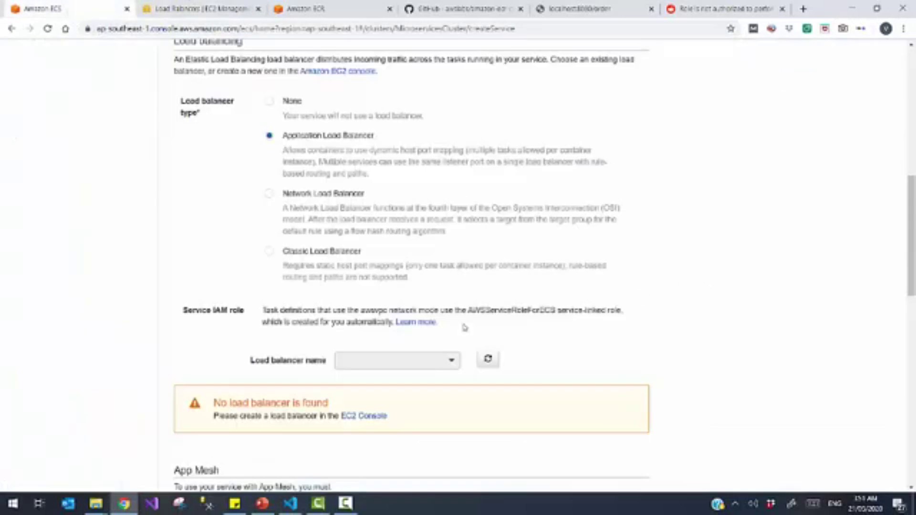
left_click(487, 359)
left_click(422, 367)
left_click(421, 367)
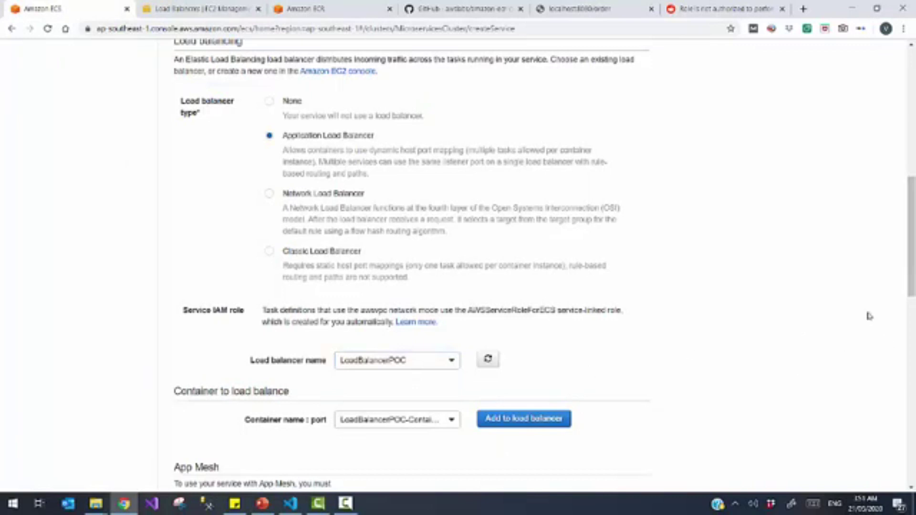
Step: Add the LoadBalancerPOC-Container container on port 8080 to the load balancer
left_click_drag(912, 272, 906, 319)
left_click(450, 252)
left_click(450, 251)
mouse_move(910, 273)
left_mouse_down()
mouse_move(911, 400)
mouse_move(899, 282)
left_mouse_up()
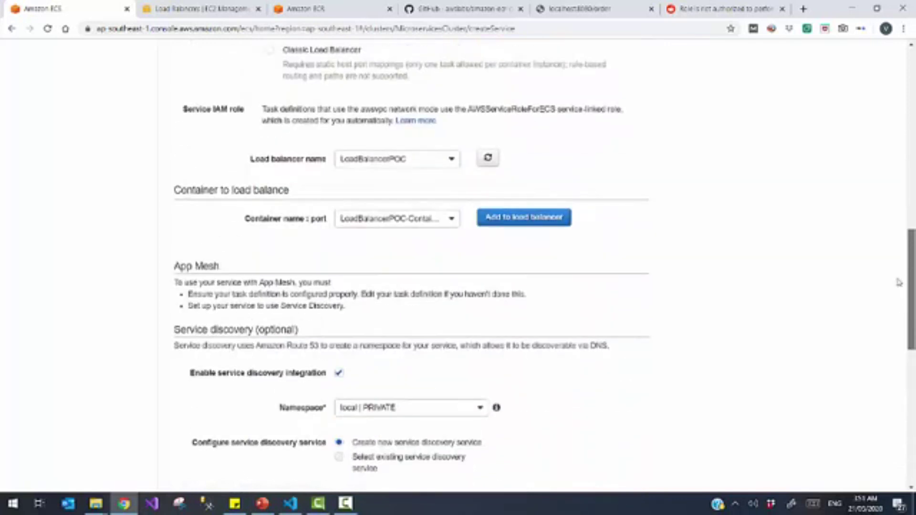
scroll(542, 205, "down", 1)
left_click(541, 201)
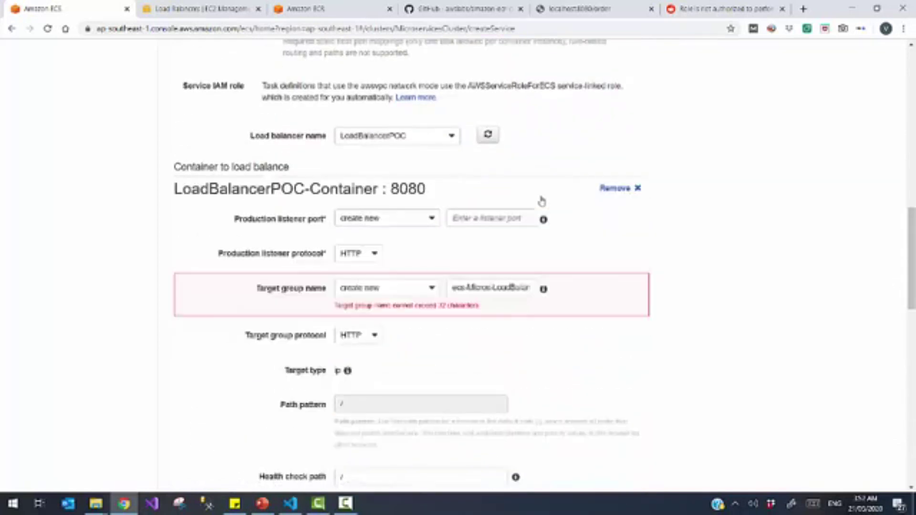
Step: Rename the container's new target group as LoadbalancerTargetGroup
left_click(461, 288)
key("BackSpace")
key("BackSpace")
key("BackSpace")
key("BackSpace")
key("BackSpace")
key("BackSpace")
key("BackSpace")
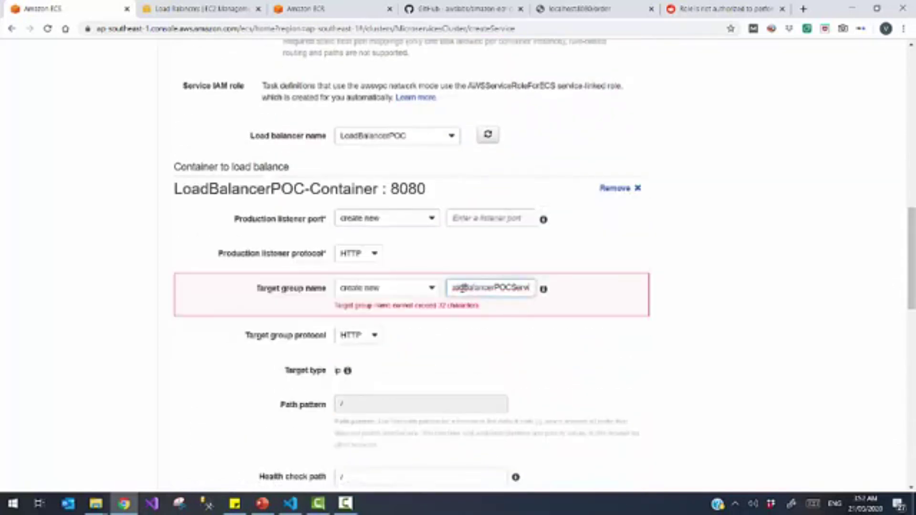
key("Home")
key("ctrl+a")
type("LoadBalancer")
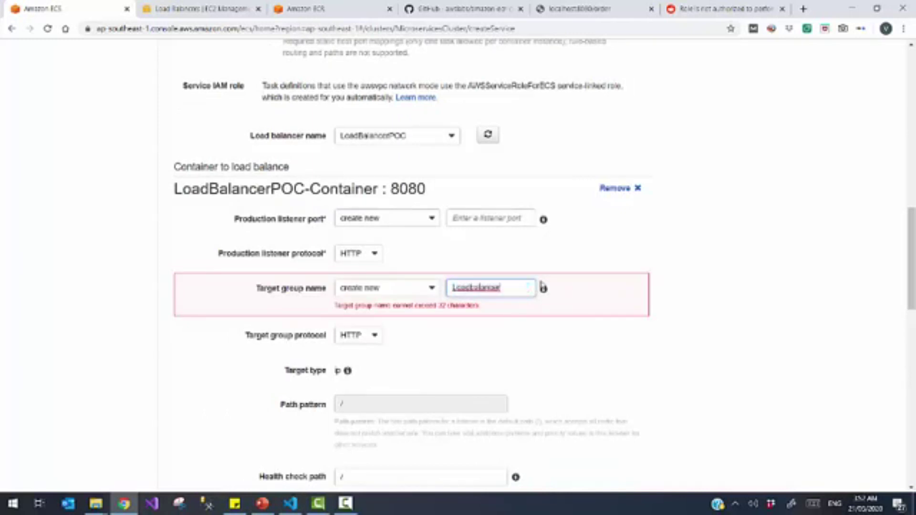
type("TargetGroup")
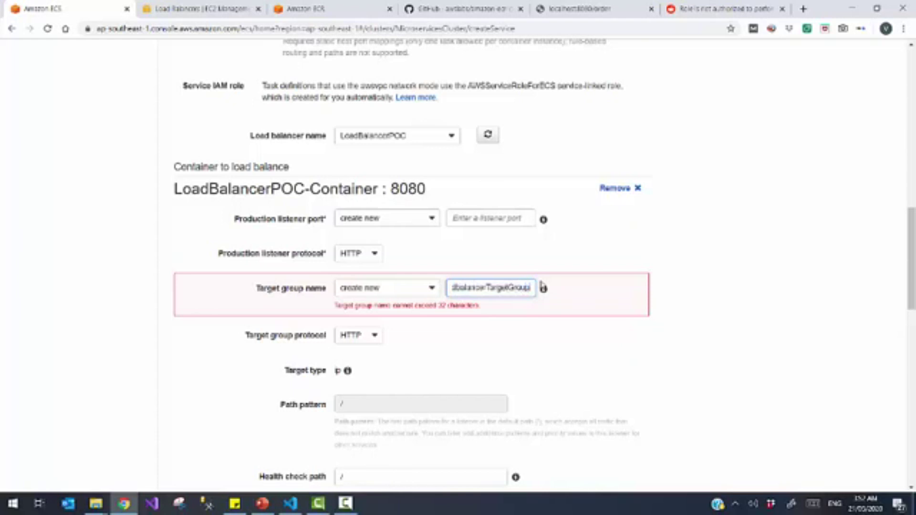
Step: Set the container's production listener port to the existing 80:HTTP listener
left_click(431, 223)
left_click(431, 225)
left_click(430, 227)
left_click(410, 249)
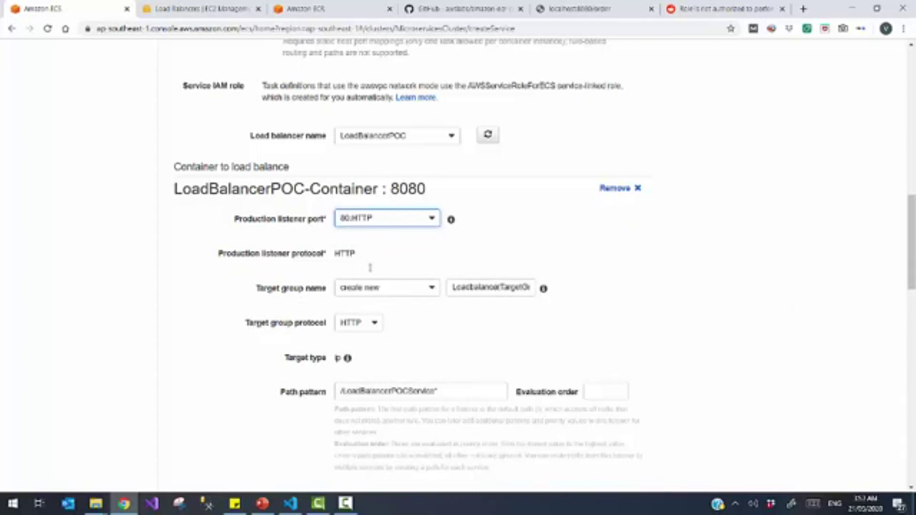
Step: Open the service's security group settings and name the new security group LoadBalancerService-SG
mouse_move(913, 244)
left_mouse_down()
mouse_move(914, 307)
mouse_move(913, 143)
mouse_move(880, 78)
left_mouse_up()
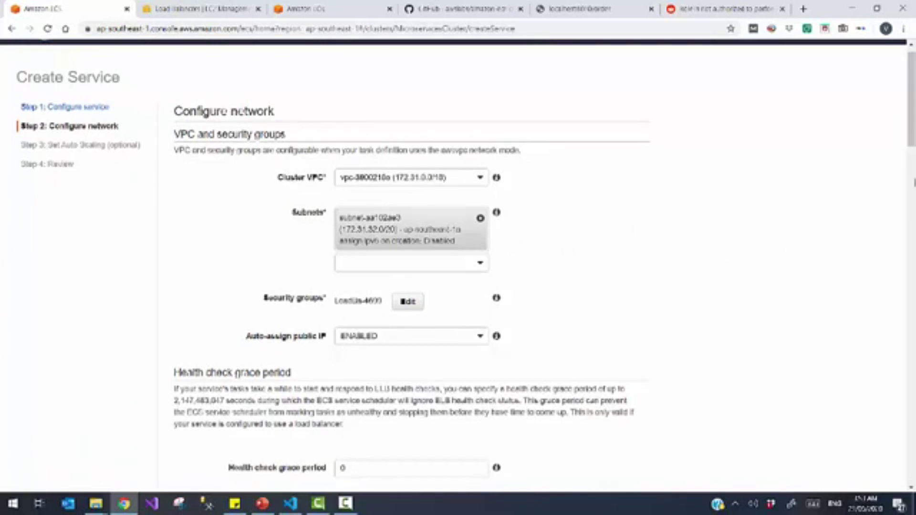
mouse_move(911, 139)
left_mouse_down()
mouse_move(907, 436)
mouse_move(895, 371)
mouse_move(913, 446)
mouse_move(909, 194)
mouse_move(898, 152)
mouse_move(911, 159)
mouse_move(910, 121)
left_mouse_up()
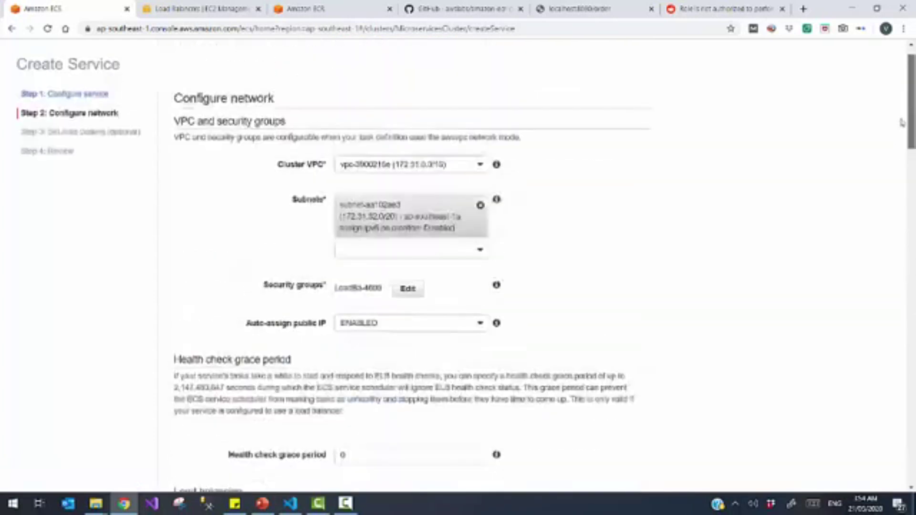
left_click(408, 295)
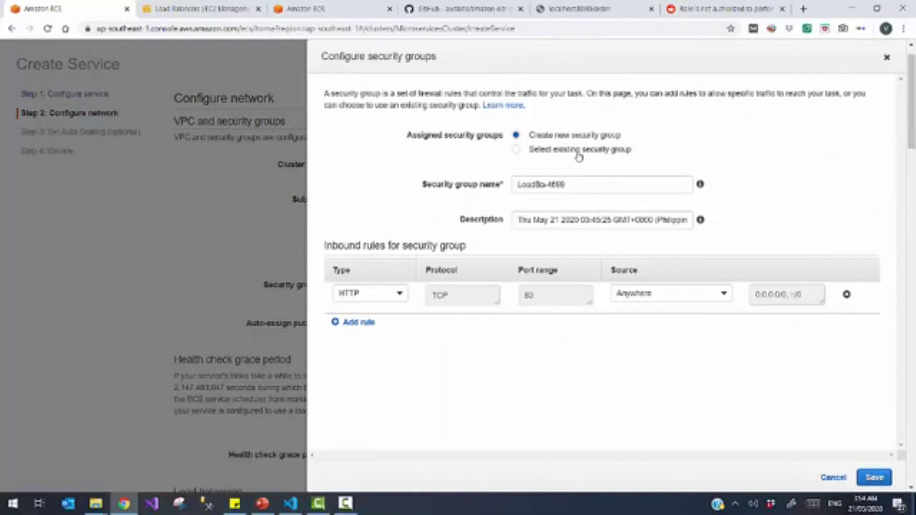
left_click_drag(580, 186, 367, 201)
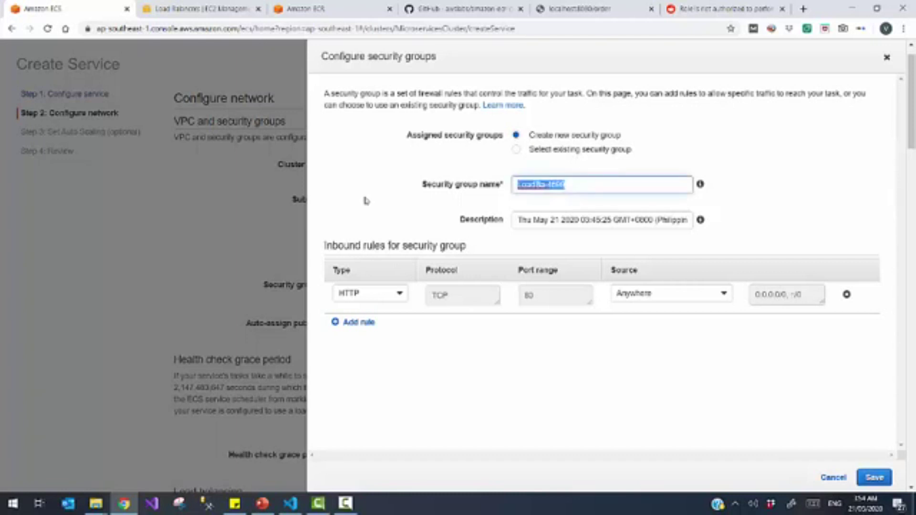
type("LoadBalancerServ")
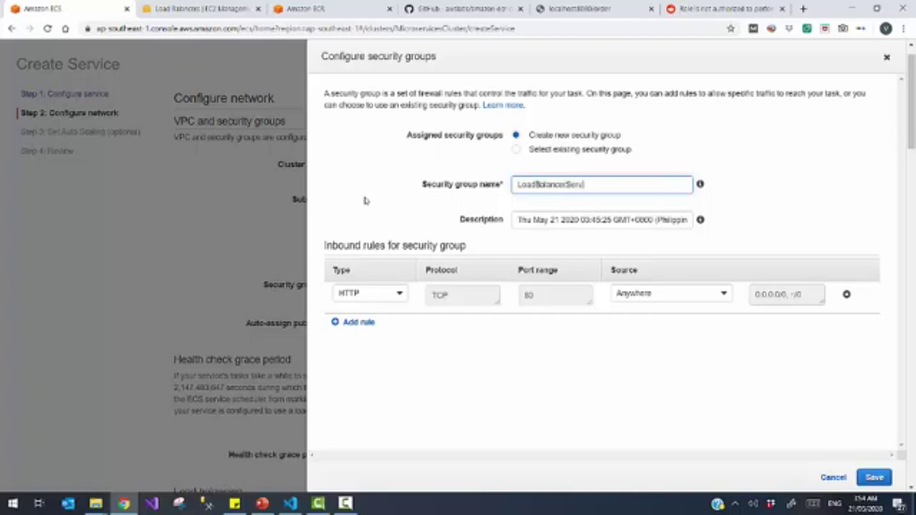
type("ice-Se")
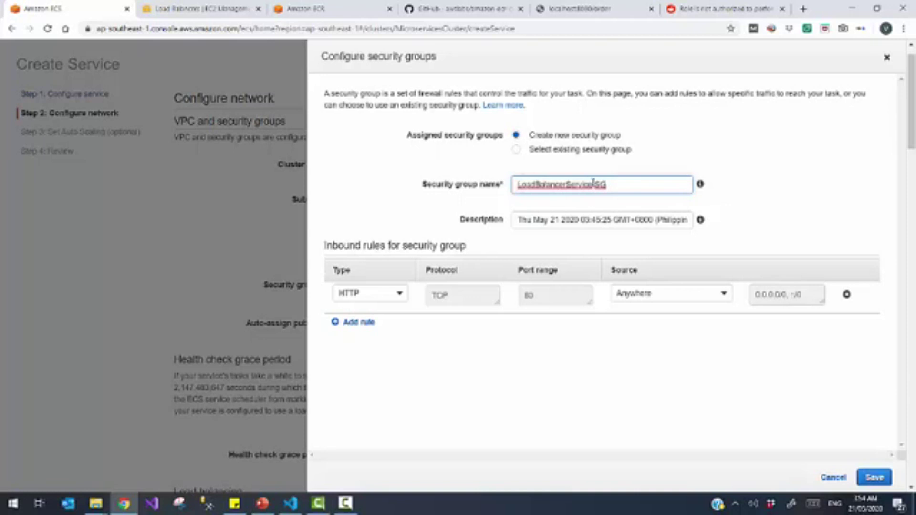
Step: Copy the security group name into its description as LoadBalancerService-SG
left_click_drag(620, 187, 426, 213)
key("ctrl+c")
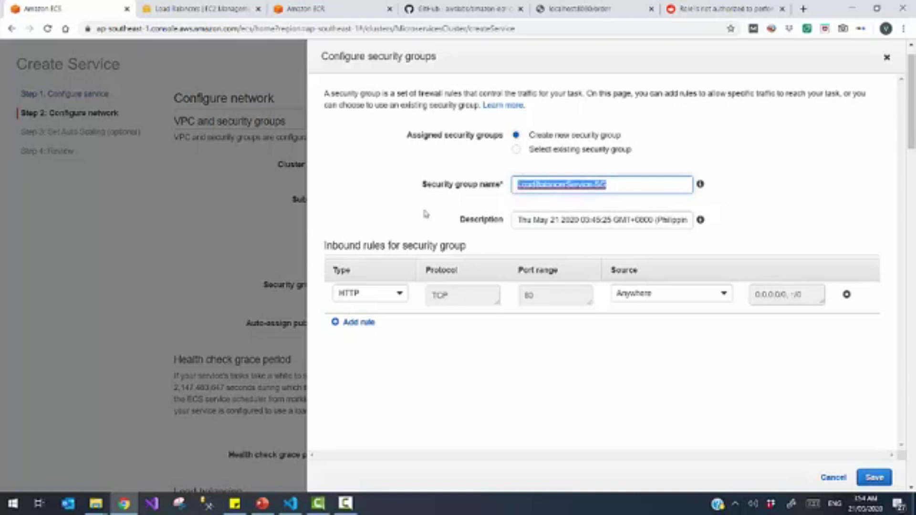
left_click(517, 222)
key("ctrl+a")
key("ctrl+v")
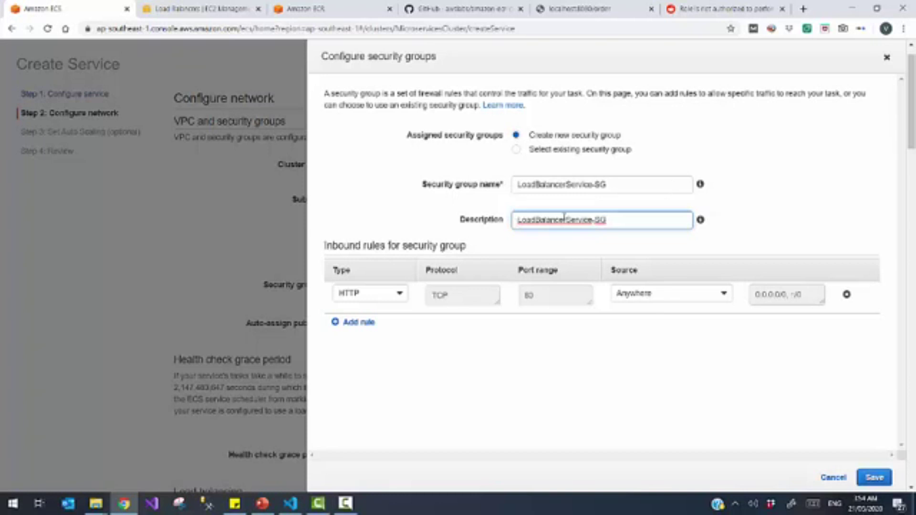
Step: Try adding a second inbound rule that allows all traffic from a source group
left_click(358, 323)
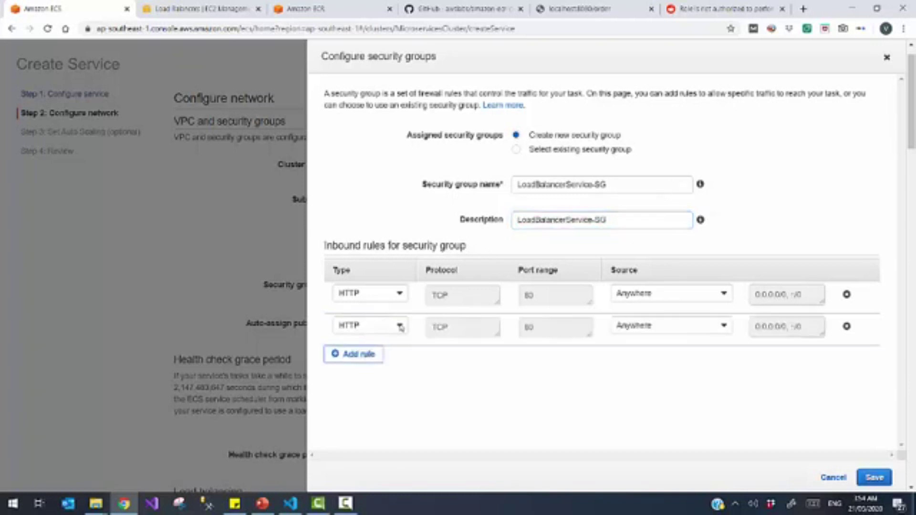
left_click(399, 326)
left_click(401, 326)
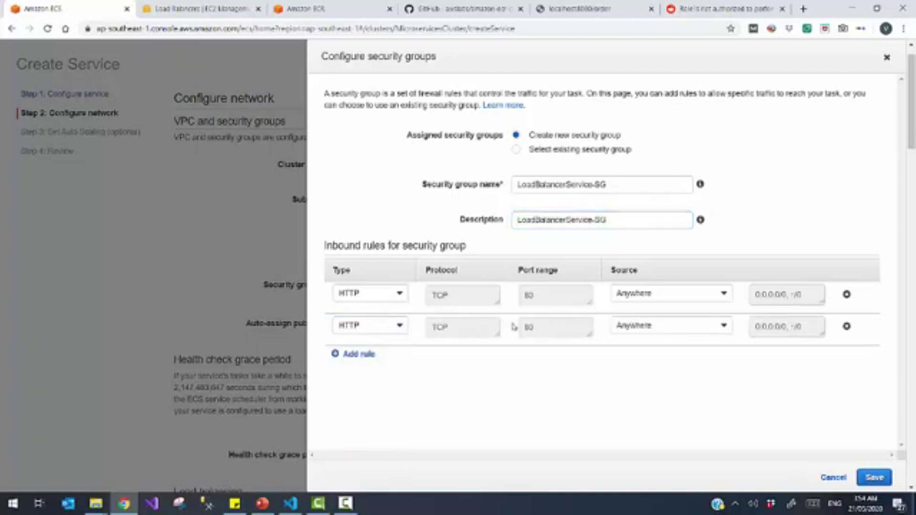
left_click(662, 325)
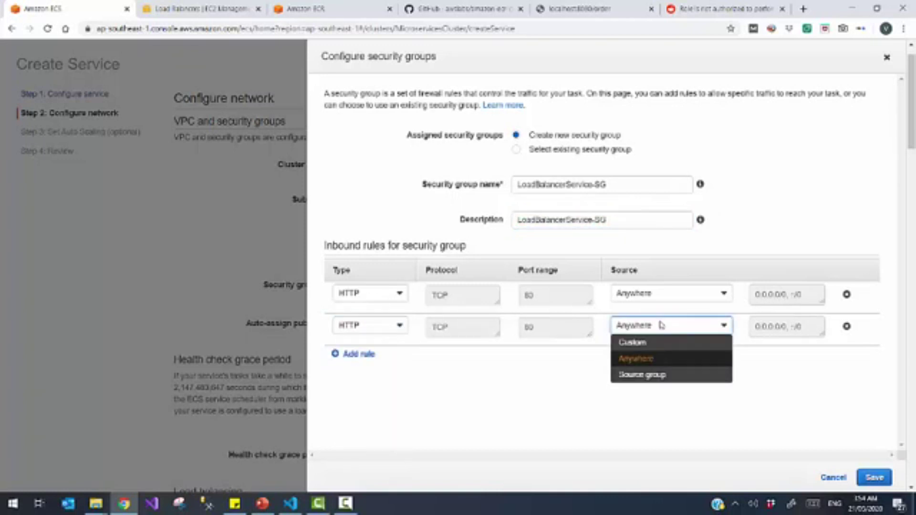
left_click(650, 374)
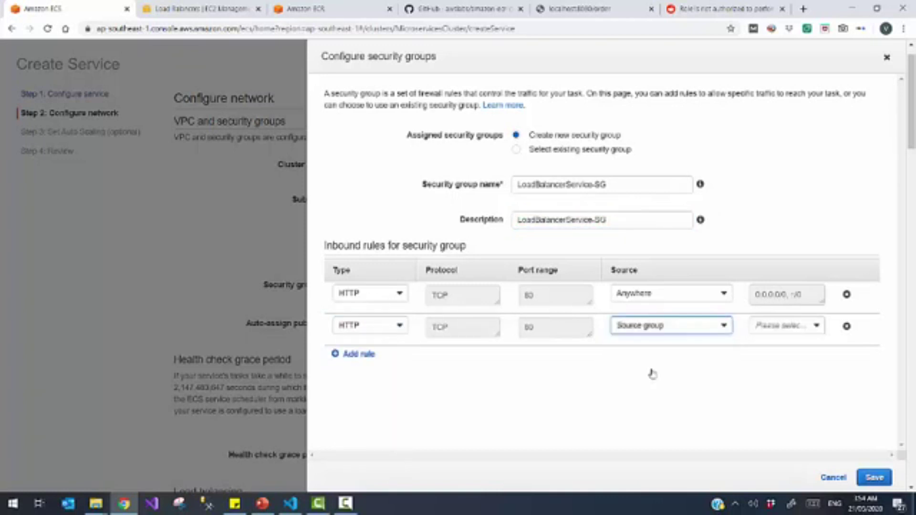
left_click(391, 327)
mouse_move(407, 391)
left_mouse_down()
mouse_move(406, 438)
mouse_move(401, 360)
mouse_move(391, 382)
left_mouse_up()
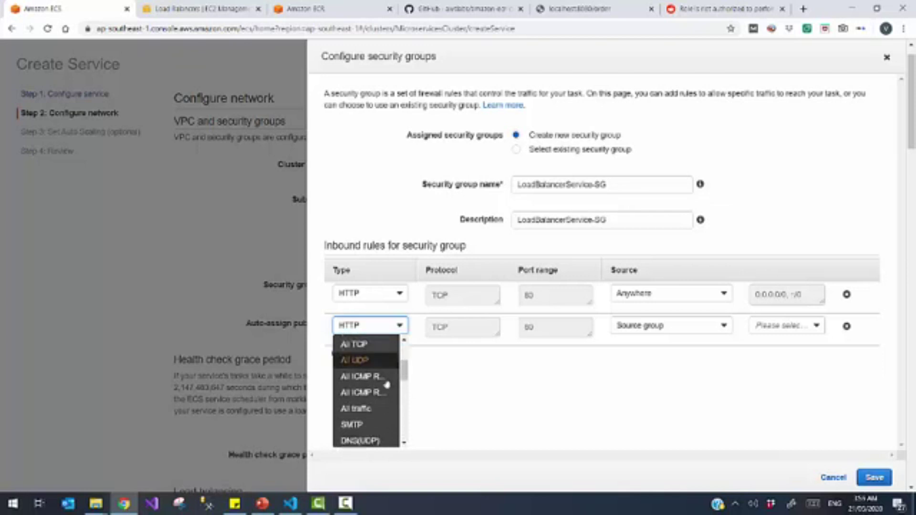
left_click(372, 409)
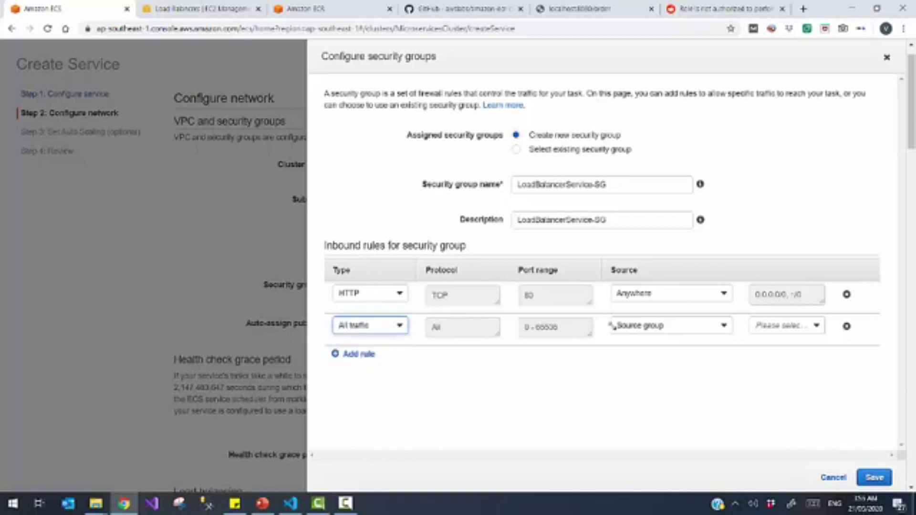
Step: Look up LoadBalancerPOC's security group on the EC2 load balancers page as the source group for the all-traffic rule
left_click(725, 326)
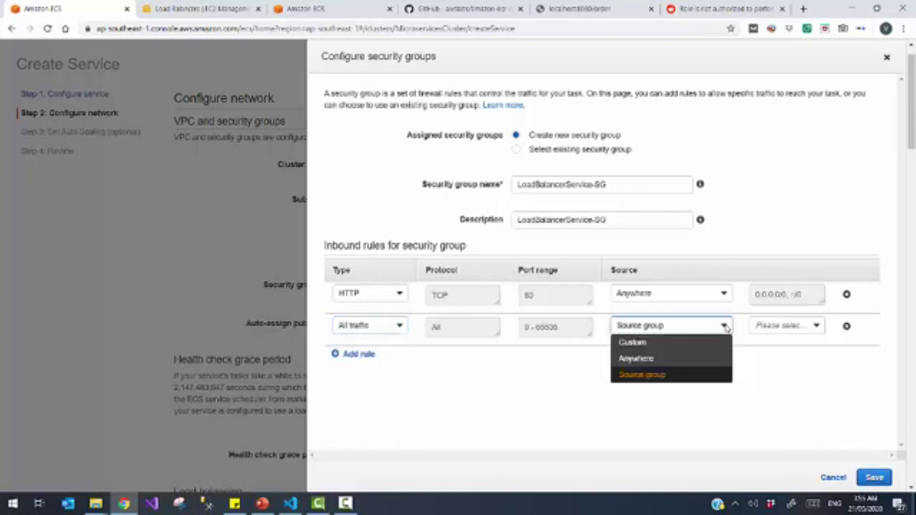
left_click(726, 327)
left_click(816, 326)
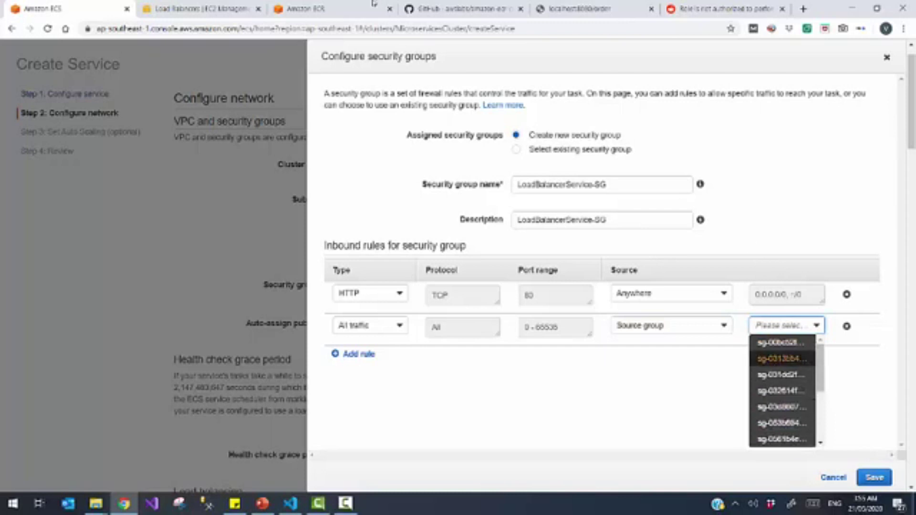
left_click(174, 9)
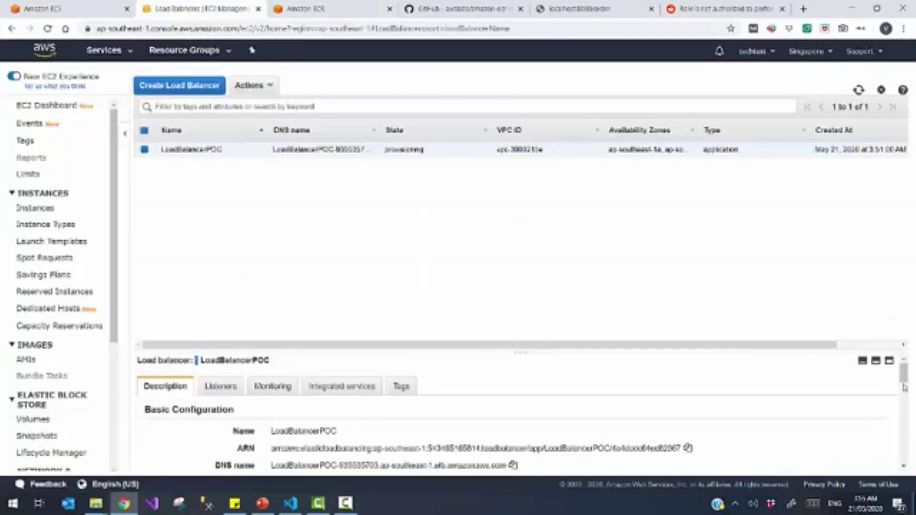
left_click_drag(904, 377, 913, 432)
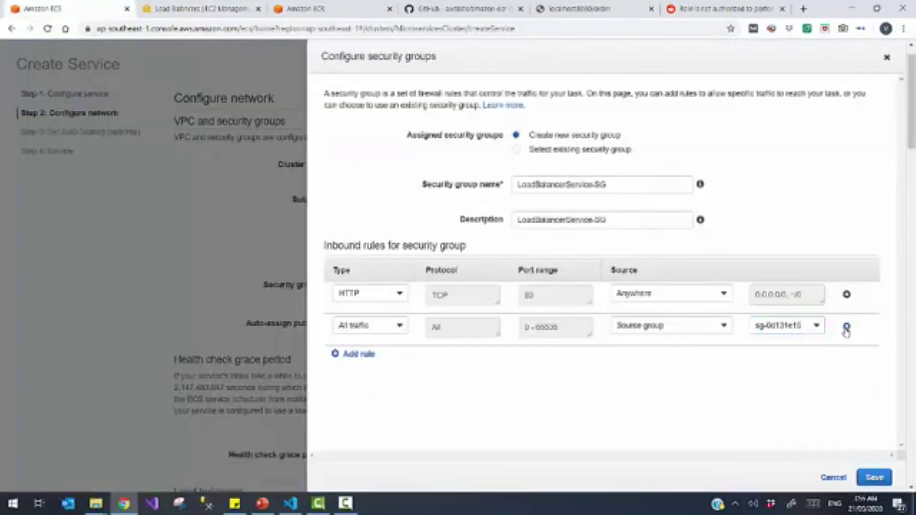
Step: Remove the all-traffic inbound rule and save the security group with its HTTP rule only
left_click(845, 327)
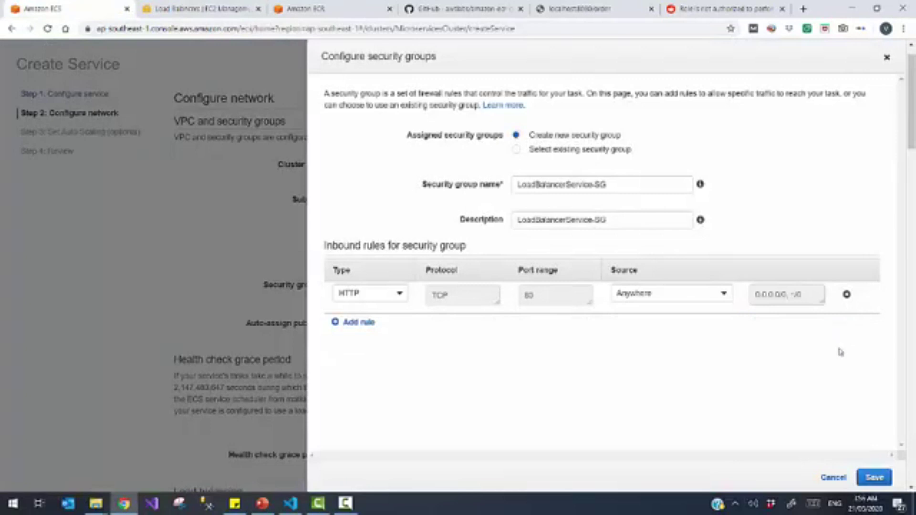
left_click(873, 477)
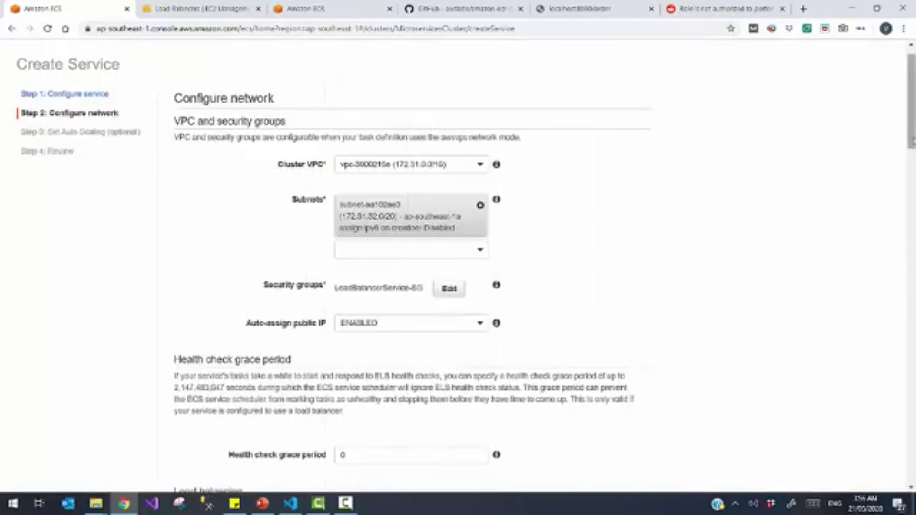
Step: Accept the remaining load balancer and service discovery settings and continue to the auto scaling step
scroll(466, 265, "down", 1)
scroll(466, 266, "down", 10)
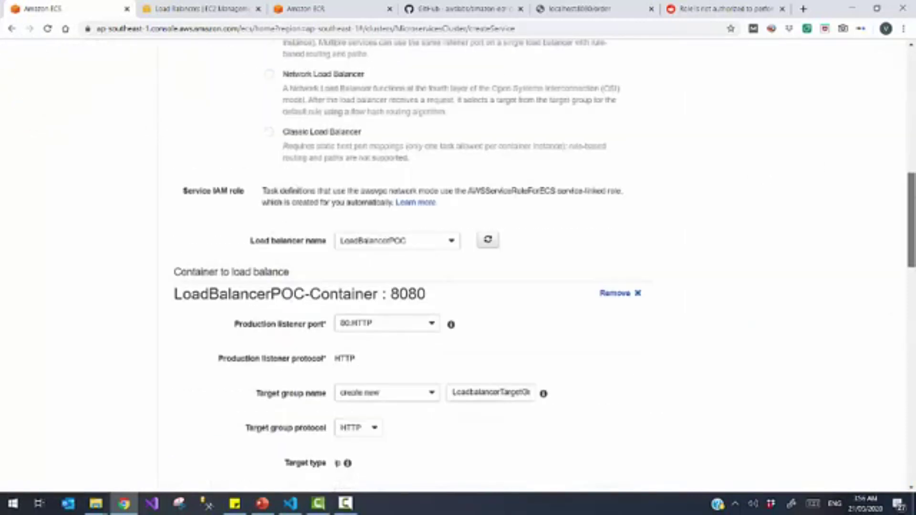
scroll(465, 265, "down", 3)
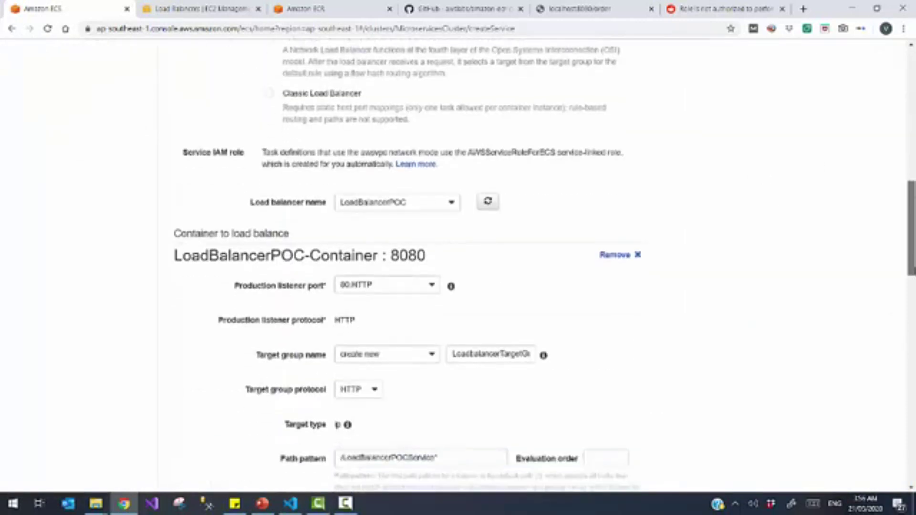
scroll(465, 265, "down", 20)
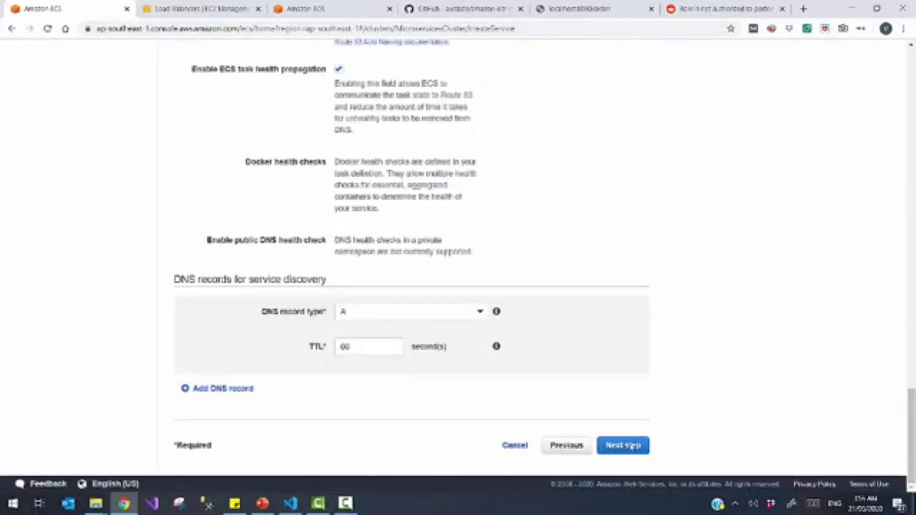
left_click(614, 446)
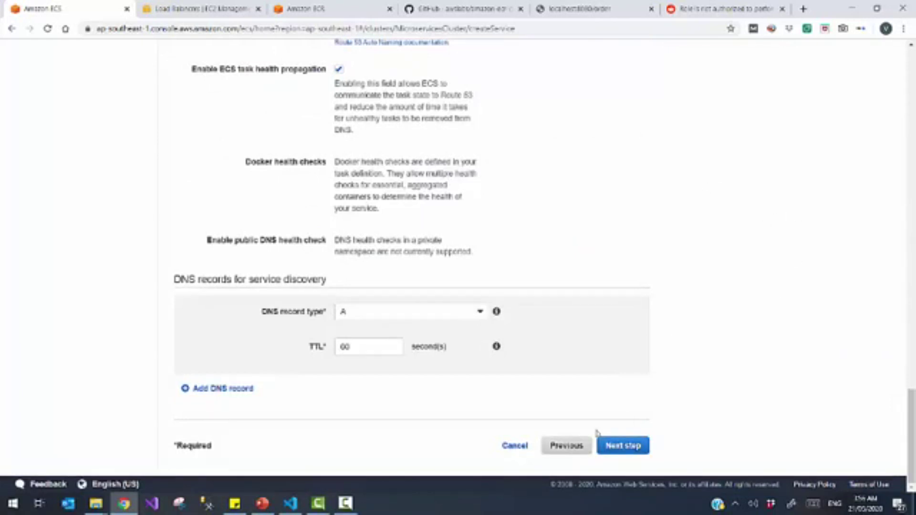
left_click(628, 450)
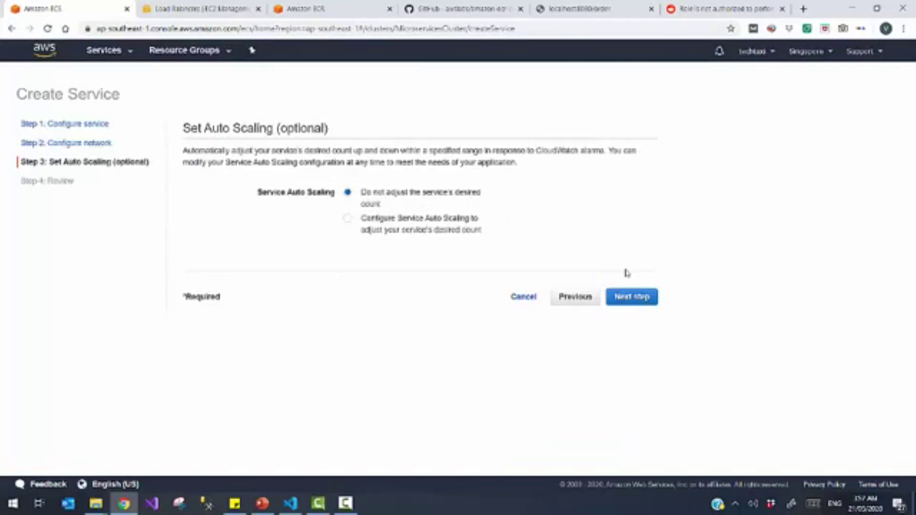
Step: Leave the service's desired count without auto scaling and create the LoadBalancerPOCService service
left_click(630, 299)
scroll(706, 262, "down", 2)
scroll(718, 435, "down", 8)
left_click(623, 446)
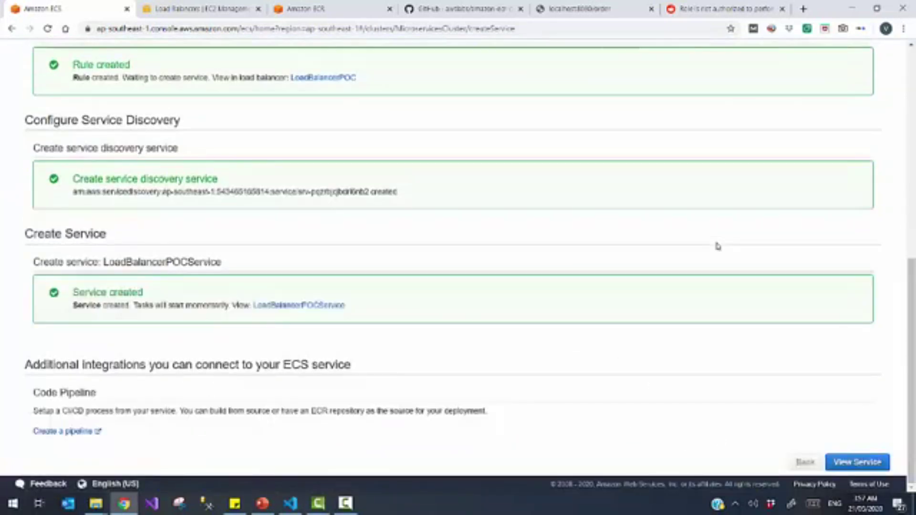
Step: View the new service, refresh its running tasks, and reload the EC2 load balancers page
left_click(865, 466)
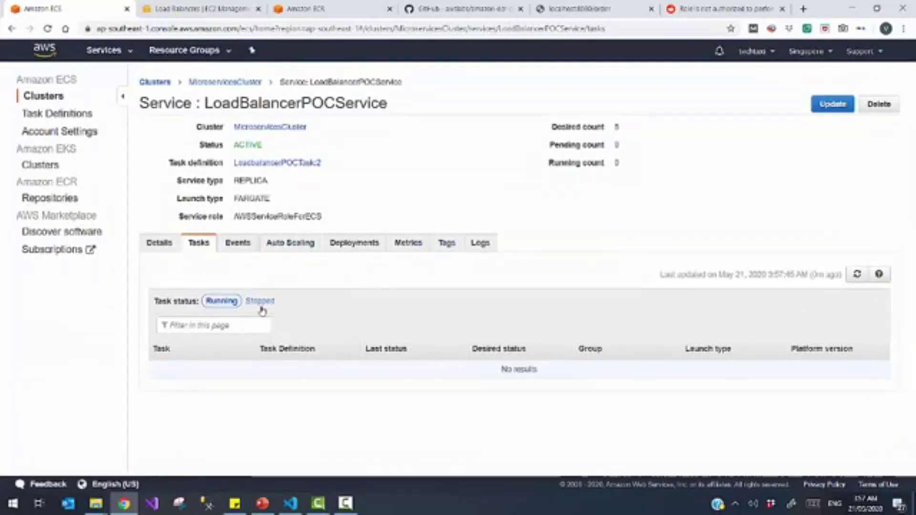
left_click(857, 274)
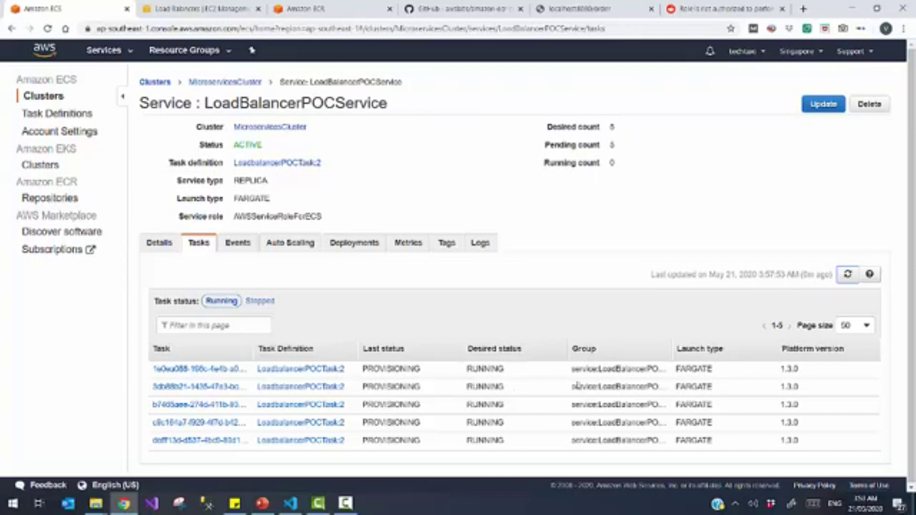
left_click(203, 8)
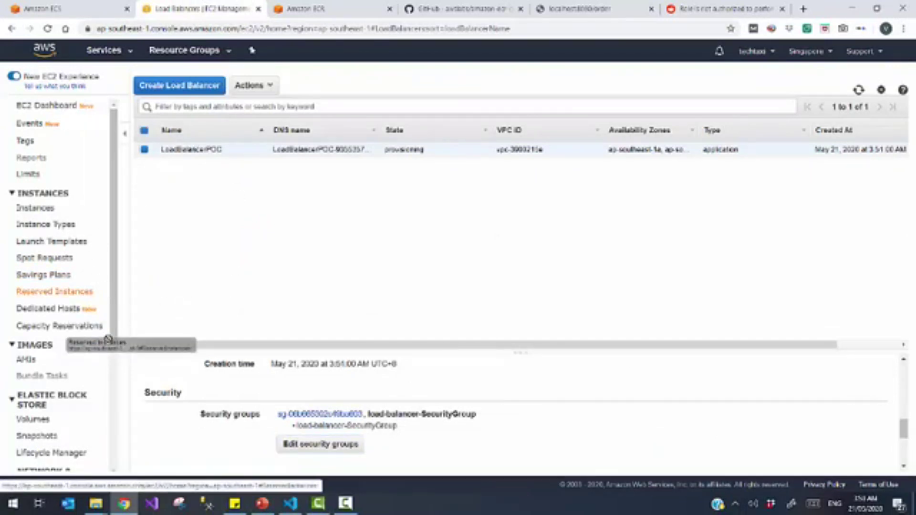
left_click(48, 29)
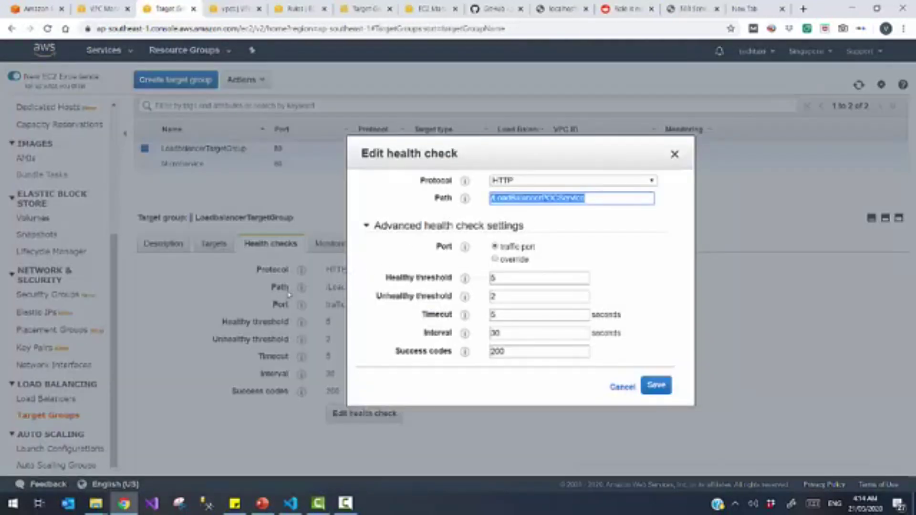
Step: Close the health check editor without saving and examine the registered targets and availability zones of LoadbalancerTargetGroup
left_click(382, 250)
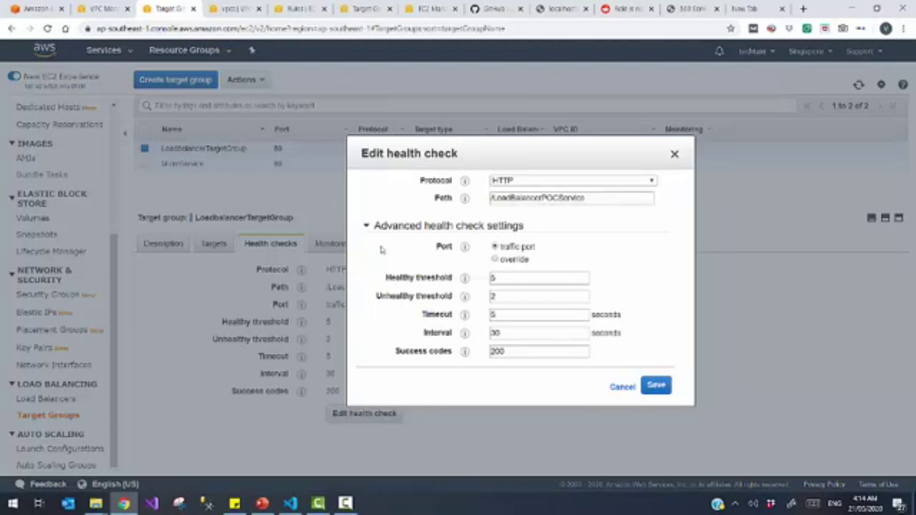
left_click(675, 154)
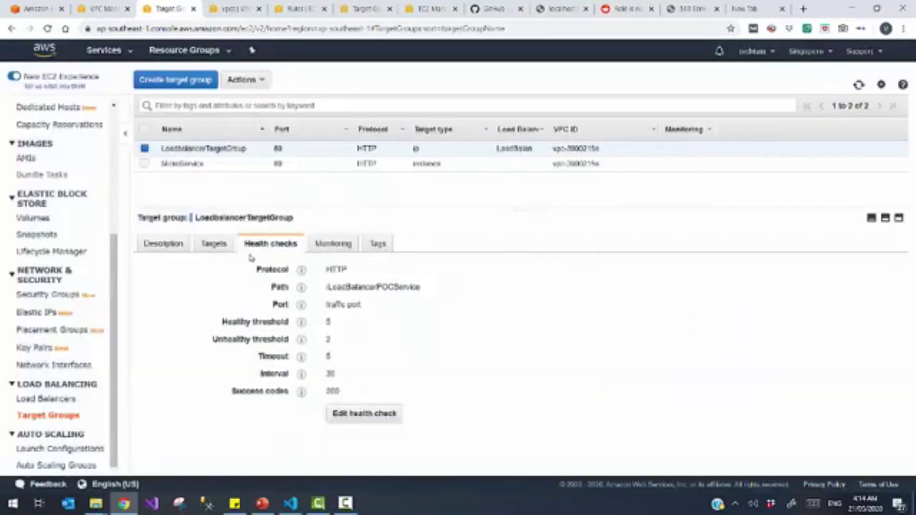
left_click(57, 417)
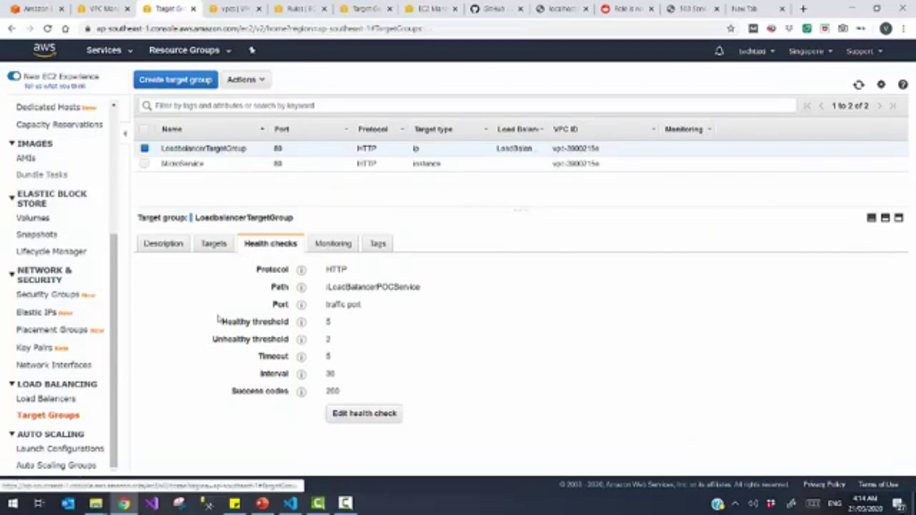
left_click(226, 250)
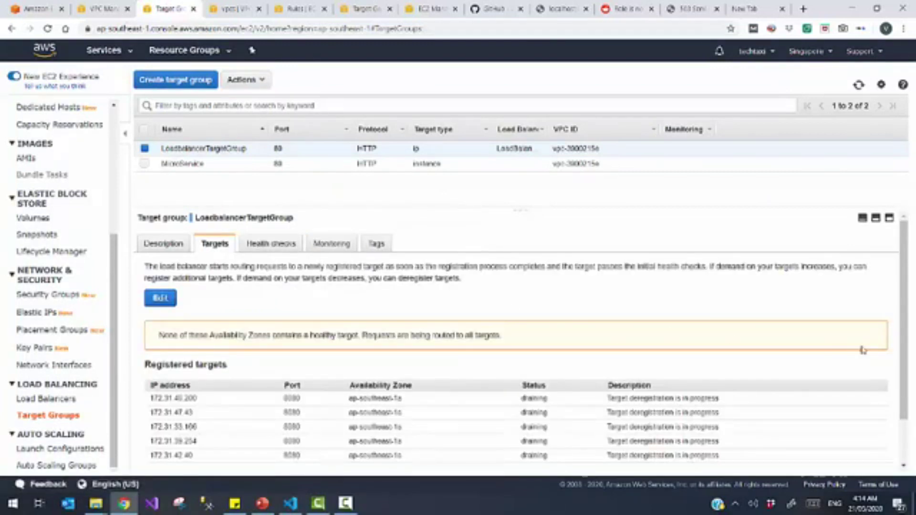
left_click_drag(902, 293, 903, 335)
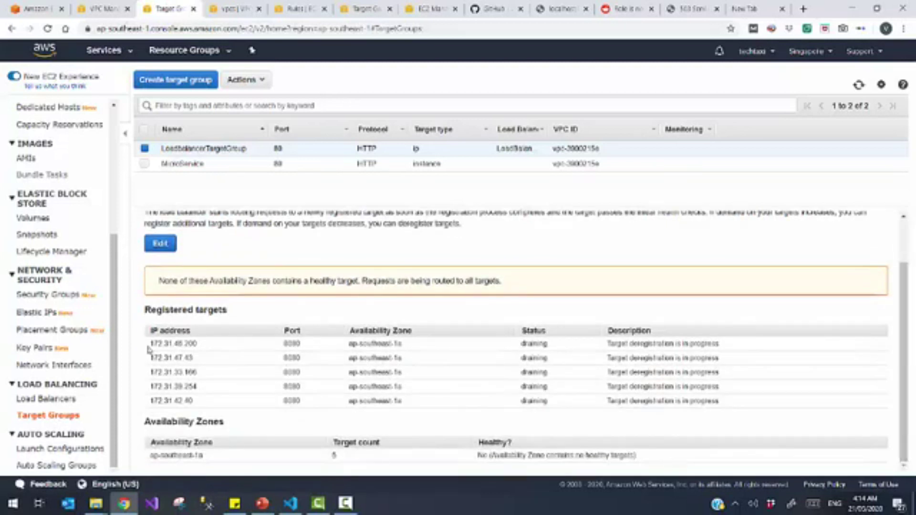
Step: Examine the addresses, statuses and descriptions of the targets registered in LoadbalancerTargetGroup
left_click_drag(149, 344, 257, 402)
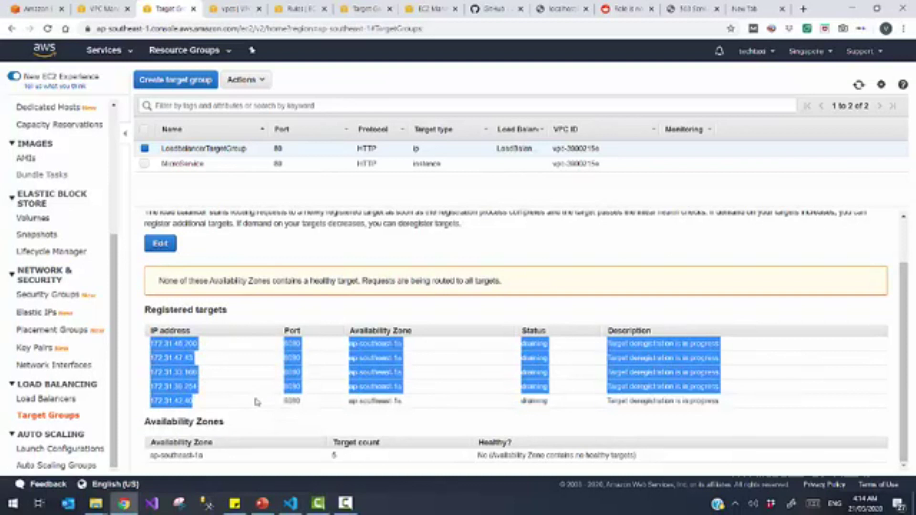
double_click(532, 344)
double_click(535, 358)
double_click(534, 372)
double_click(536, 386)
double_click(534, 401)
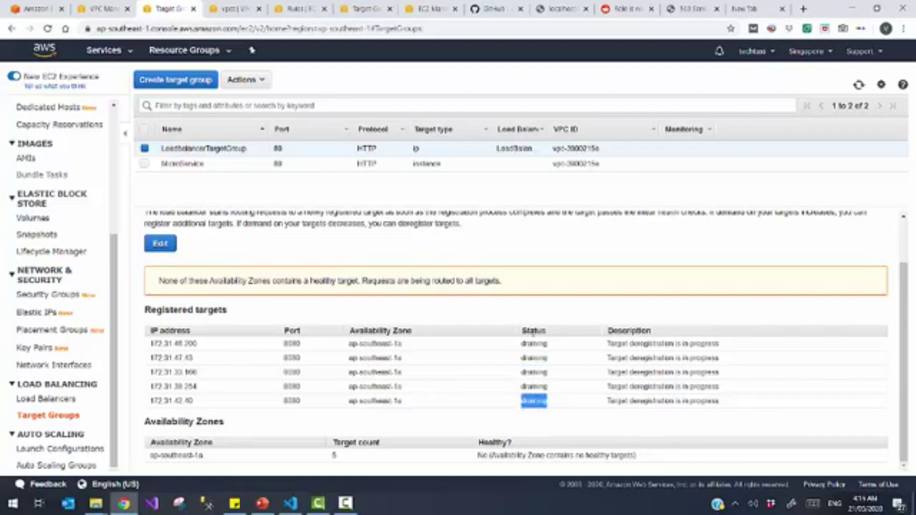
double_click(533, 344)
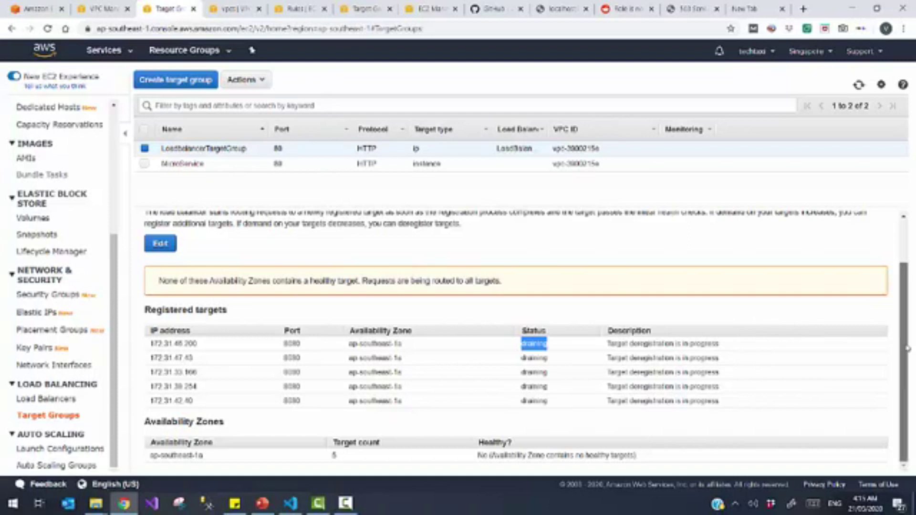
scroll(906, 239, "up", 2)
scroll(907, 238, "down", 2)
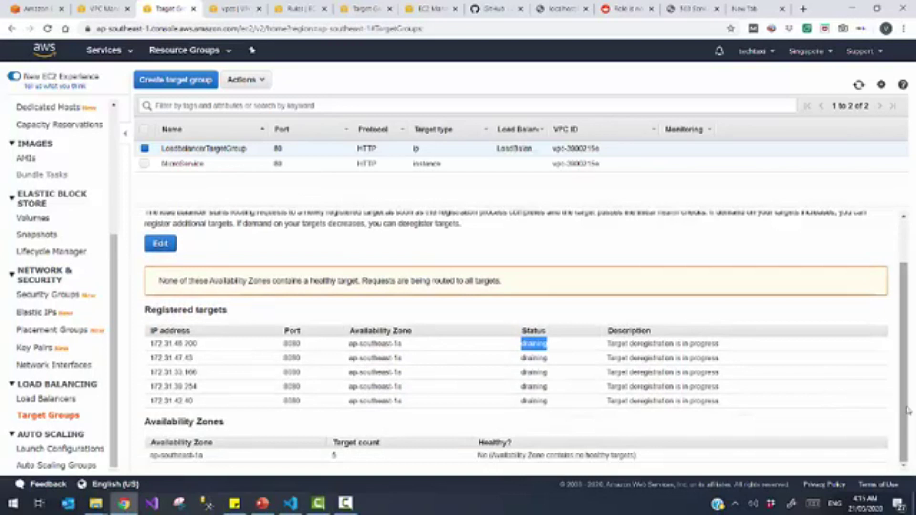
Step: Set the health check path of LoadbalancerTargetGroup to / and save the change
scroll(796, 333, "up", 1)
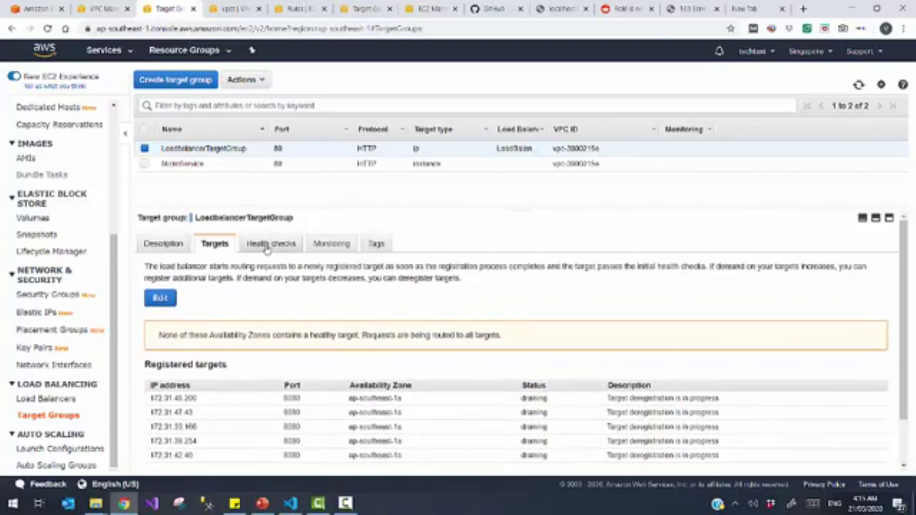
left_click(270, 243)
left_click(381, 413)
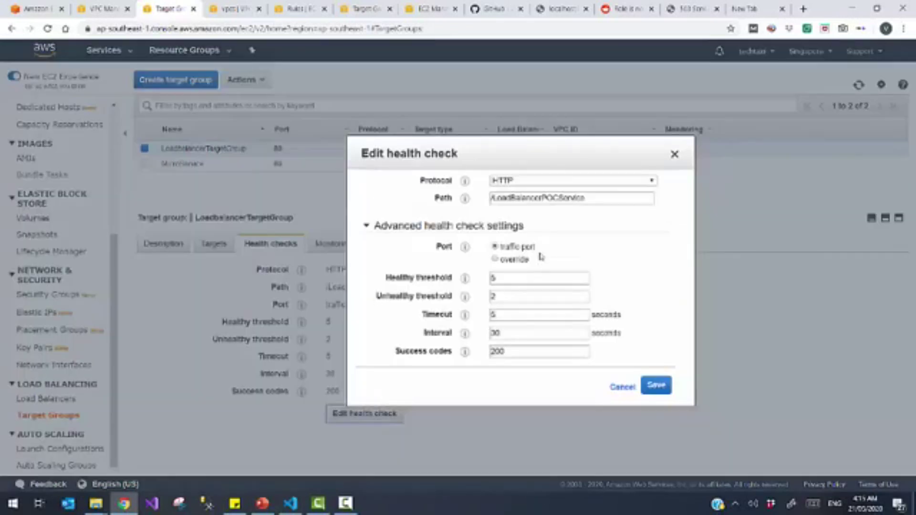
left_click_drag(493, 199, 541, 198)
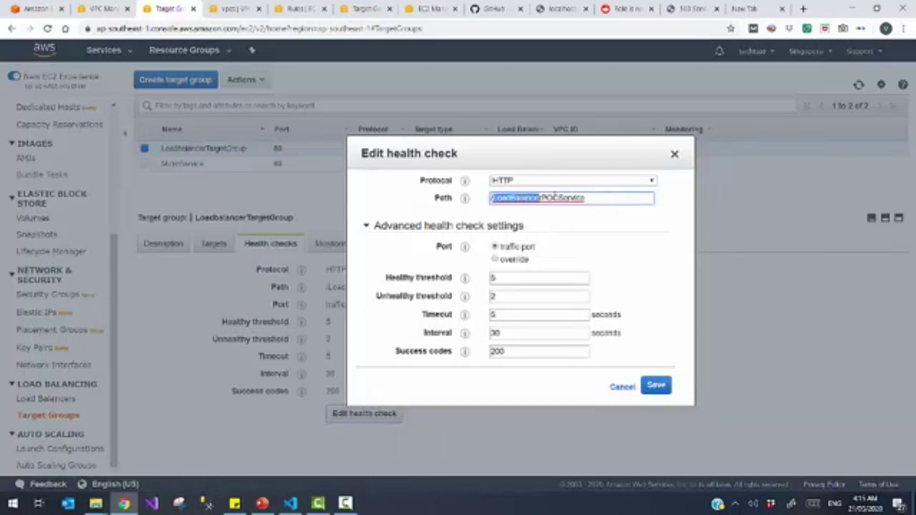
left_click_drag(622, 197, 436, 206)
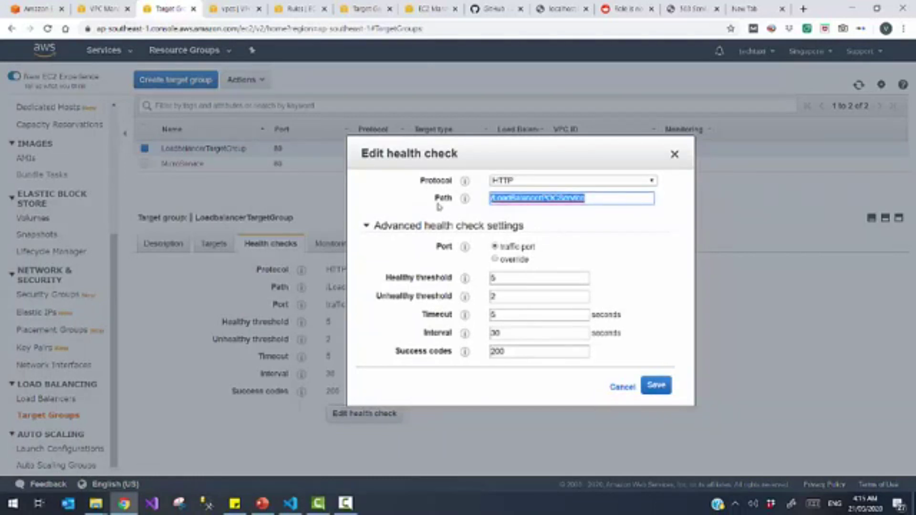
type("/")
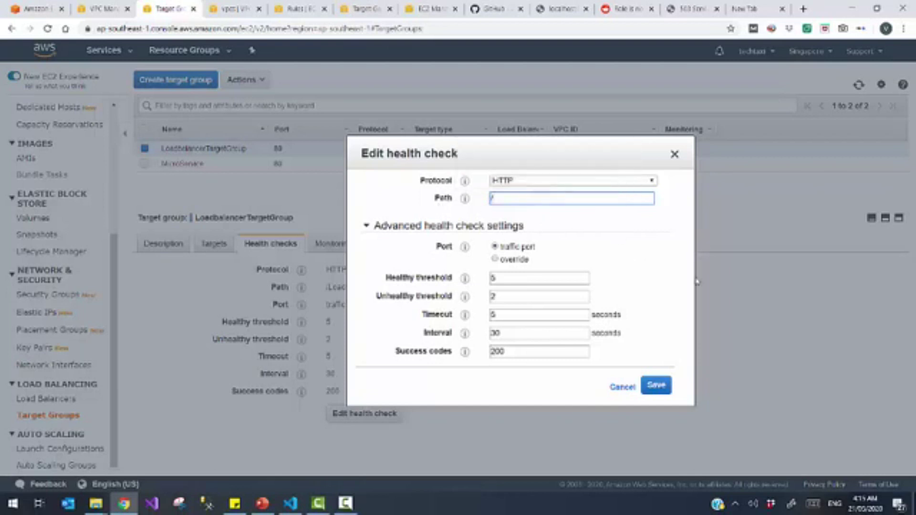
left_click(645, 389)
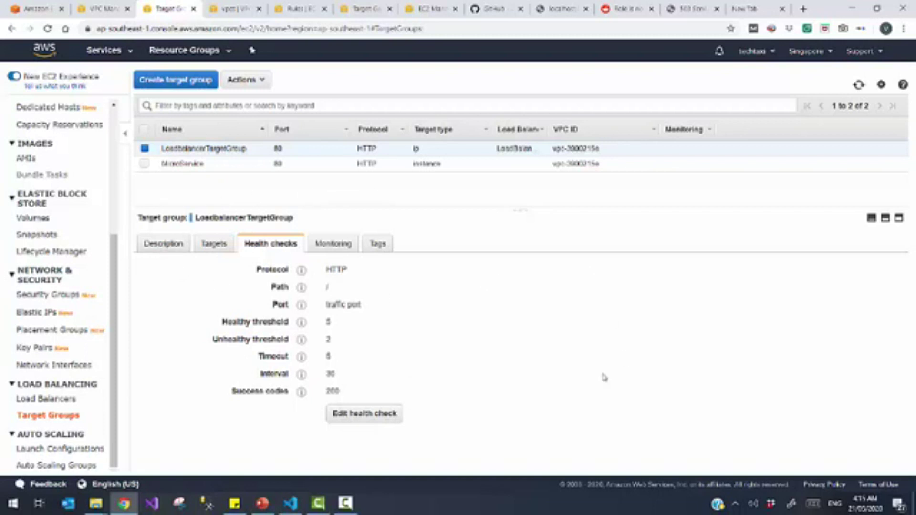
Step: Refresh the registered targets of LoadbalancerTargetGroup and check their health statuses and the availability zone's health
left_click(214, 248)
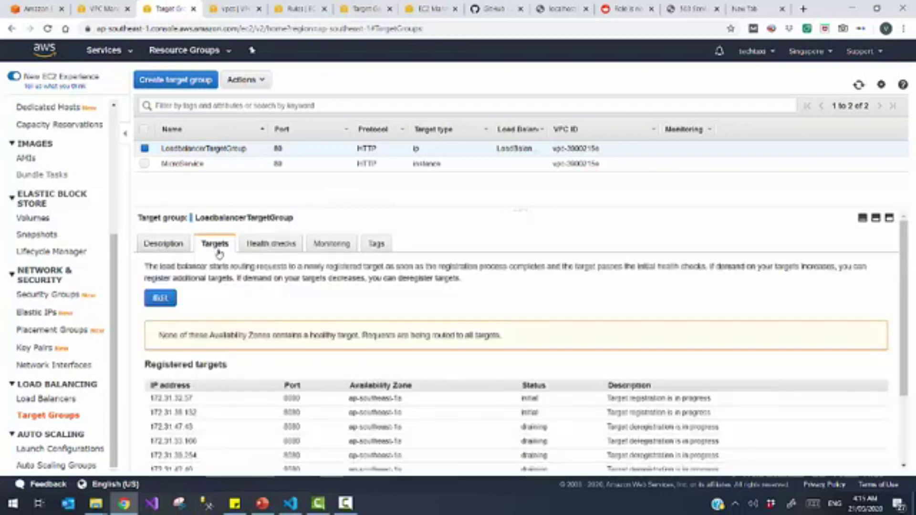
scroll(902, 343, "down", 2)
scroll(913, 298, "up", 3)
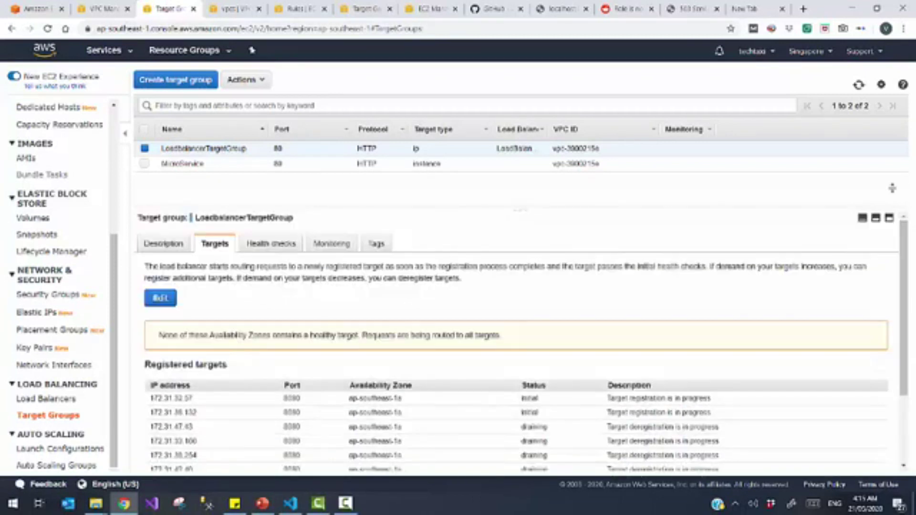
left_click(859, 85)
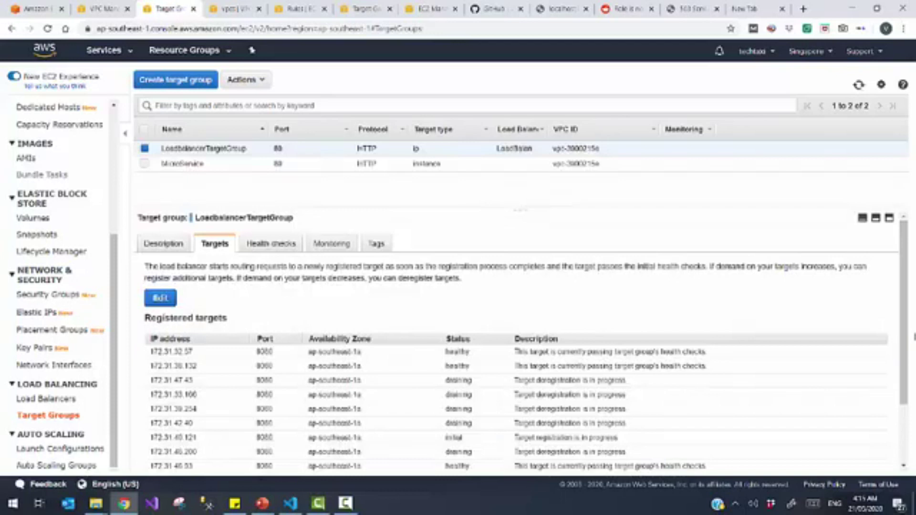
scroll(909, 341, "down", 2)
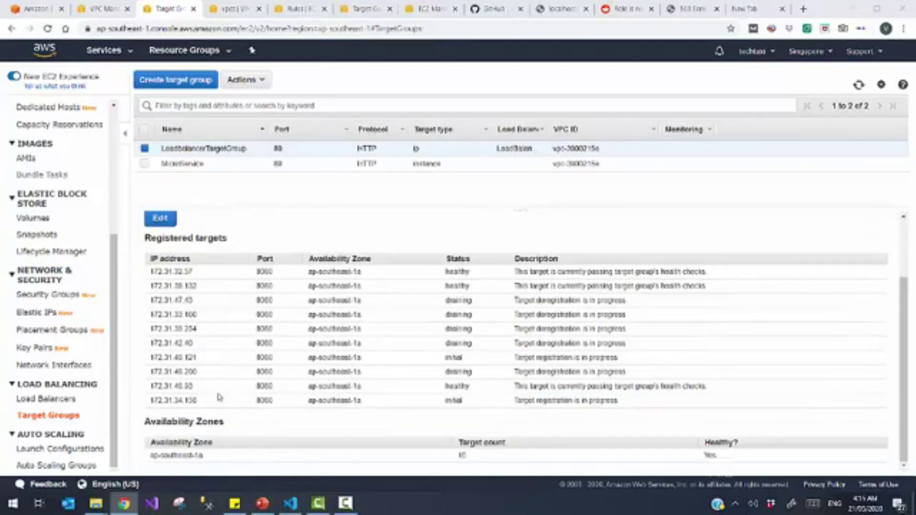
double_click(457, 386)
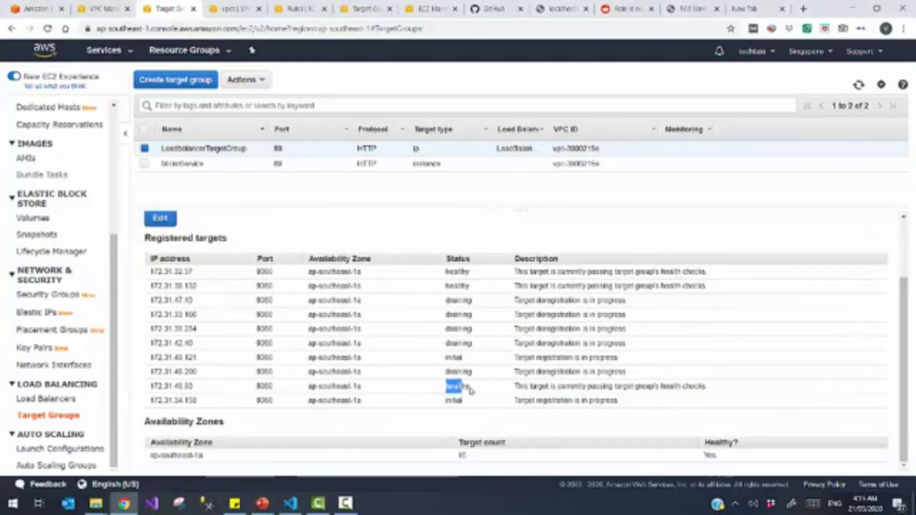
left_click(859, 86)
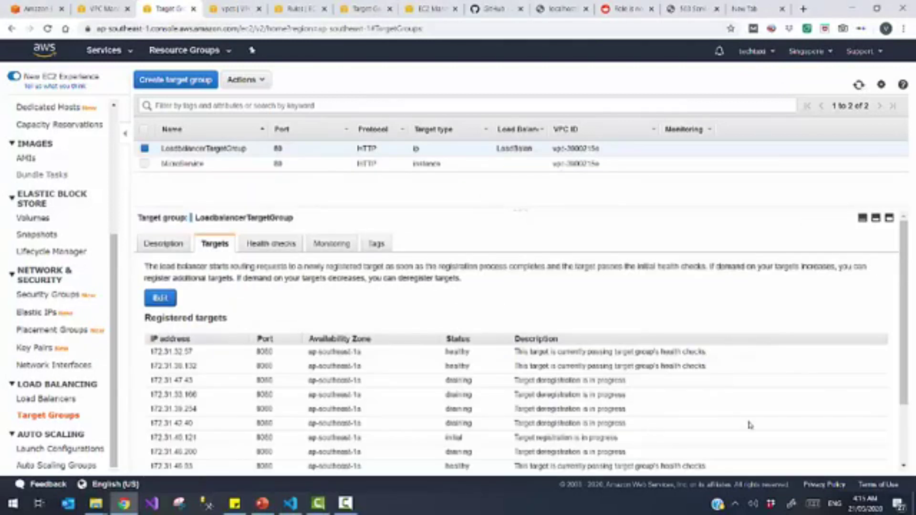
scroll(908, 370, "down", 2)
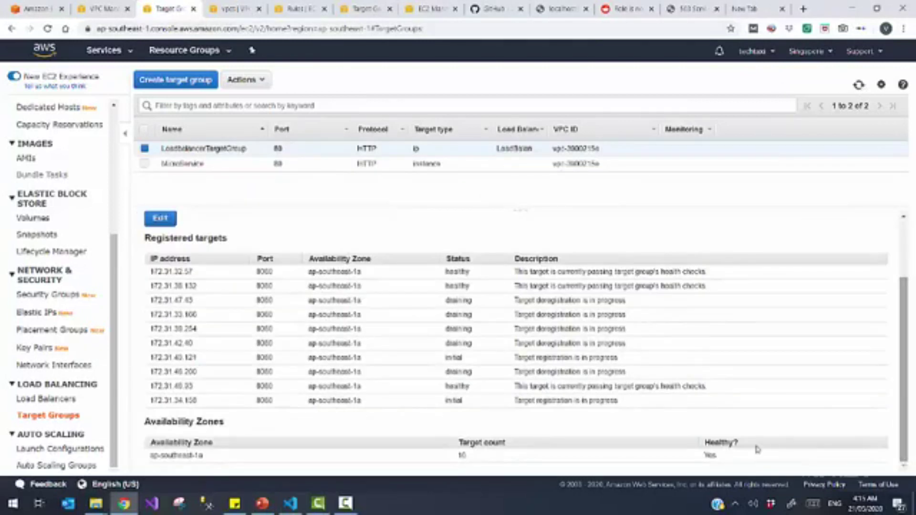
Step: Review the HTTP:80 listener of LoadBalancerPOC and its rules, and open the target group it forwards to
left_click(61, 400)
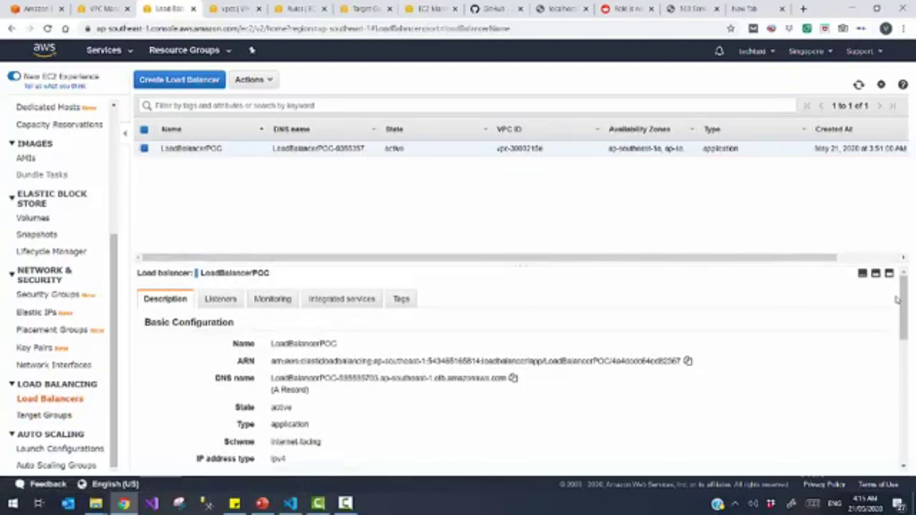
left_click_drag(905, 308, 896, 286)
left_click(225, 301)
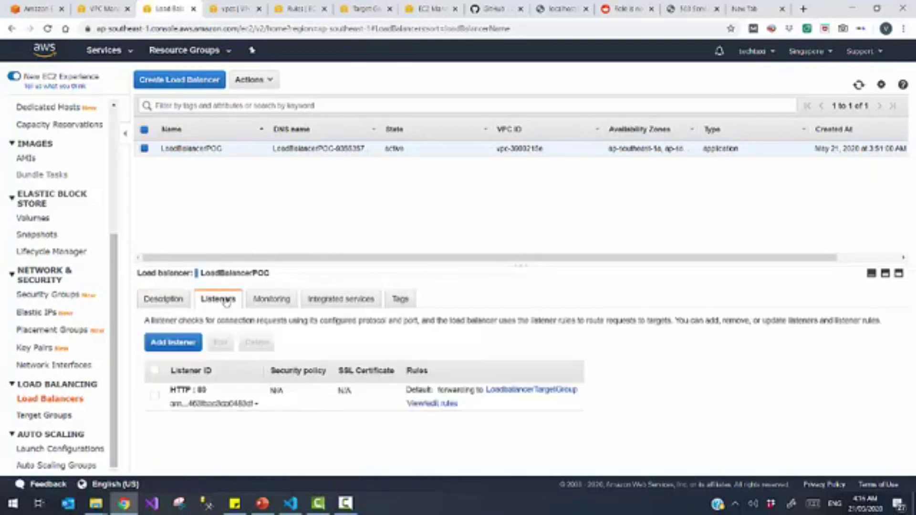
left_click(451, 405)
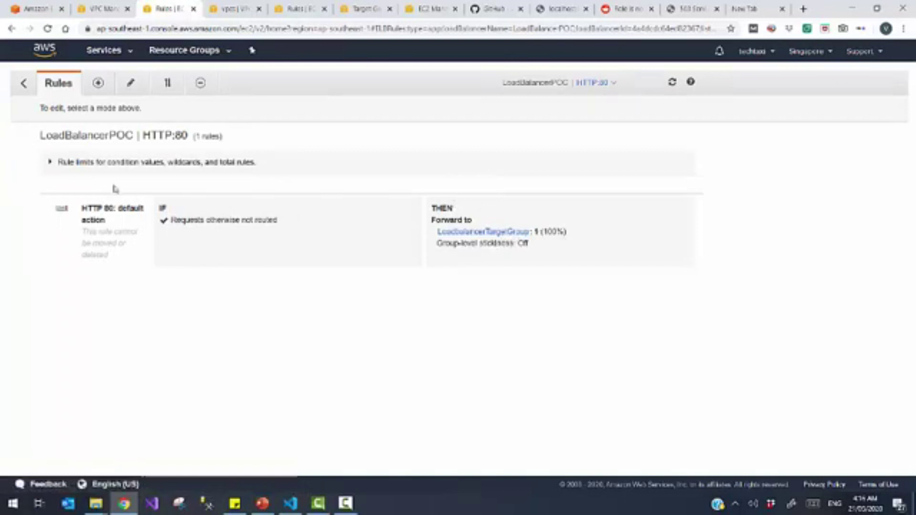
left_click(23, 83)
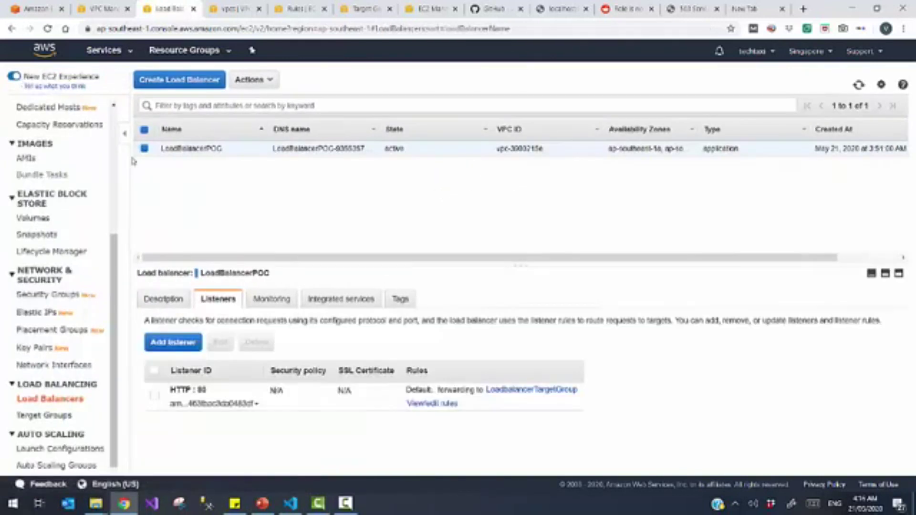
left_click(501, 392)
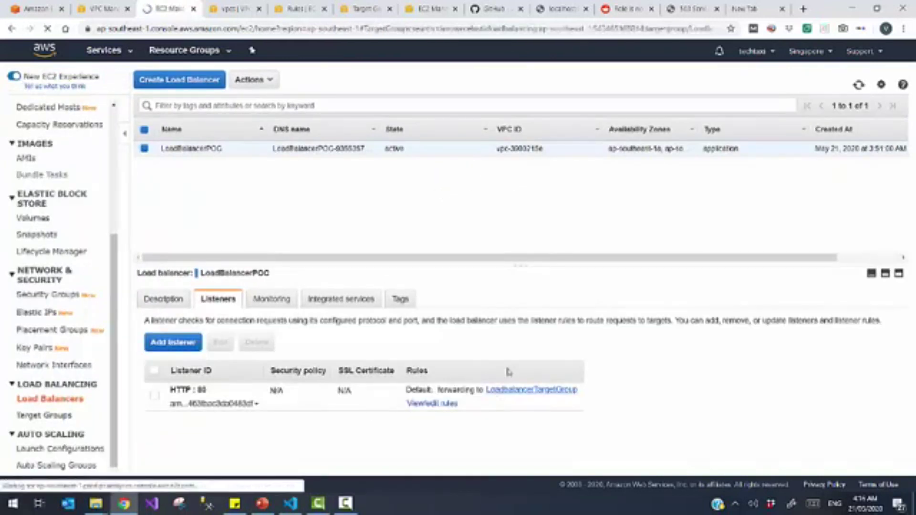
Step: Check the target group and container port in the ECS service details, and view the target group and LoadBalancerService-SG pages
left_click(37, 8)
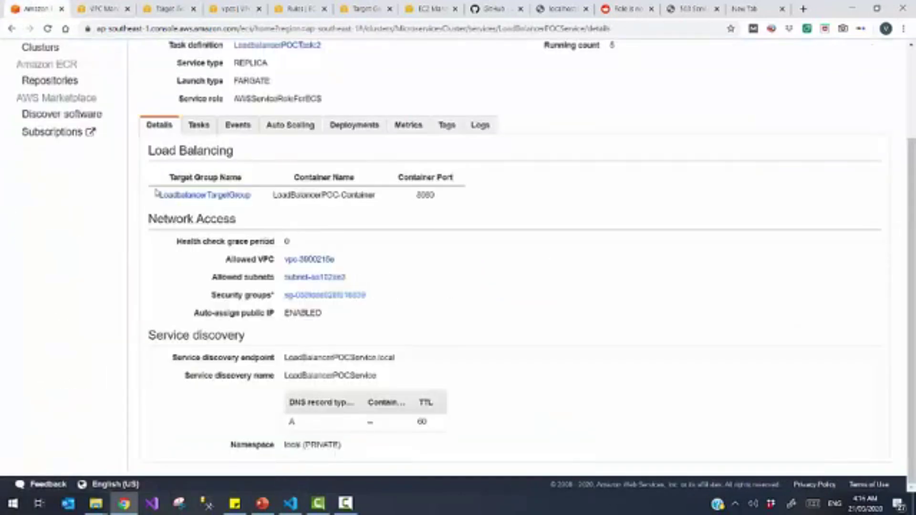
left_click_drag(159, 196, 259, 200)
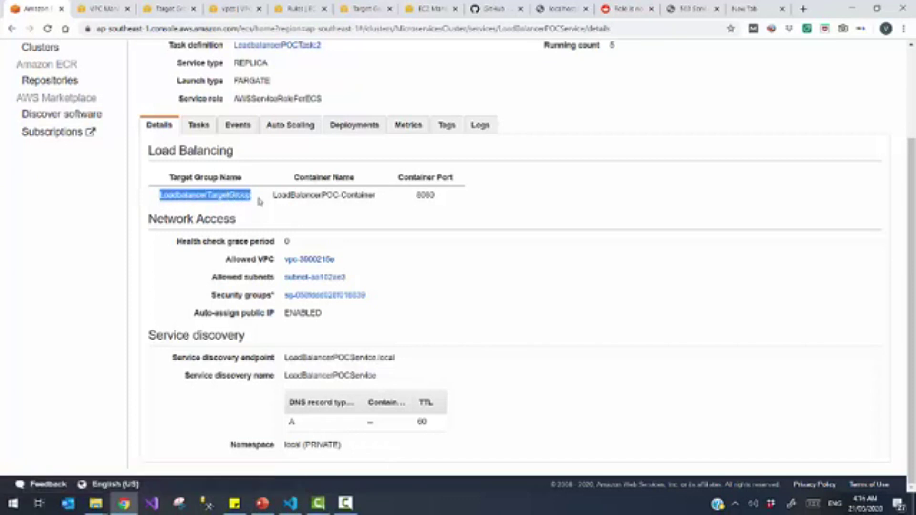
left_click_drag(414, 198, 451, 199)
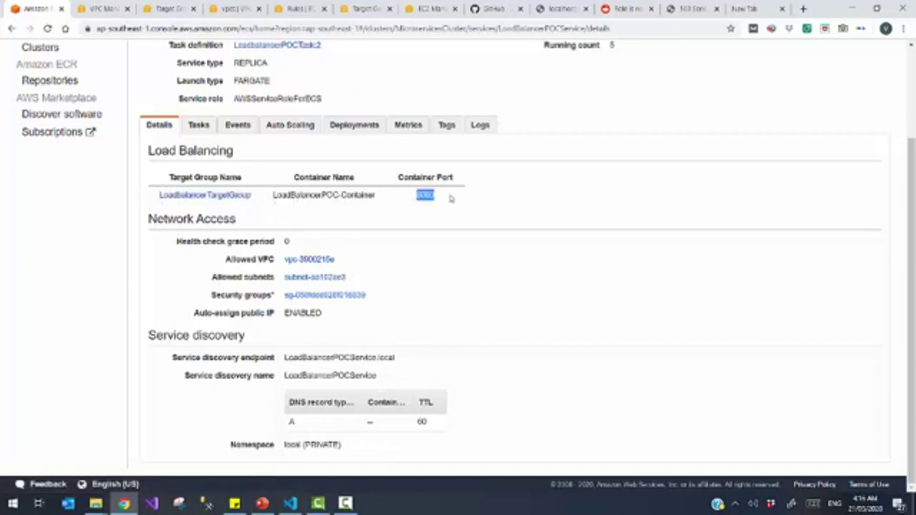
left_click(98, 8)
left_click(168, 8)
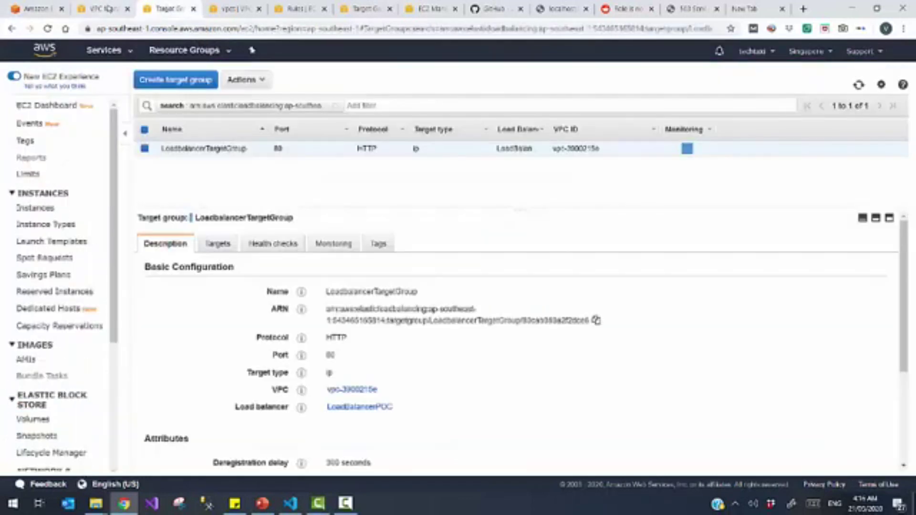
left_click(107, 8)
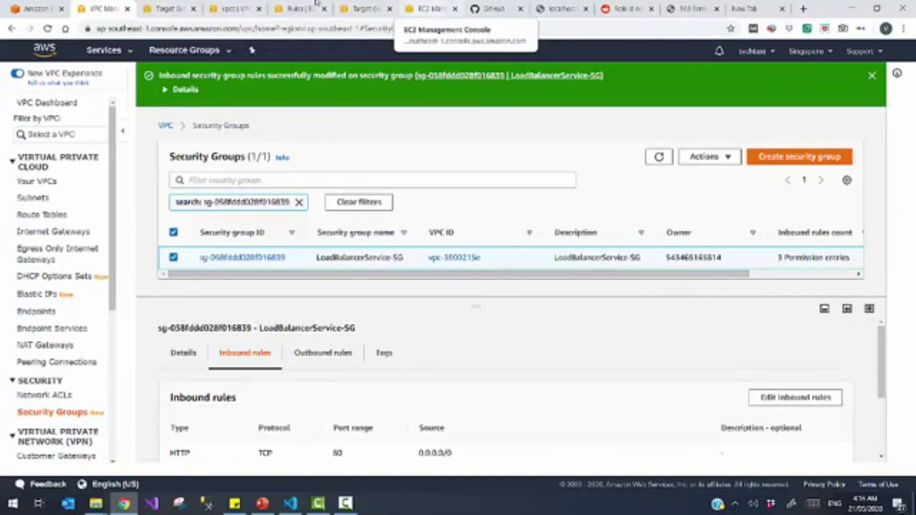
Step: Return to LoadBalancerPOC in the EC2 console and examine the default action in its HTTP:80 listener rules
left_click(167, 8)
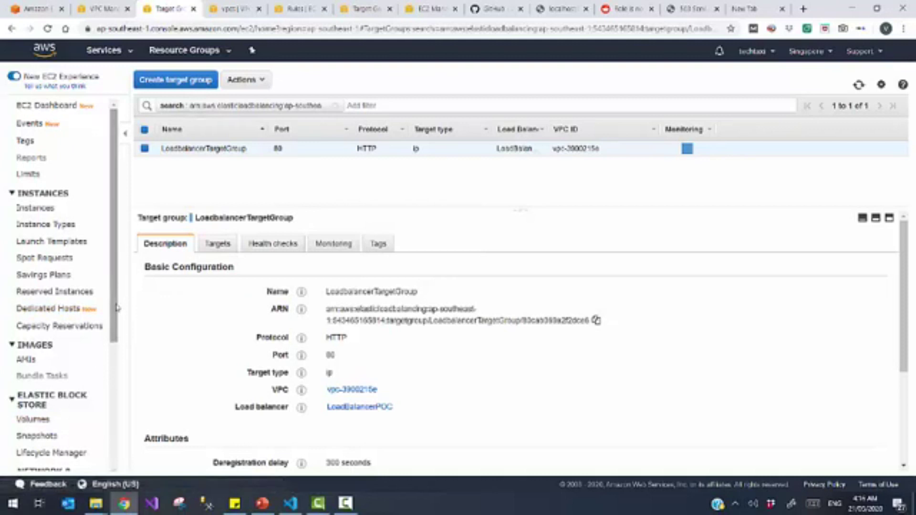
scroll(62, 334, "down", 4)
left_click(60, 400)
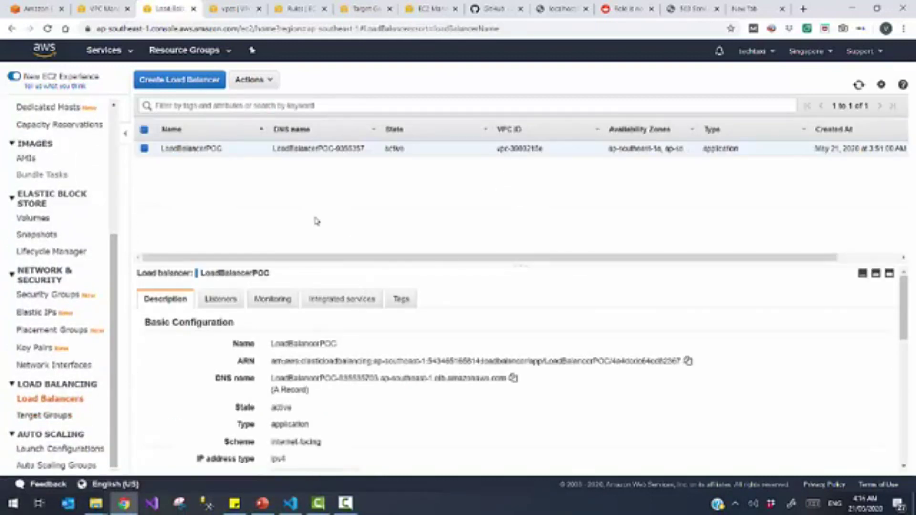
left_click(217, 300)
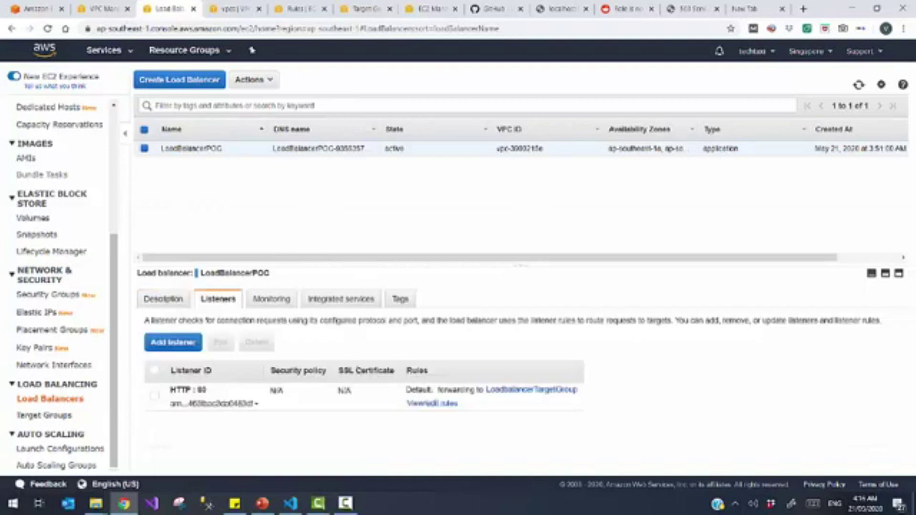
left_click(449, 405)
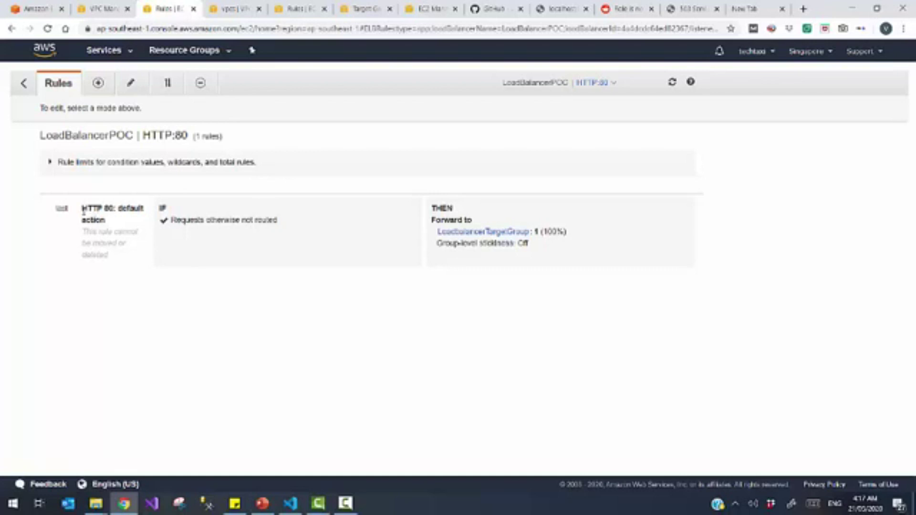
left_click_drag(83, 209, 298, 222)
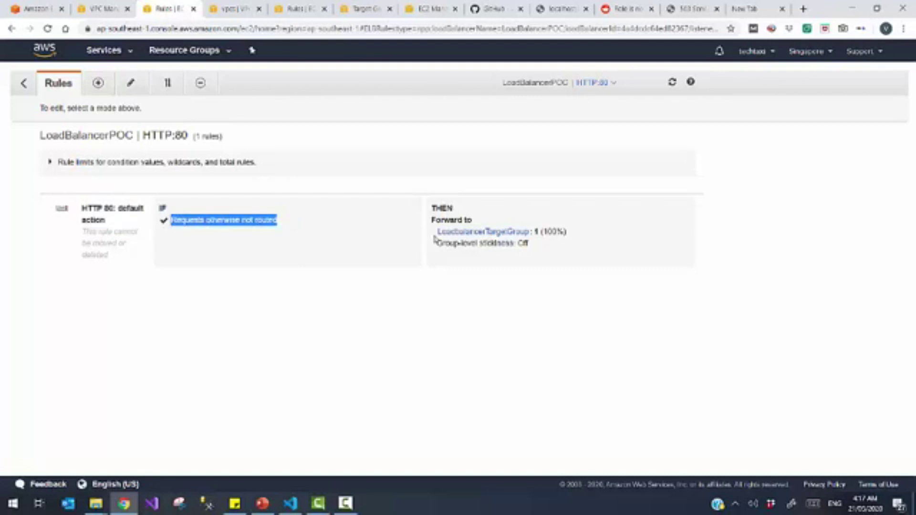
Step: Check the load balancer diagram slide, and insert a rule in LoadBalancerPOC's HTTP:80 listener with the path condition /order*
left_click(262, 503)
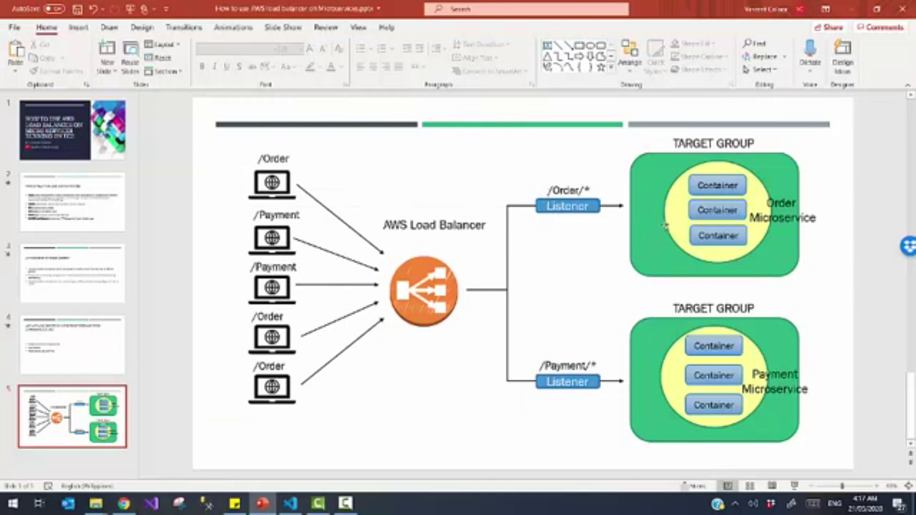
left_click(854, 7)
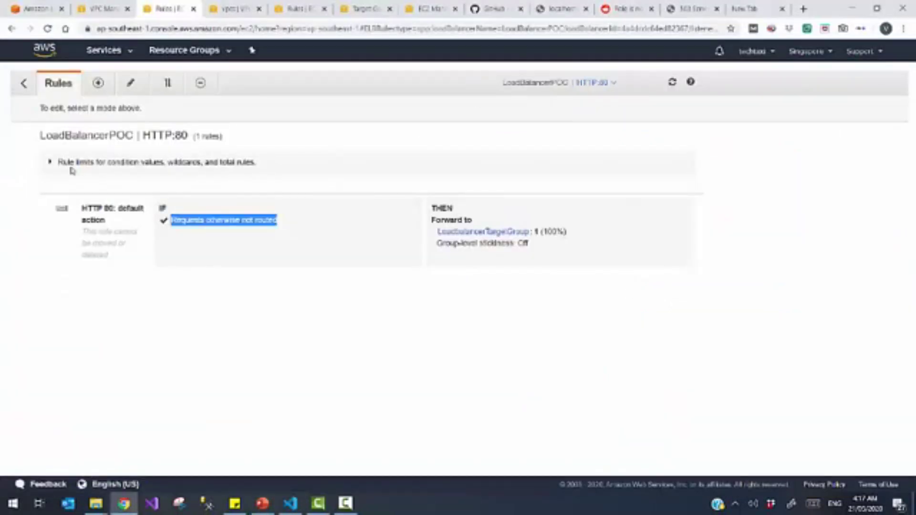
left_click(98, 83)
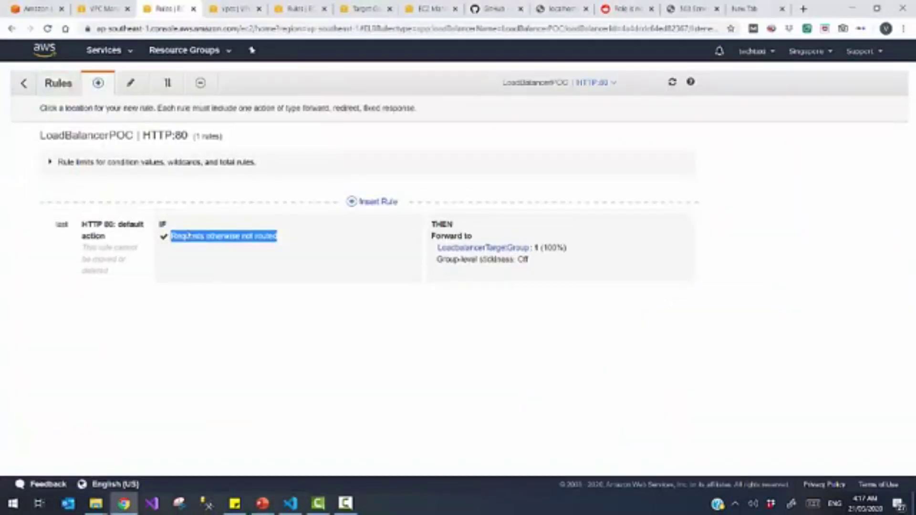
left_click(349, 205)
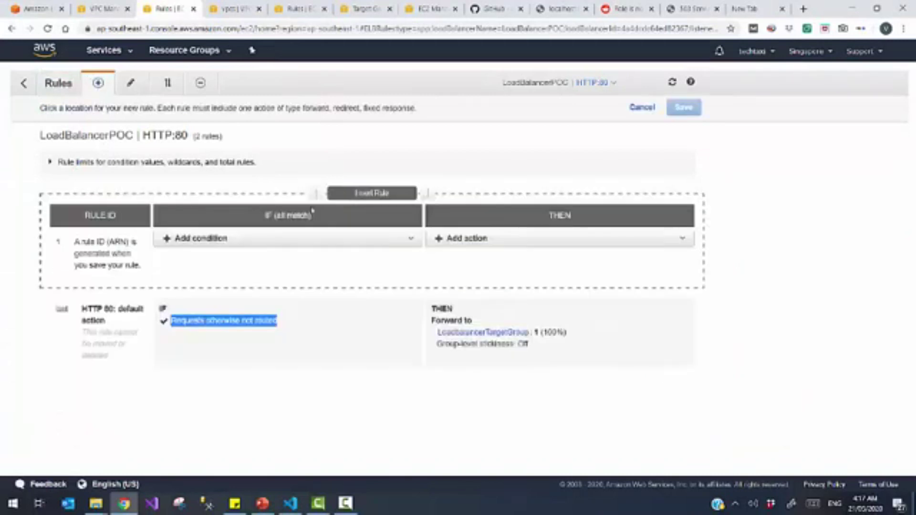
left_click(208, 241)
left_click(203, 272)
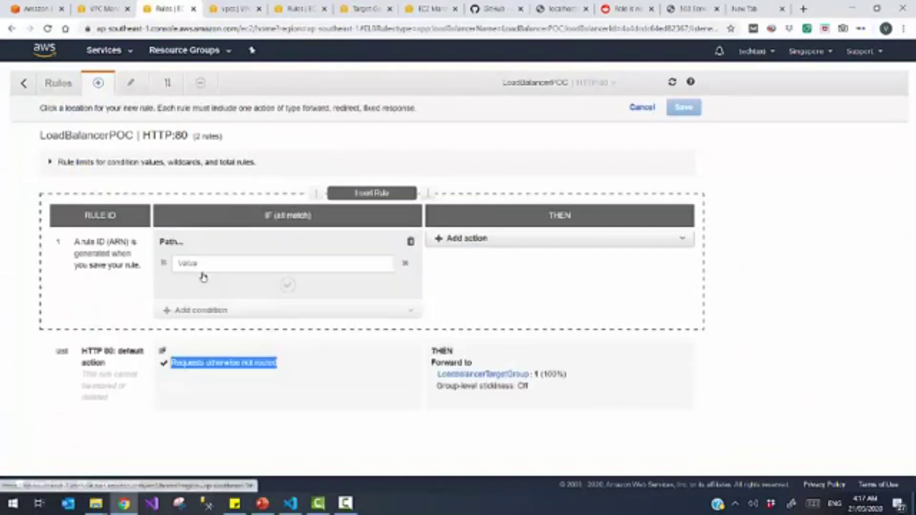
type("/order*")
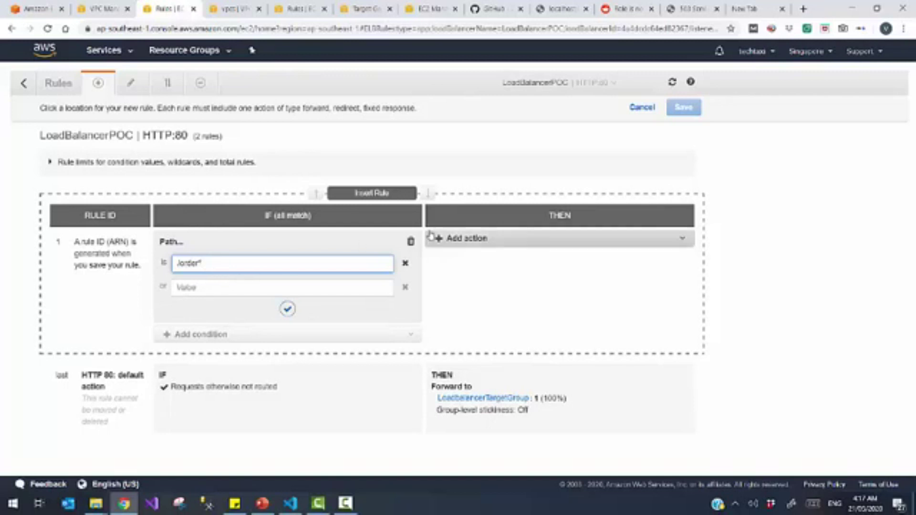
Step: Set the new rule's action to forward to the MicroService target group, and save the rule
left_click(504, 239)
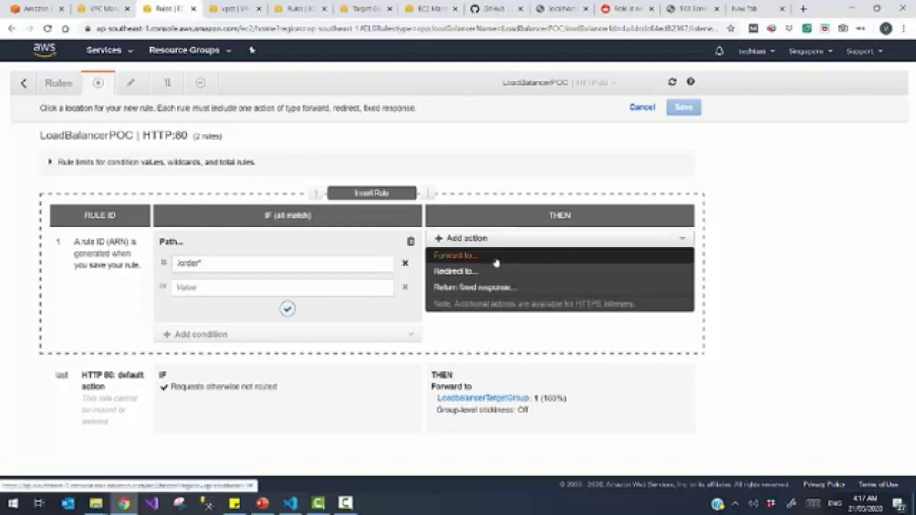
left_click(494, 258)
left_click(621, 276)
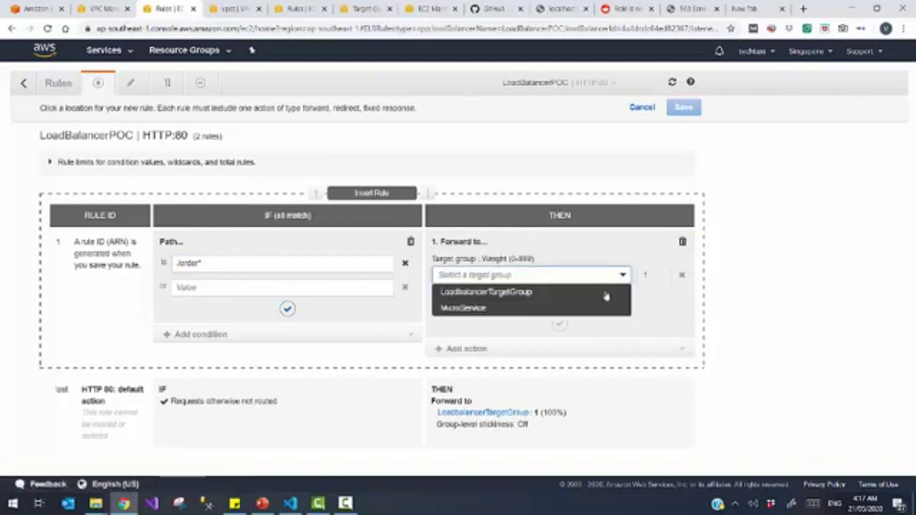
left_click(596, 308)
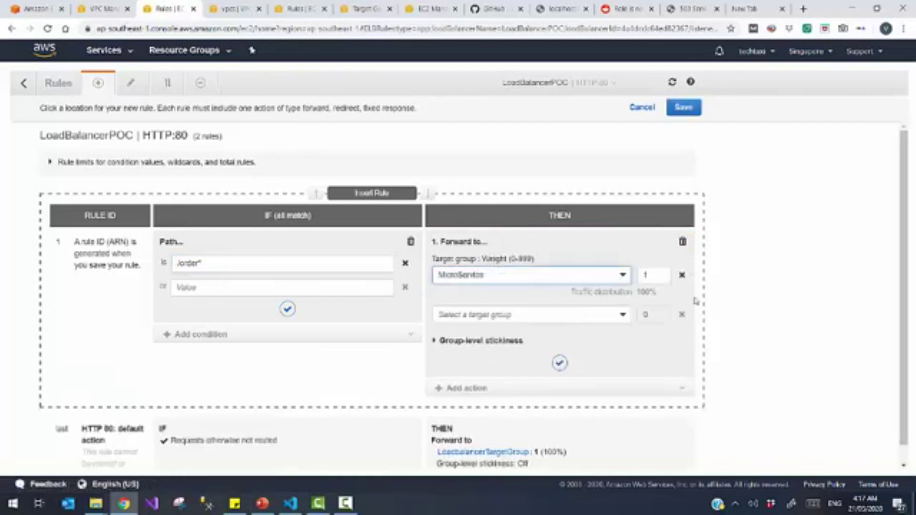
left_click_drag(902, 306, 893, 396)
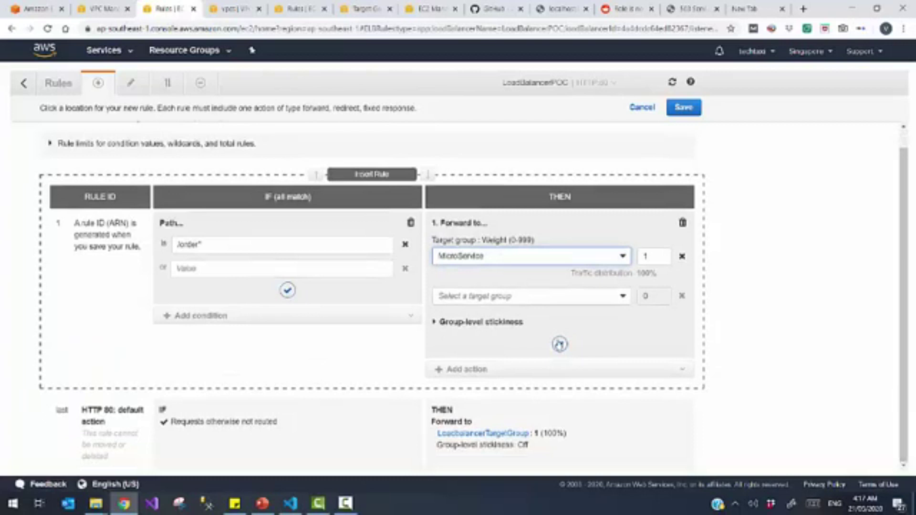
left_click(689, 118)
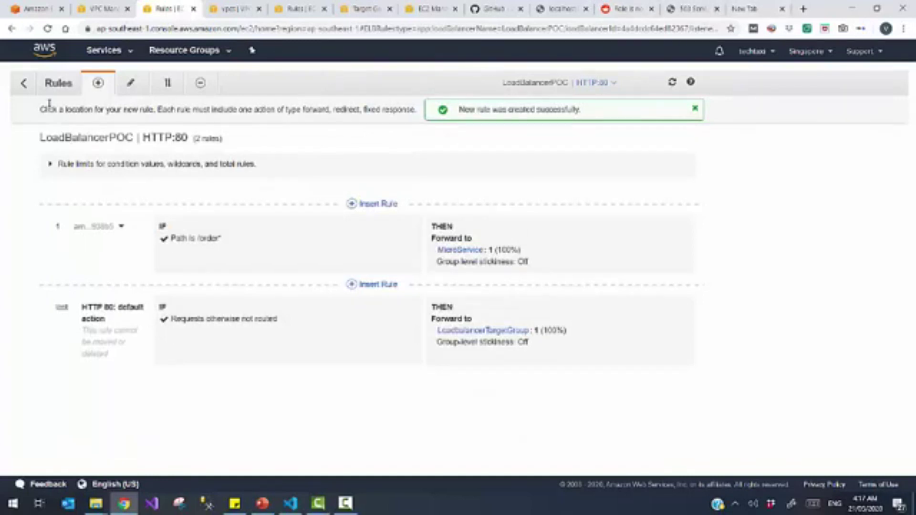
Step: Return to the load balancer list and copy LoadBalancerPOC's DNS name from its description
left_click(24, 83)
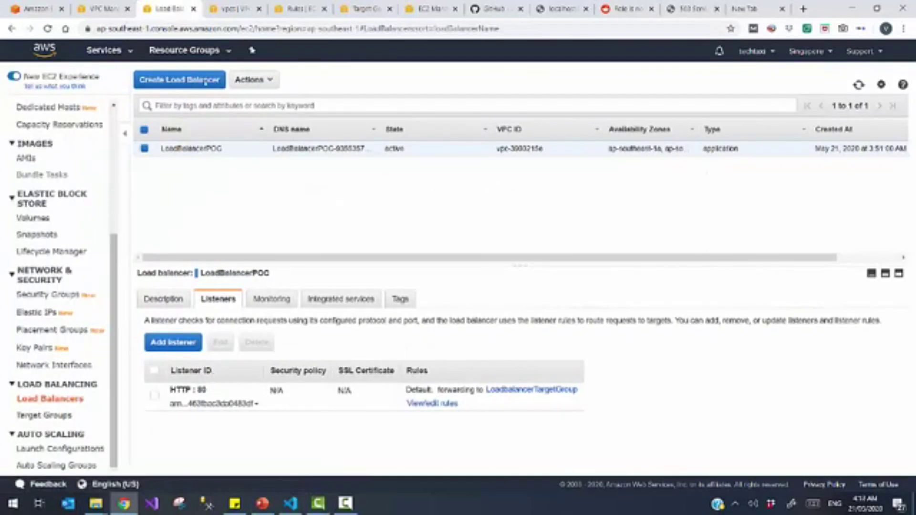
left_click(56, 401)
left_click(167, 303)
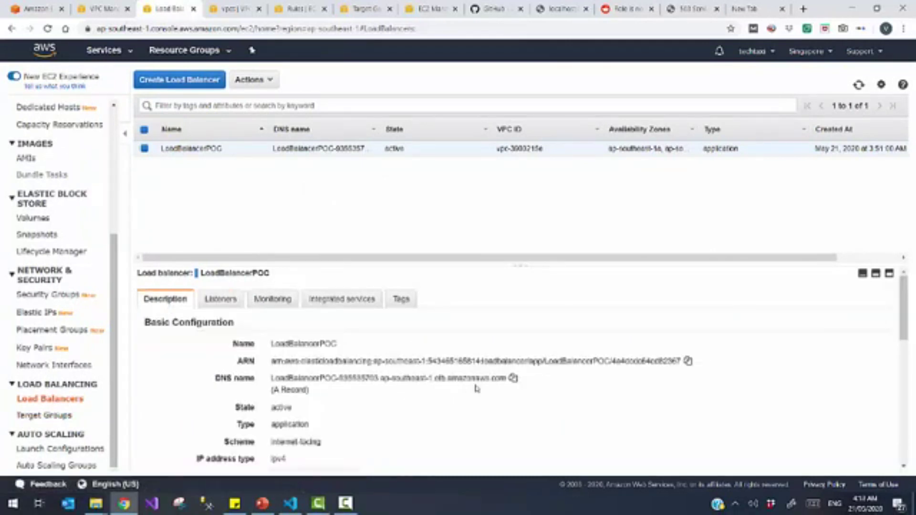
left_click(513, 381)
left_click_drag(270, 379, 506, 378)
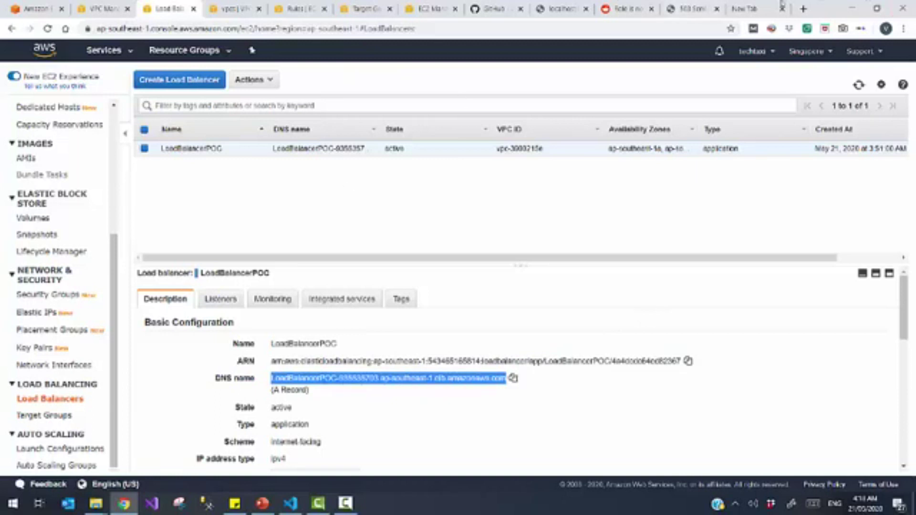
Step: Open the copied DNS name in the blank browser tab and examine the private IP in the response
left_click(747, 11)
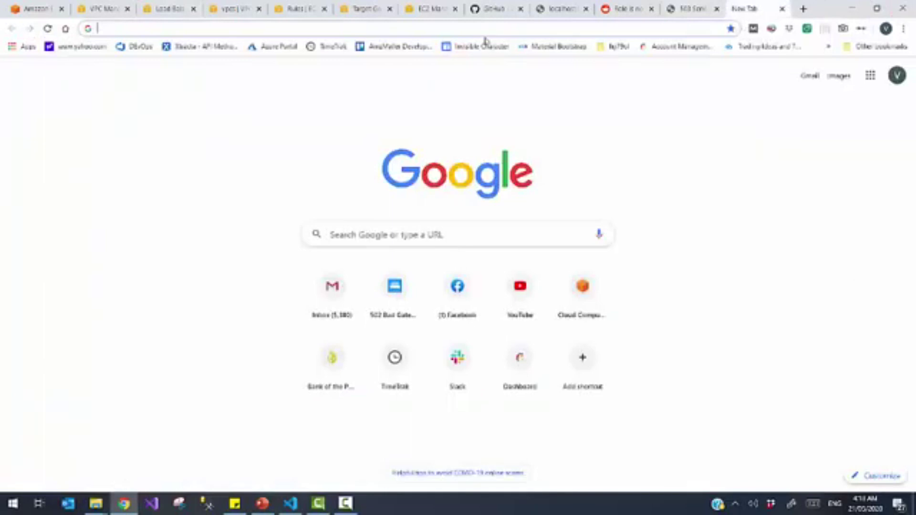
left_click(613, 27)
key("ctrl+v")
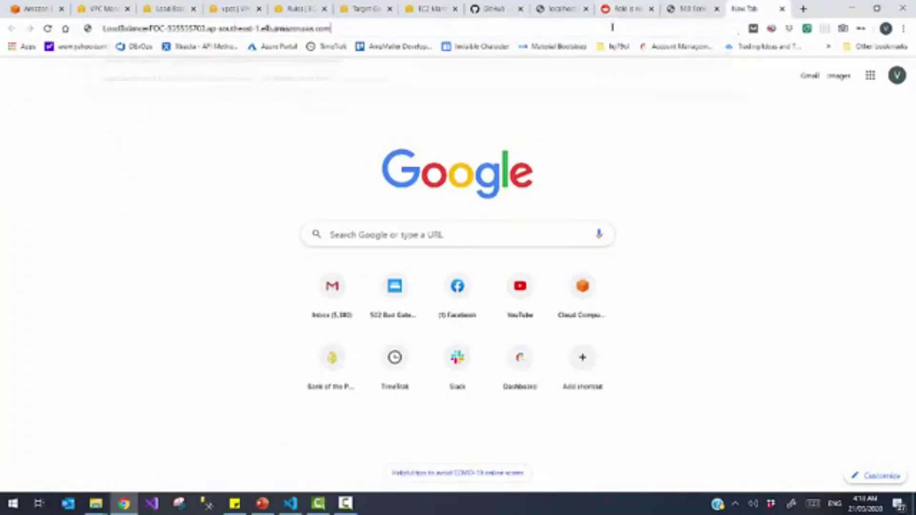
key("Return")
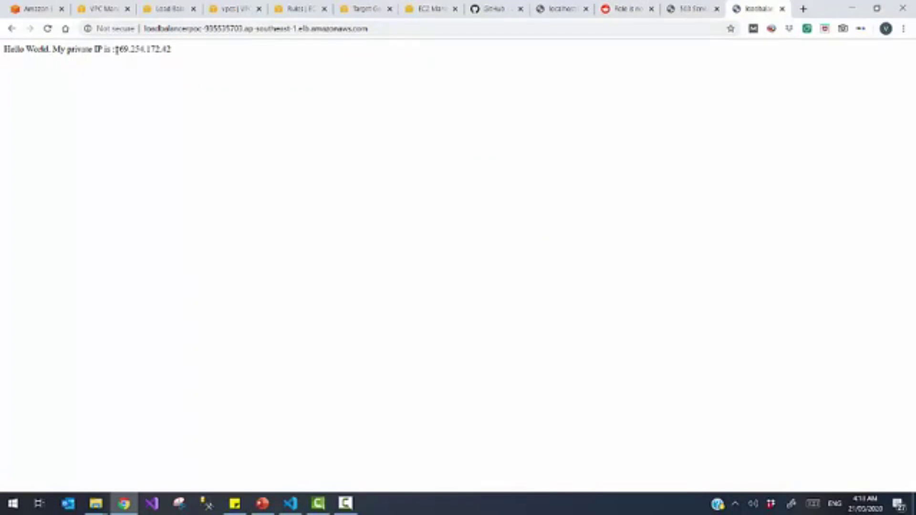
left_click_drag(117, 49, 208, 59)
left_click(433, 28)
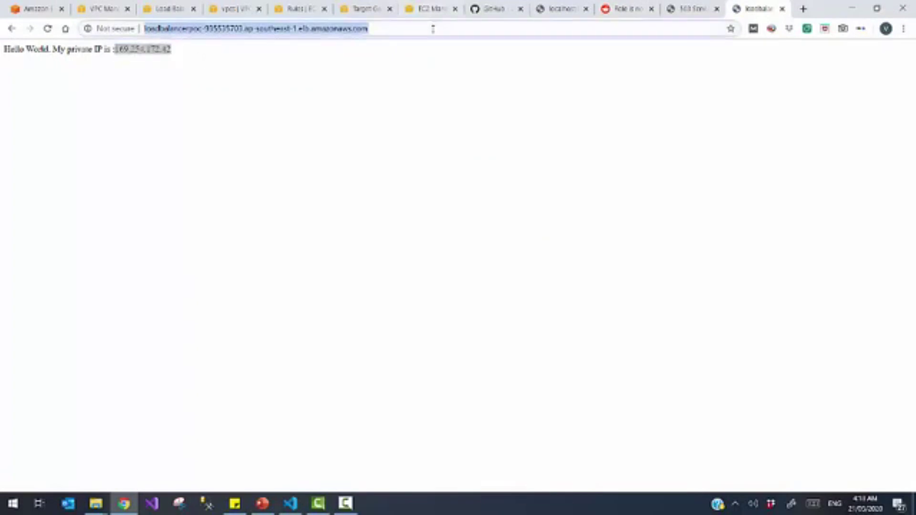
Step: Switch to Visual Studio Code and examine the randstring declaration and its use in server.js, open in the terminal's nano editor
key("alt+Tab")
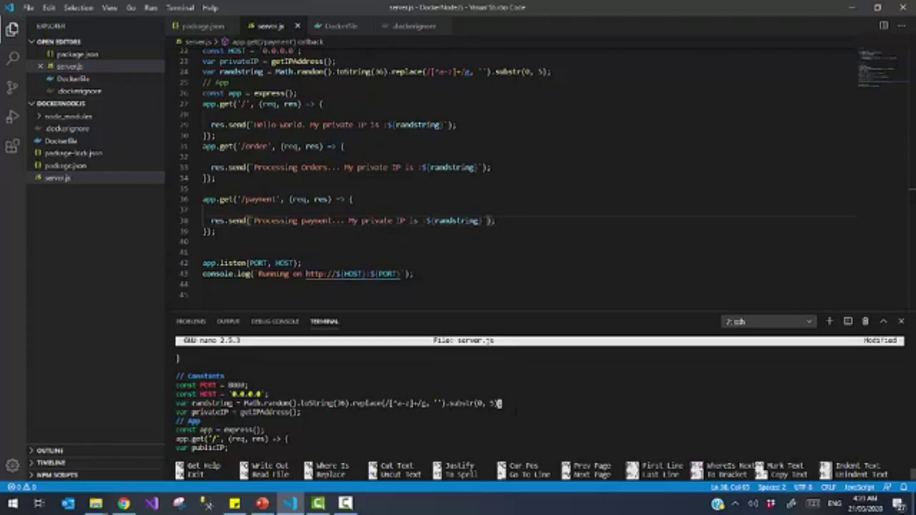
left_click_drag(520, 404, 176, 405)
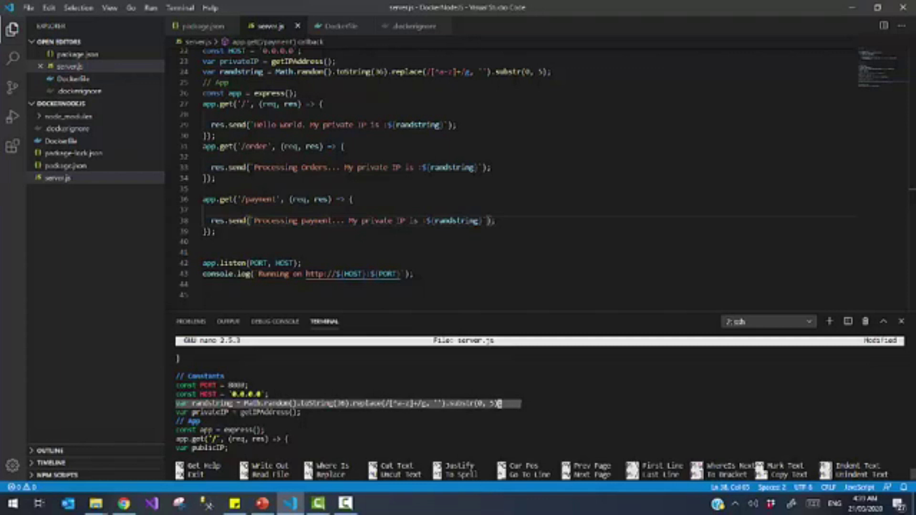
key("Down")
key("Down")
key("Down")
key("Down")
key("Down")
key("Down")
key("Down")
key("Up")
key("Up")
key("Up")
key("Up")
key("Up")
key("Up")
key("Up")
key("Up")
key("Up")
key("Up")
key("Down")
key("Down")
key("Down")
key("Down")
key("Down")
key("Down")
key("Down")
key("Down")
key("Down")
key("Down")
key("End")
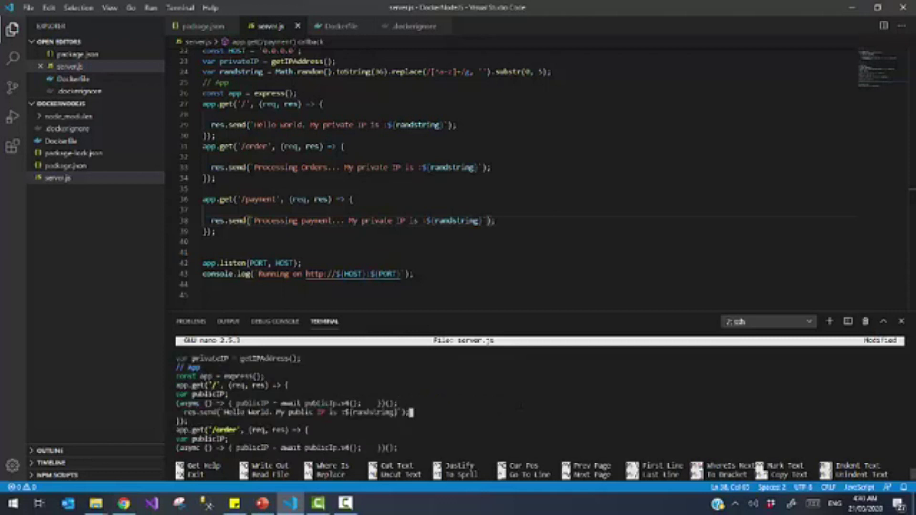
key("Up")
key("Up")
key("Up")
key("Up")
key("Up")
key("Up")
key("Up")
key("Up")
key("Down")
key("Down")
key("Down")
key("Down")
key("Down")
key("Down")
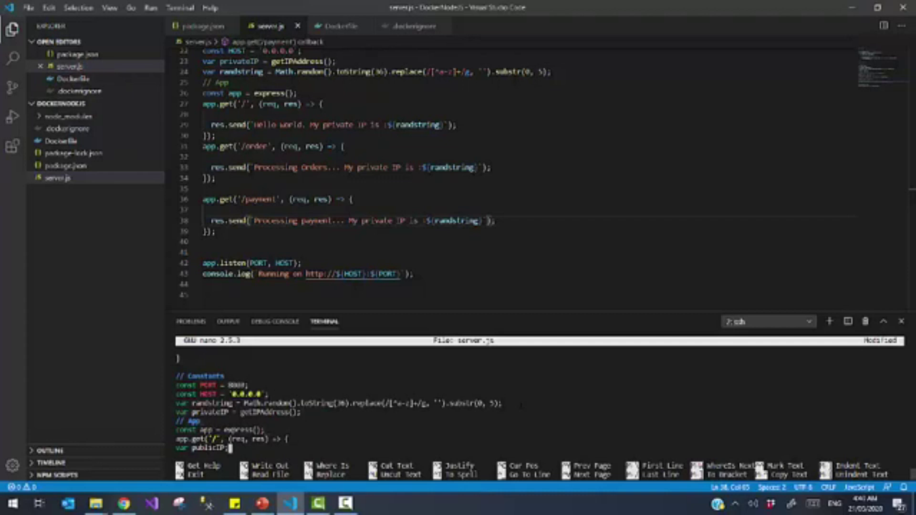
key("Down")
key("Down")
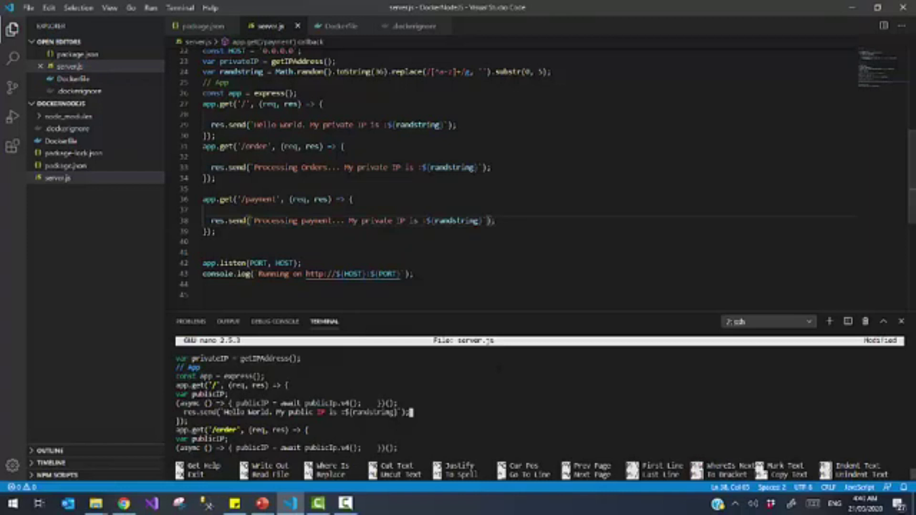
Step: Reload the localhost page in Chrome, inspect the random string in its response, and return to Visual Studio Code
left_click(371, 125)
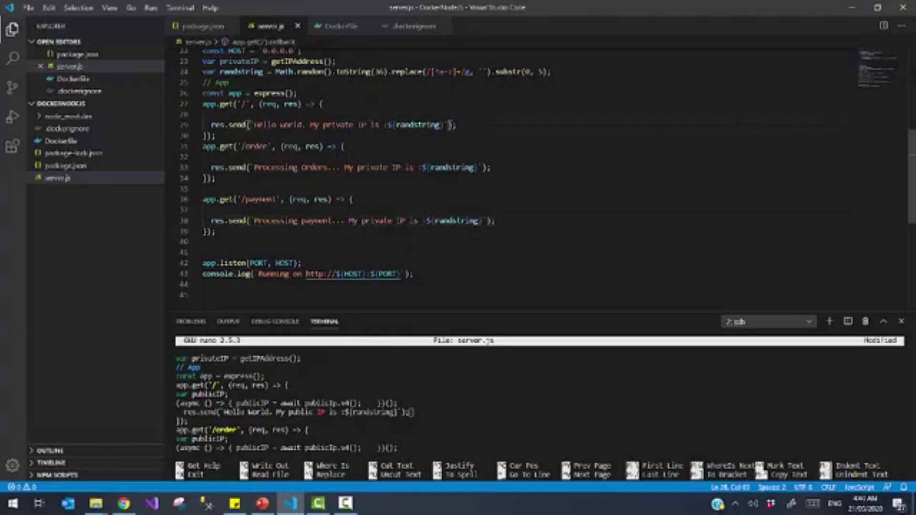
left_click(125, 504)
left_click(162, 30)
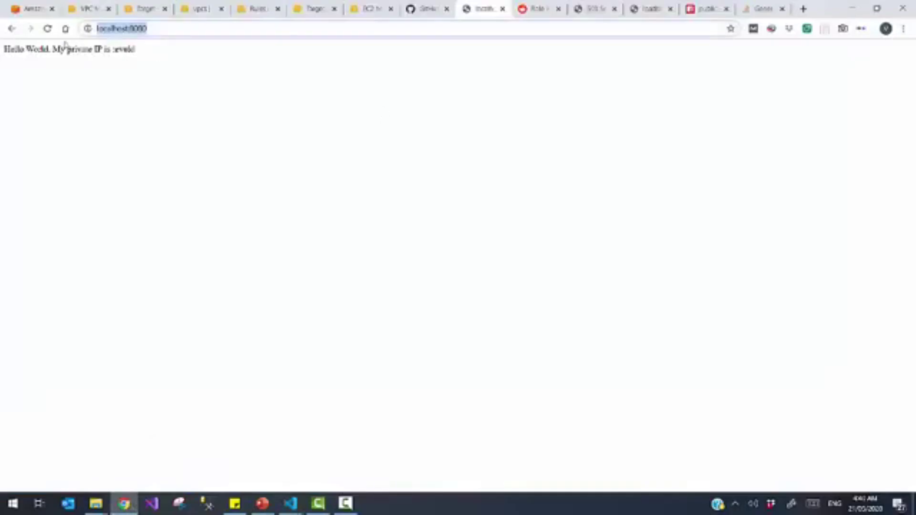
left_click(47, 28)
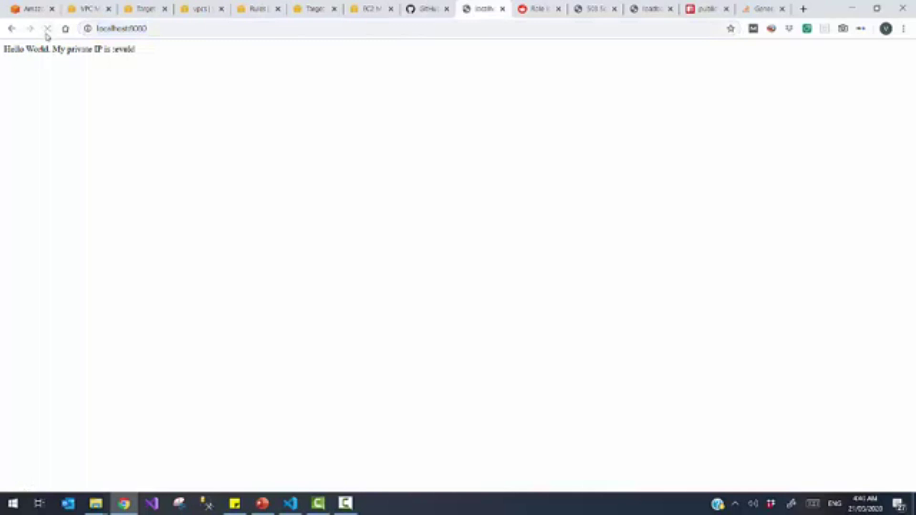
double_click(123, 49)
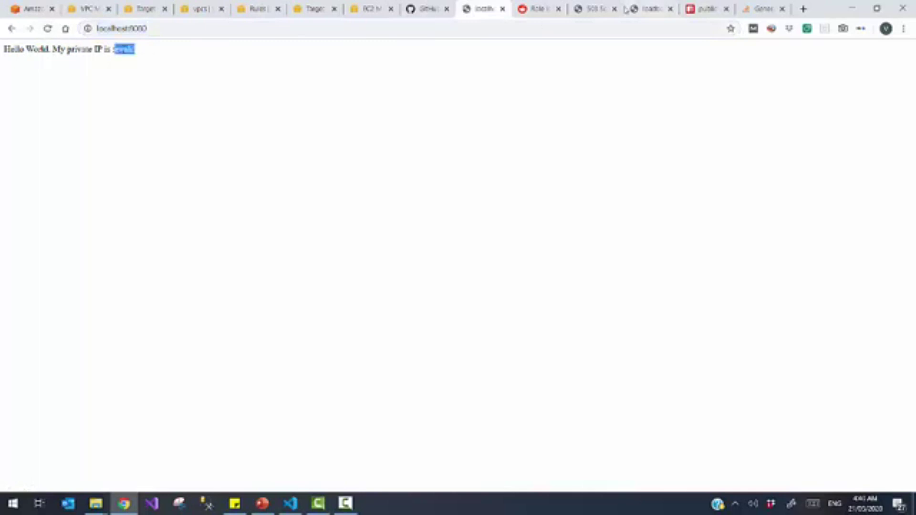
left_click(852, 8)
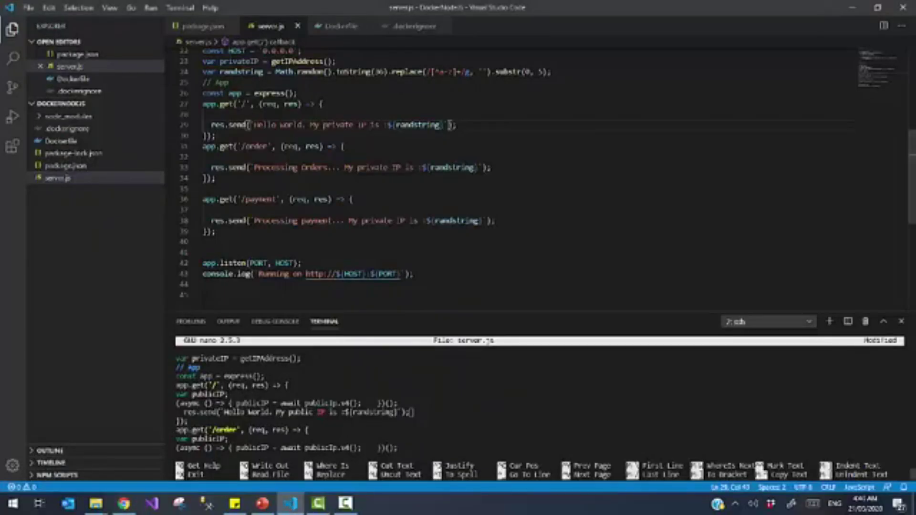
Step: Review the constants and the root, /order and /payment routes of server.js in nano
key("Down")
key("Down")
key("Down")
key("Down")
key("Down")
key("Down")
key("Down")
key("Down")
key("Down")
key("Down")
key("Down")
key("Down")
key("Down")
key("Down")
key("Down")
key("Down")
key("Down")
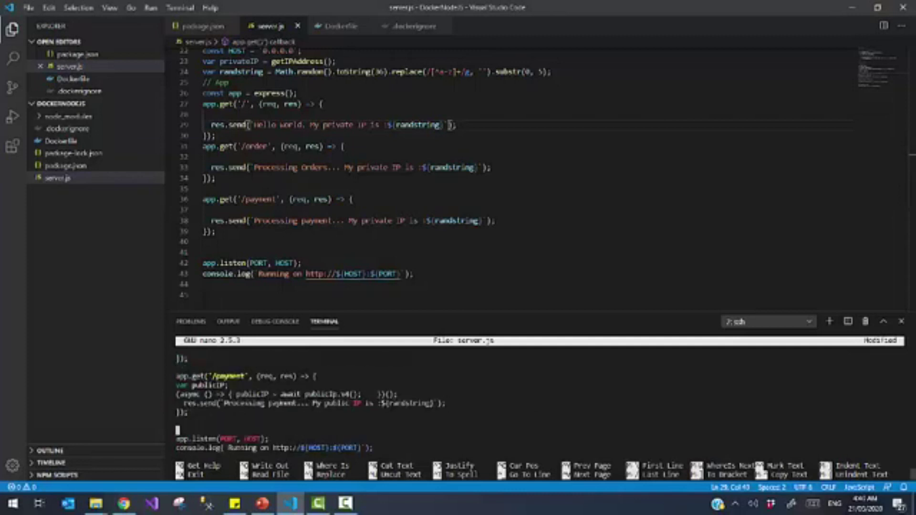
key("Up")
key("Up")
key("Up")
key("Up")
key("Up")
key("Up")
key("Up")
key("Up")
key("Up")
key("Up")
key("Up")
key("Up")
key("Up")
key("Up")
key("Up")
key("Up")
key("Up")
key("Up")
key("Up")
key("Up")
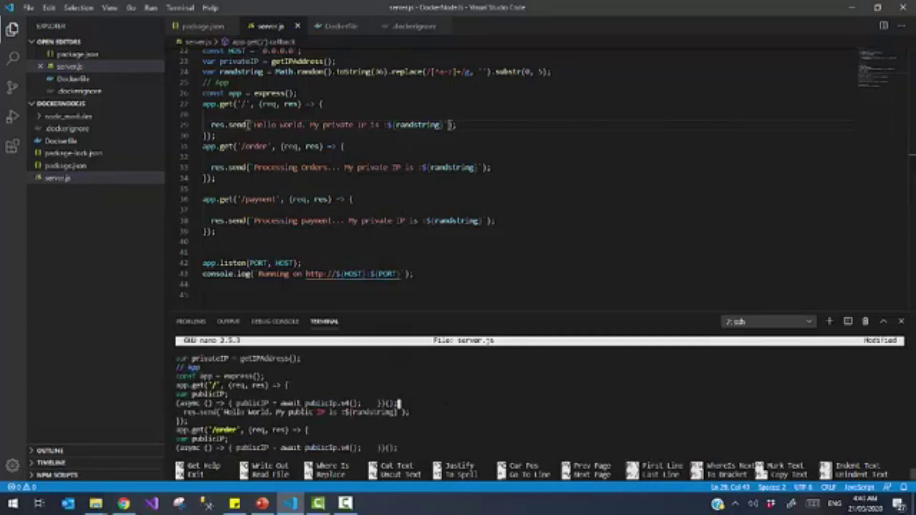
key("Up")
key("Up")
key("Up")
key("Up")
key("Up")
key("Up")
key("Up")
key("Down")
key("Down")
key("Down")
key("Down")
key("Down")
key("Down")
key("Down")
key("Down")
key("Up")
key("Up")
key("Down")
key("Down")
key("Down")
key("Down")
key("Down")
key("Down")
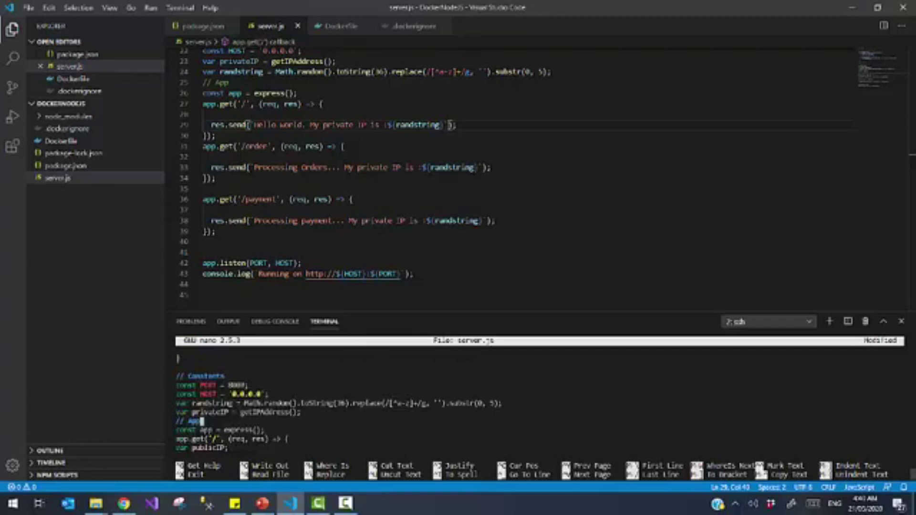
key("Down")
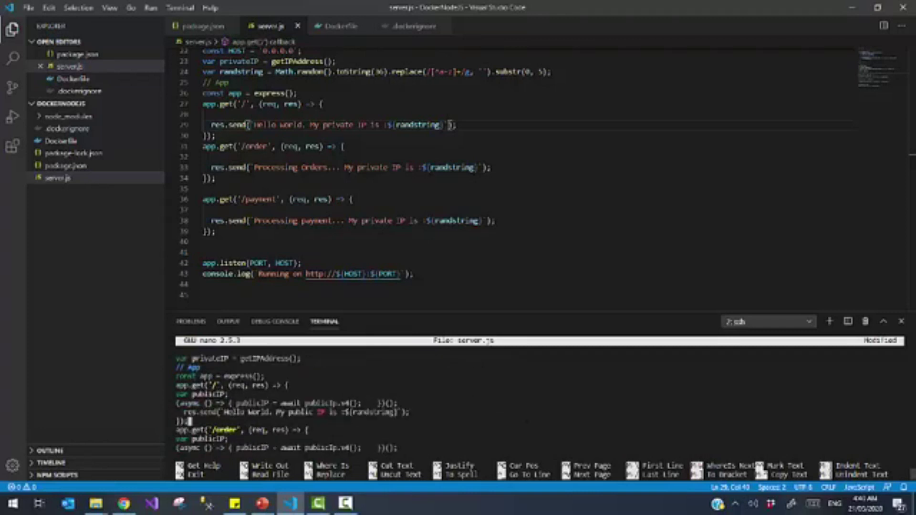
Step: Check the randstring placeholder in the route responses, save server.js, and exit nano
double_click(373, 412)
key("ctrl+c")
key("Down")
key("Down")
key("Down")
key("Down")
key("Down")
key("Down")
key("Down")
key("Down")
key("Down")
key("Down")
key("Down")
key("Down")
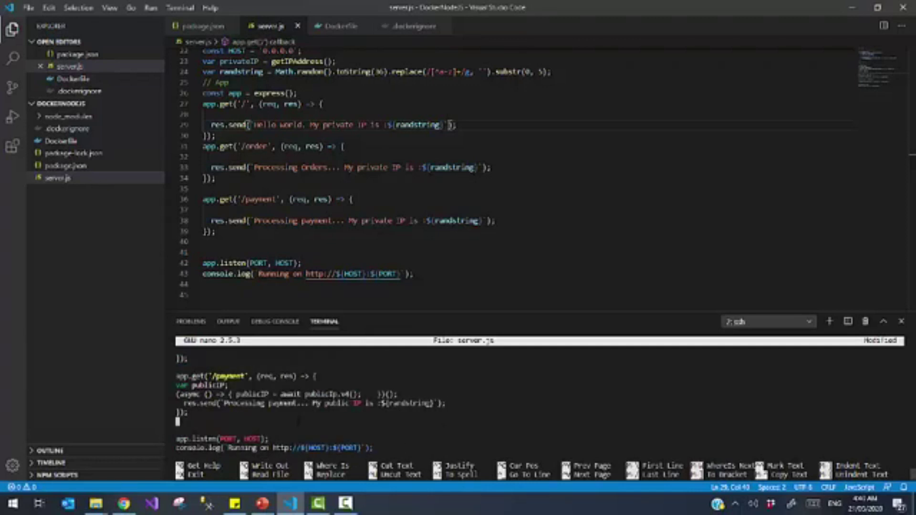
key("ctrl+o")
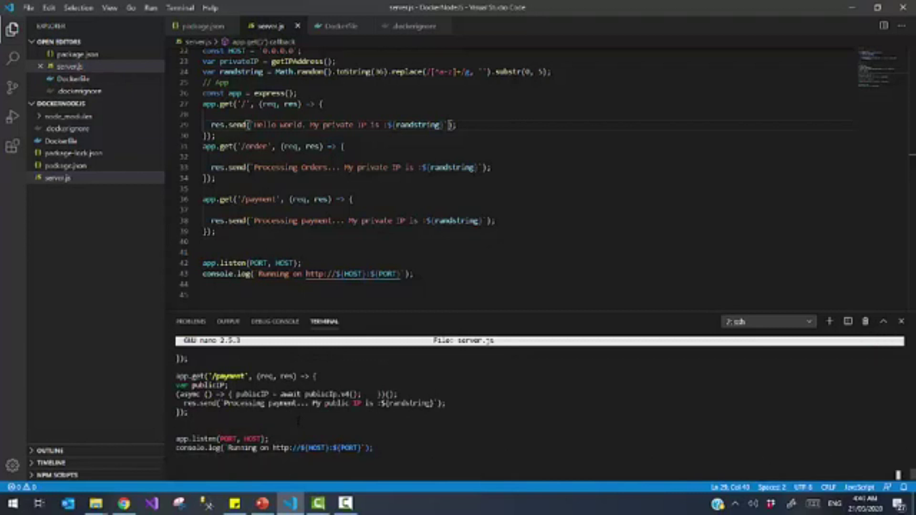
key("ctrl+x")
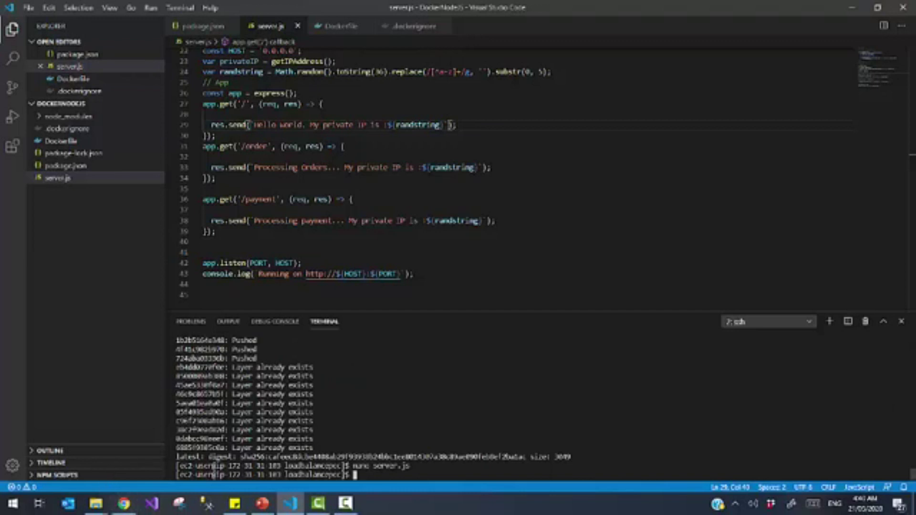
Step: Switch to the AWS console in Chrome and open the push commands for the loadbalancer-poc repository in Amazon ECR
left_click(124, 503)
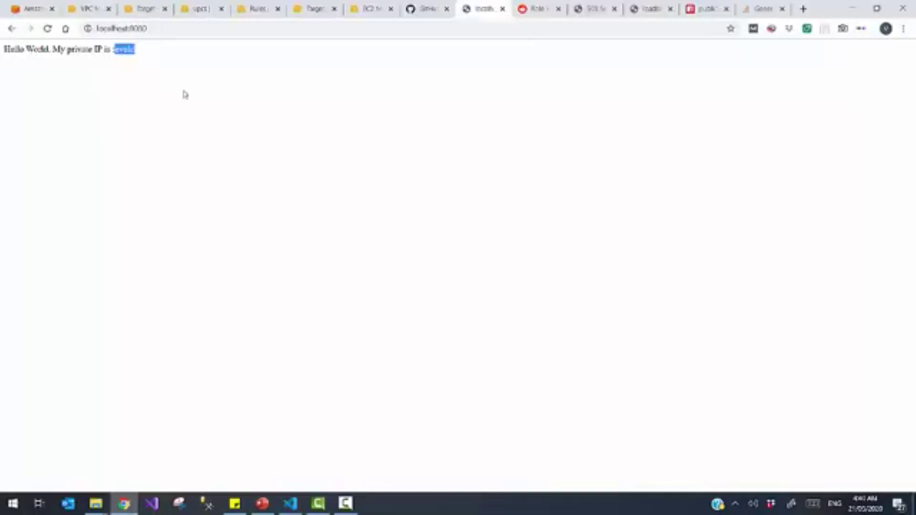
left_click(42, 8)
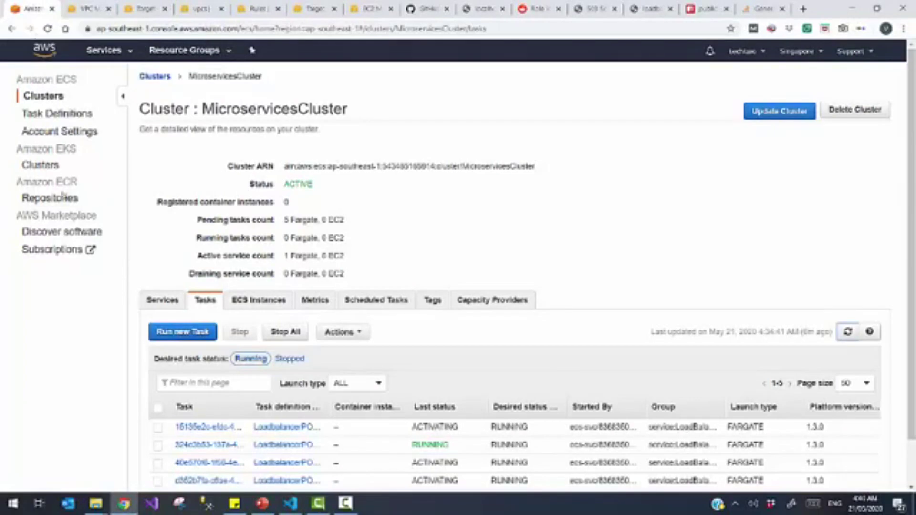
left_click(63, 199)
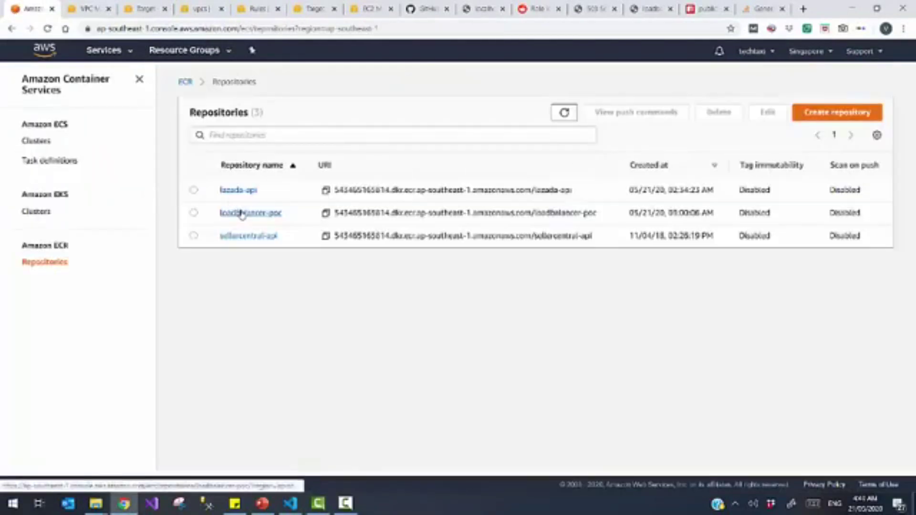
left_click(193, 213)
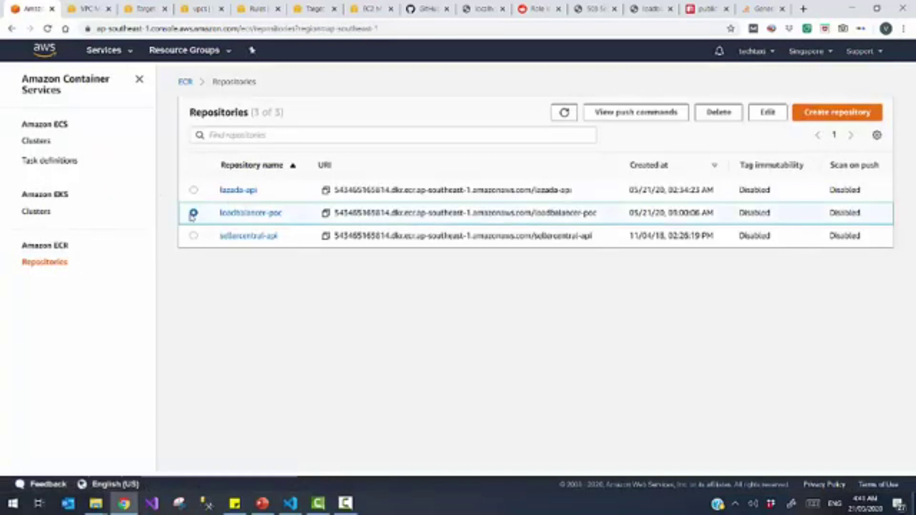
left_click(621, 112)
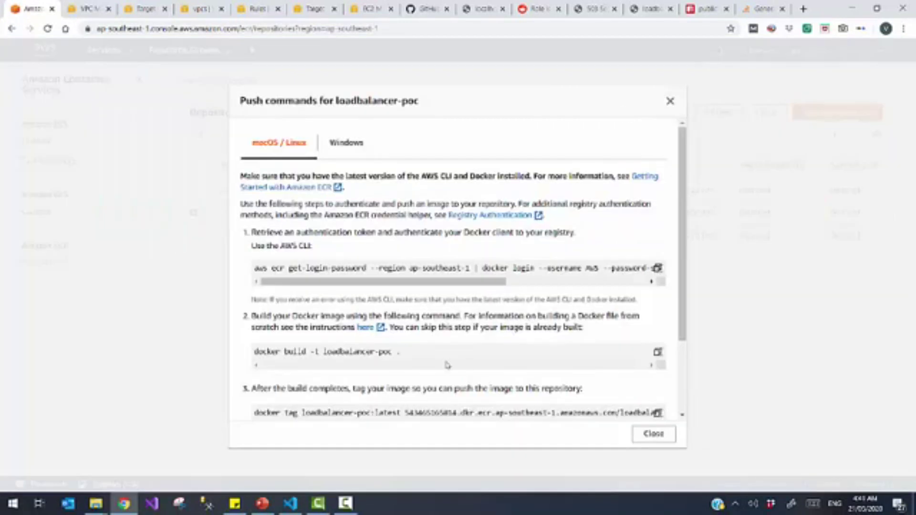
Step: Run the aws ecr get-login-password command for ap-southeast-1 in the Visual Studio Code terminal to authenticate Docker with the registry
left_click(292, 503)
key("ctrl+v")
key("Return")
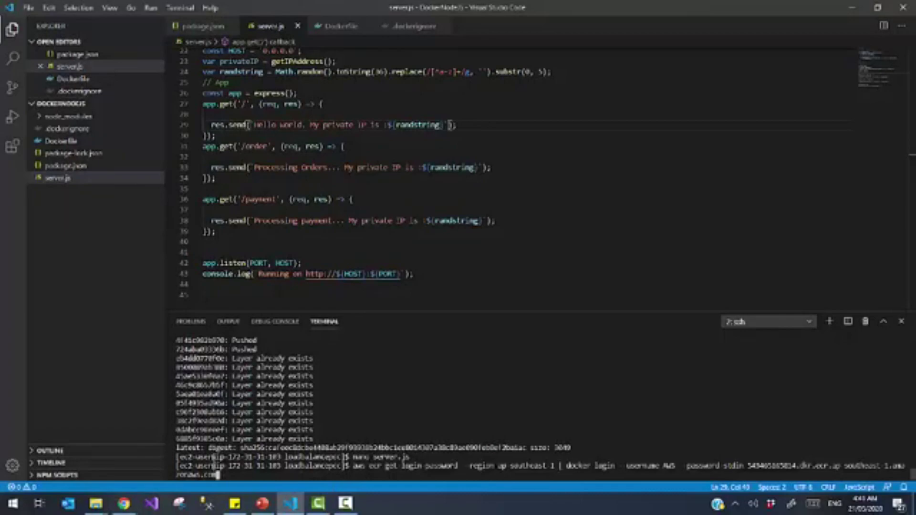
Step: Copy the build command from the ECR instructions and run docker build -t loadbalancer-poc . in the Visual Studio Code terminal
left_click(124, 503)
left_click(660, 353)
left_click(291, 504)
key("ctrl+v")
key("Return")
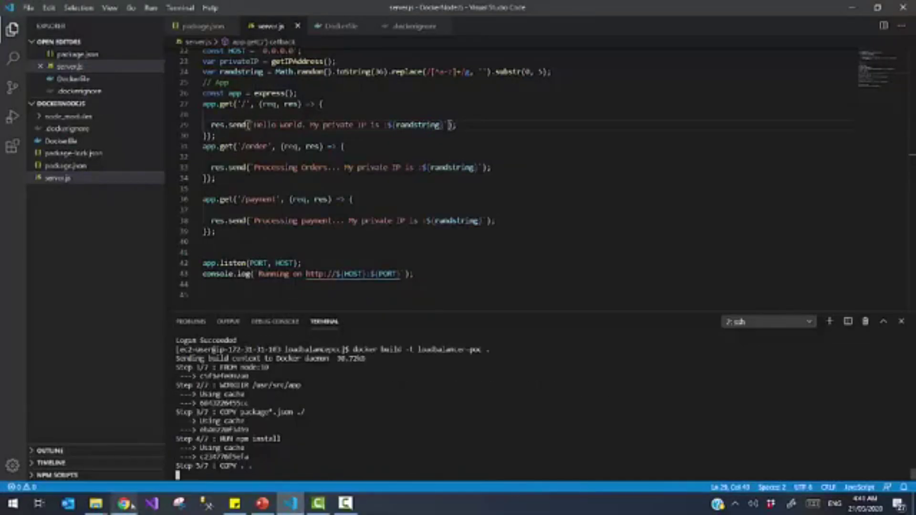
Step: Tag the loadbalancer-poc:latest image for the ECR repository and push it, using the tag and push commands in the Visual Studio Code terminal
left_click(123, 504)
scroll(430, 310, "down", 3)
left_click(291, 503)
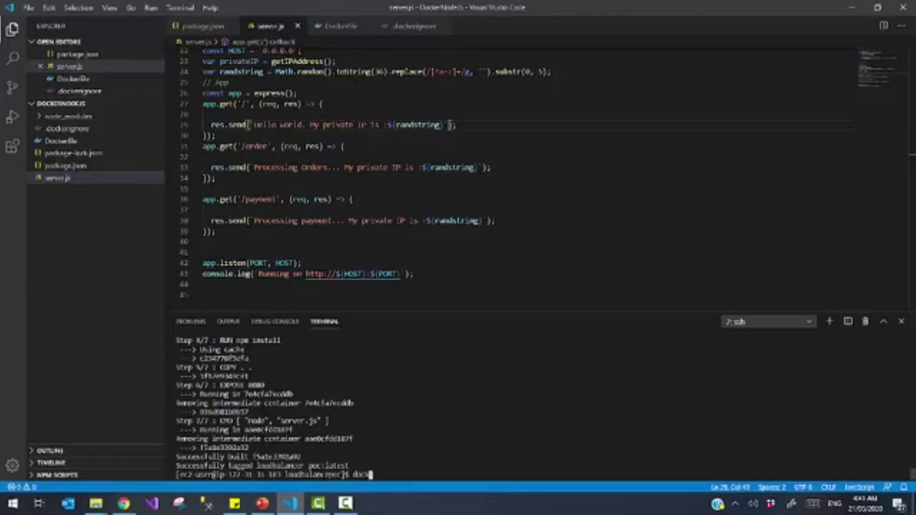
left_click(124, 503)
scroll(678, 365, "down", 3)
left_click(291, 504)
key("ctrl+v")
key("Return")
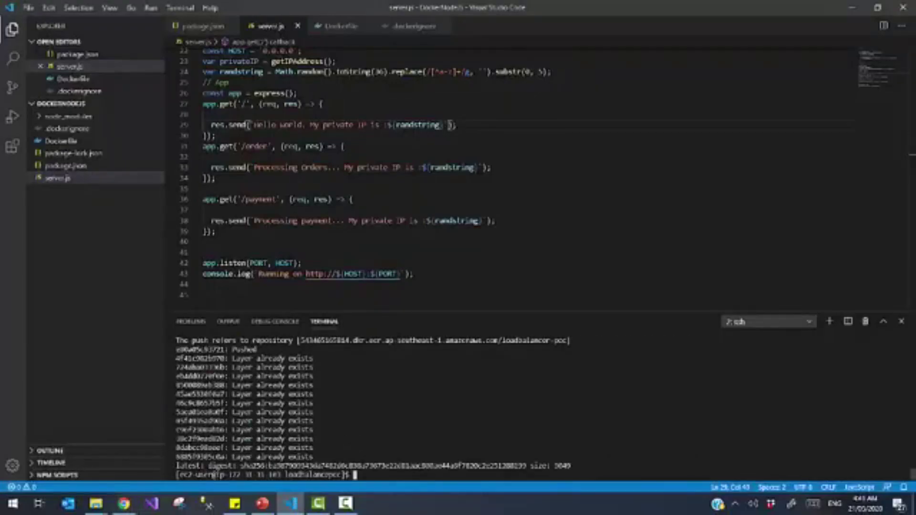
Step: Return to Chrome, dismiss the push commands, and examine the image tags and latest image URI in the loadbalancer-poc repository
left_click(124, 504)
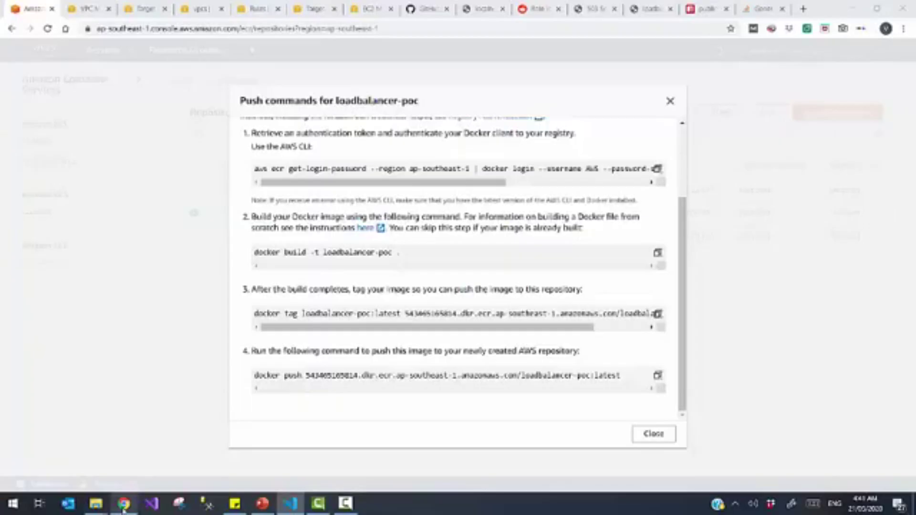
left_click(758, 320)
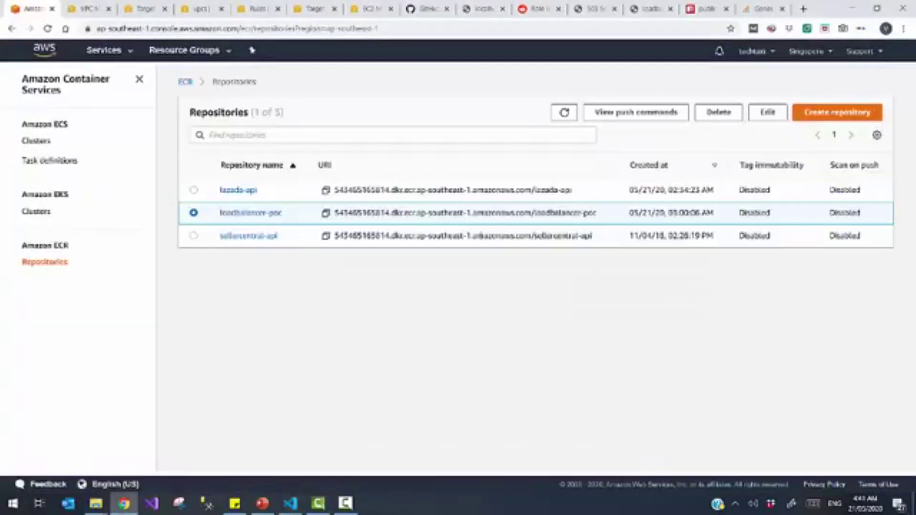
left_click(251, 213)
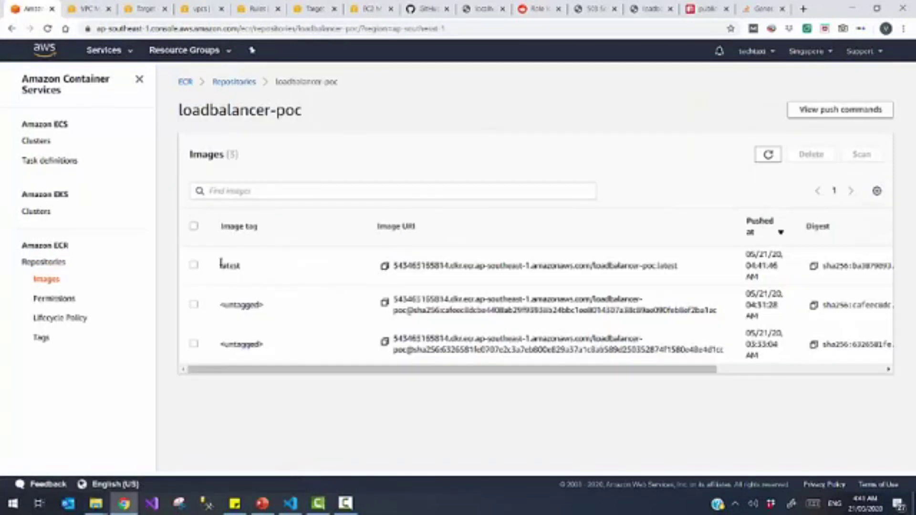
left_click_drag(221, 266, 241, 266)
left_click_drag(229, 304, 253, 310)
mouse_move(247, 345)
left_mouse_down()
mouse_move(264, 345)
mouse_move(230, 345)
left_mouse_up()
left_click(238, 346)
double_click(237, 307)
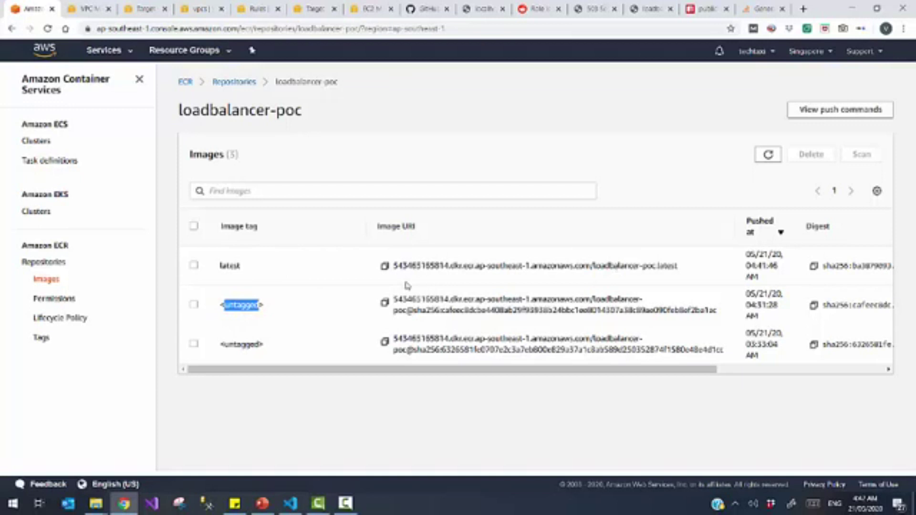
left_click_drag(395, 266, 681, 274)
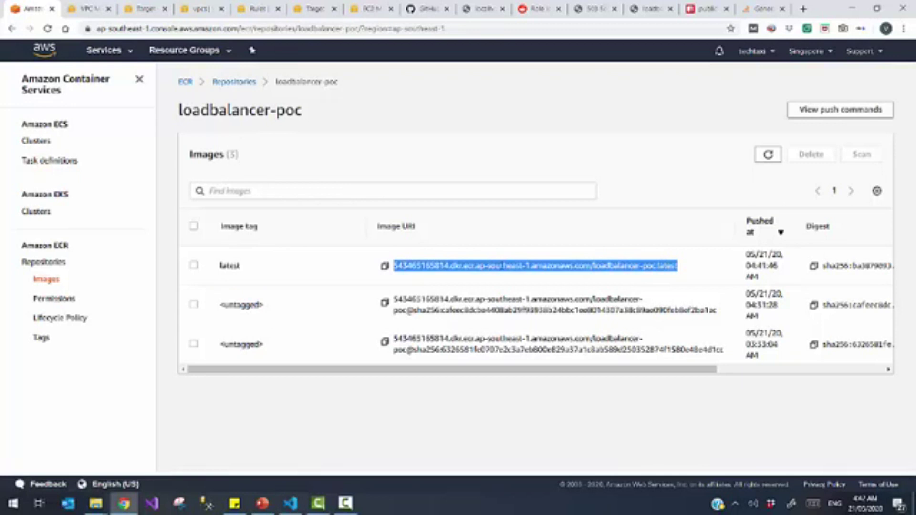
Step: Open the tasks of MicroservicesCluster in Elastic Container Service and stop all of them, confirming with STOP ALL
left_click(123, 50)
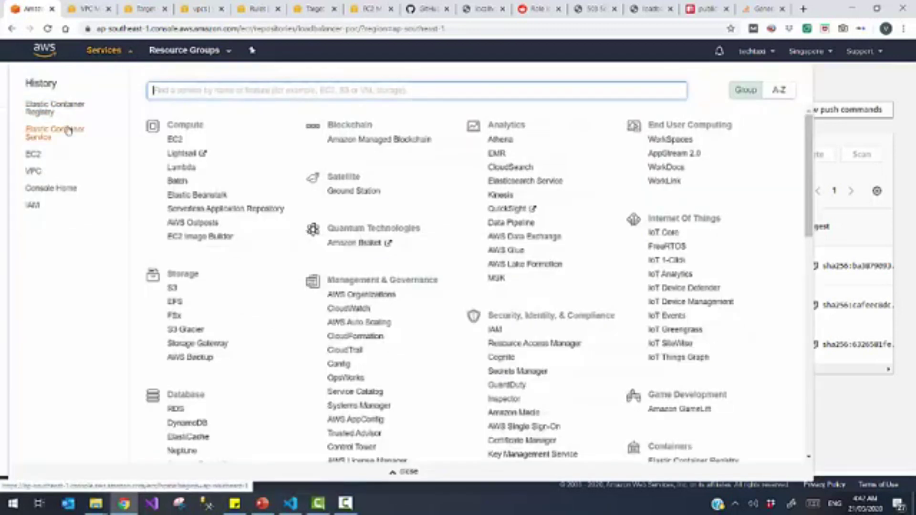
left_click(66, 134)
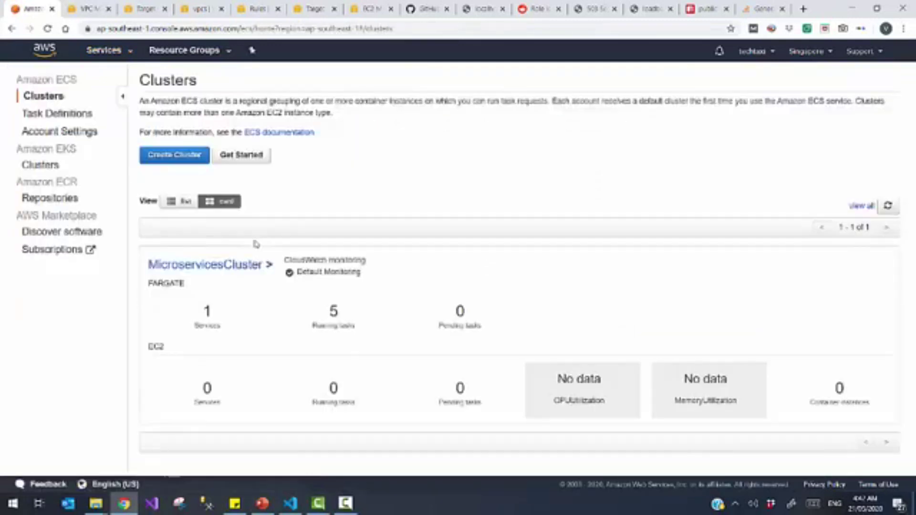
left_click(214, 271)
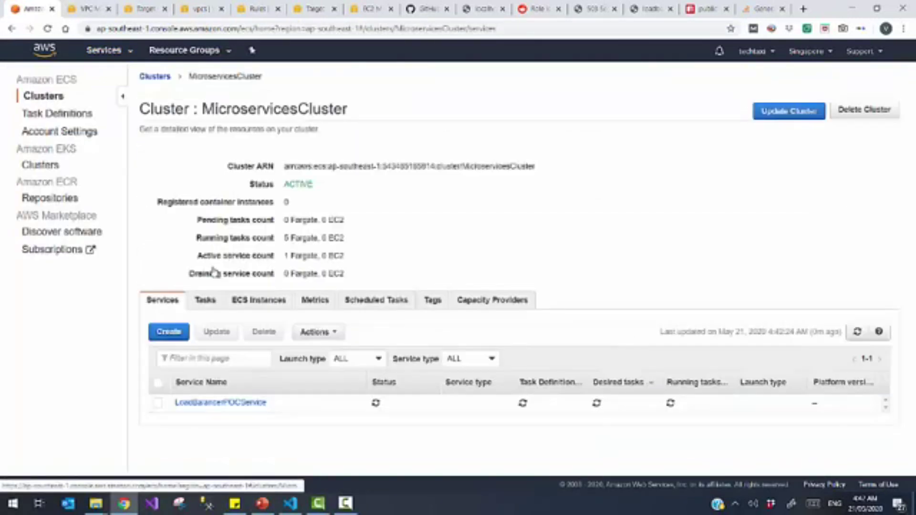
left_click(200, 301)
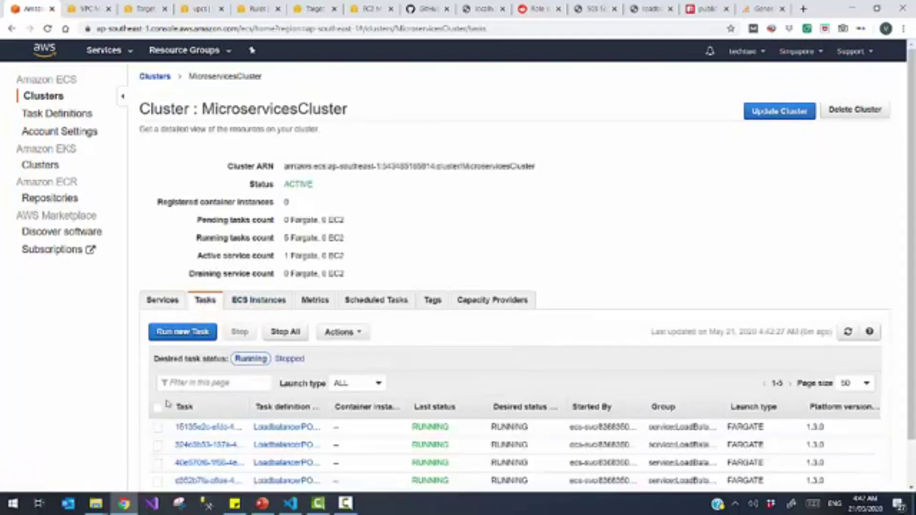
left_click(300, 332)
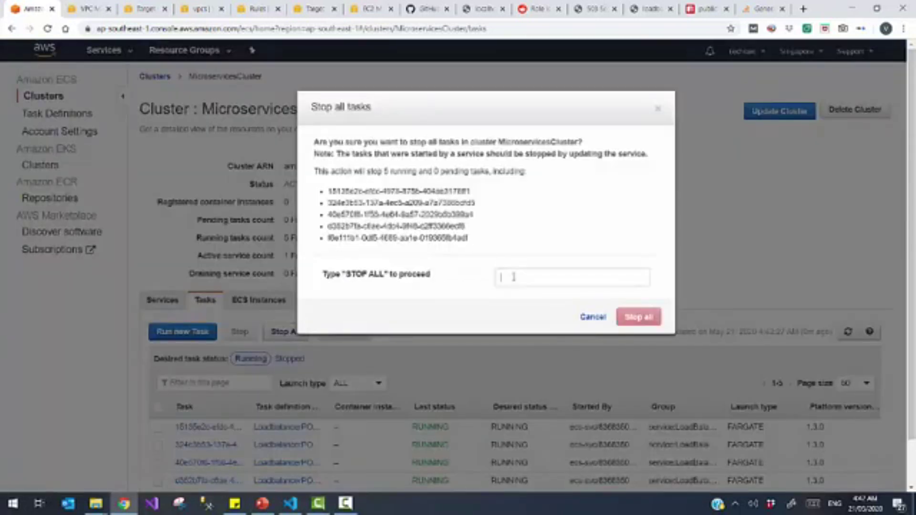
type("STOP ALL")
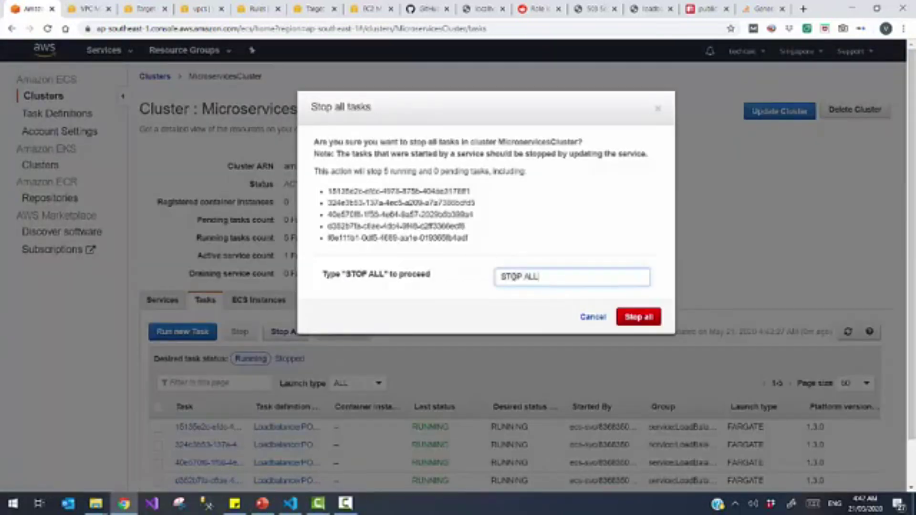
left_click(637, 317)
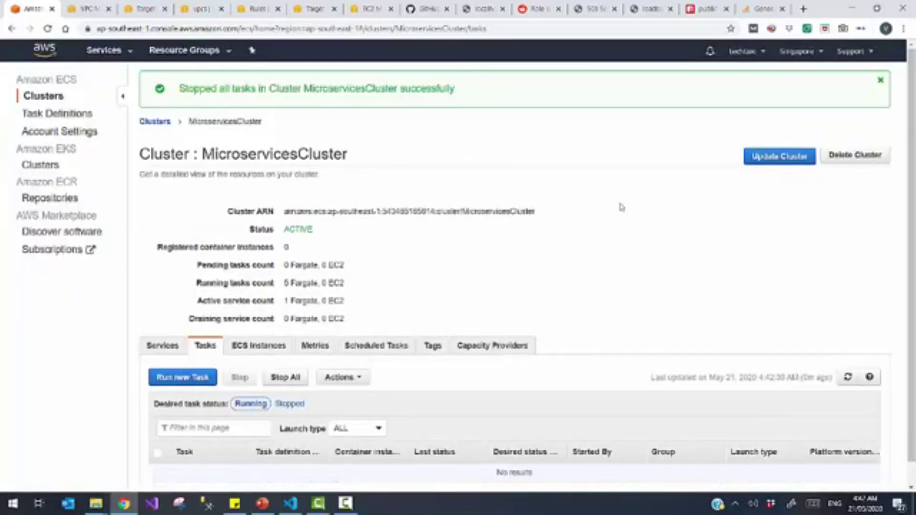
Step: Refresh the MicroservicesCluster task list and check the last status of the replacement tasks
scroll(885, 316, "down", 1)
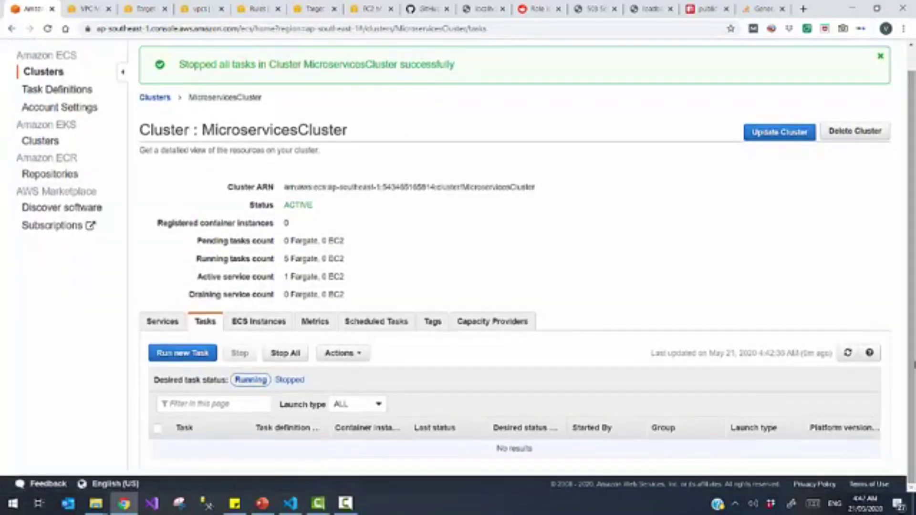
left_click(848, 352)
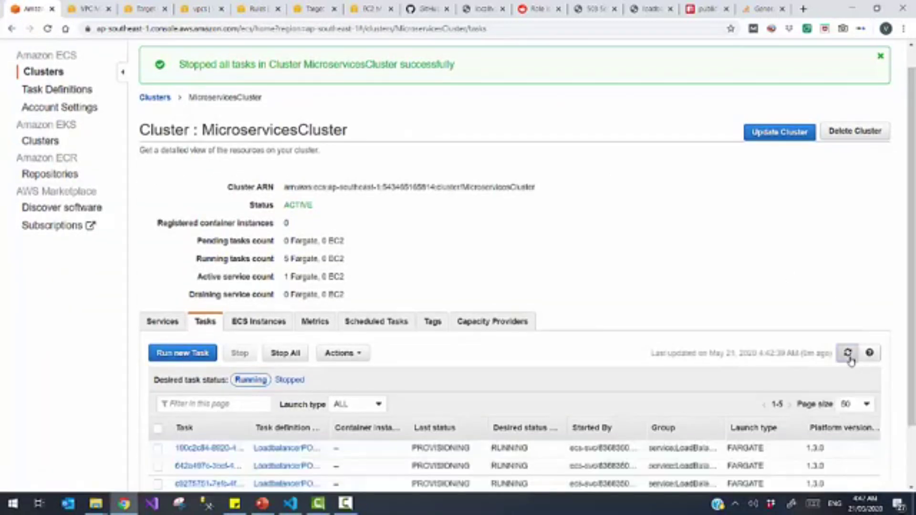
scroll(835, 429, "down", 2)
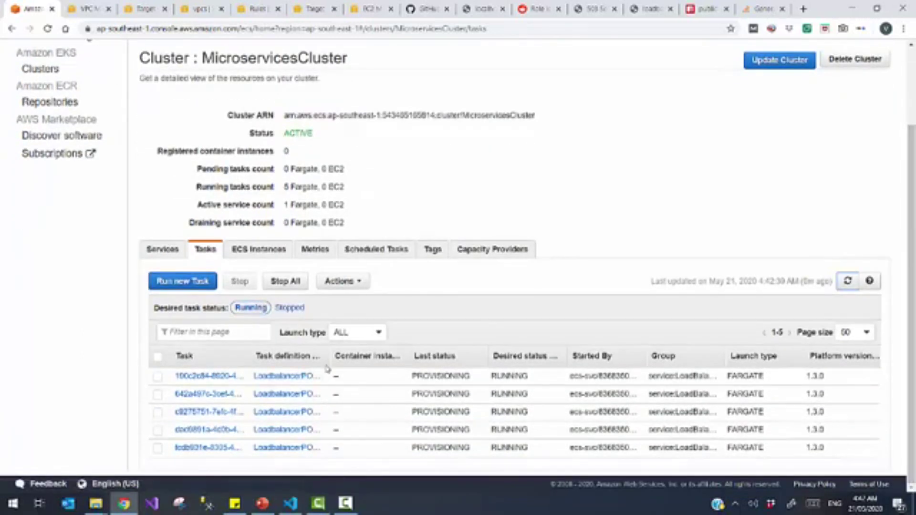
left_click_drag(329, 361, 362, 362)
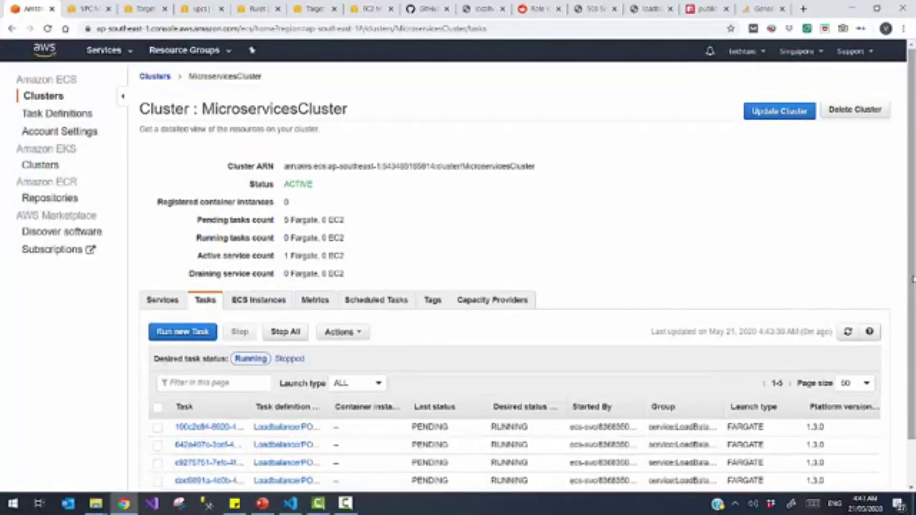
scroll(430, 389, "down", 2)
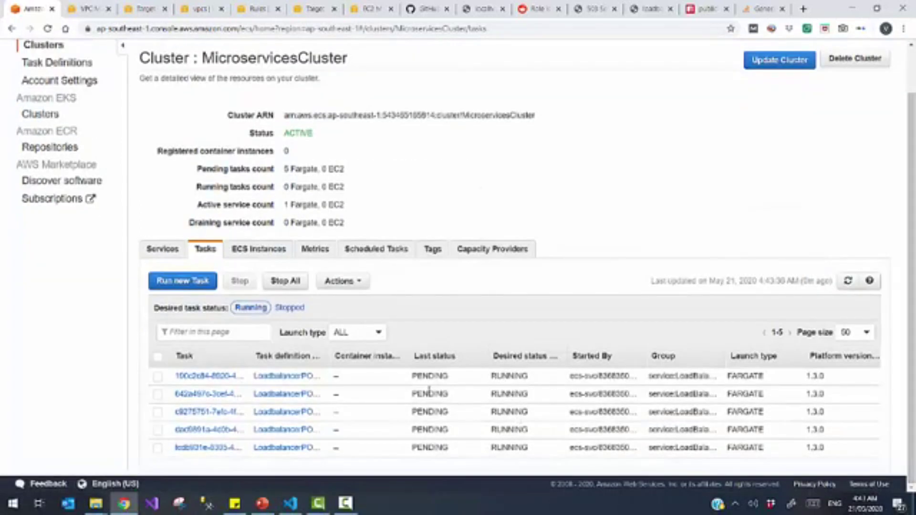
Step: Refresh LoadbalancerTargetGroup's registered targets, examine their IP addresses and statuses, and review the group's health check settings and description
left_click(140, 8)
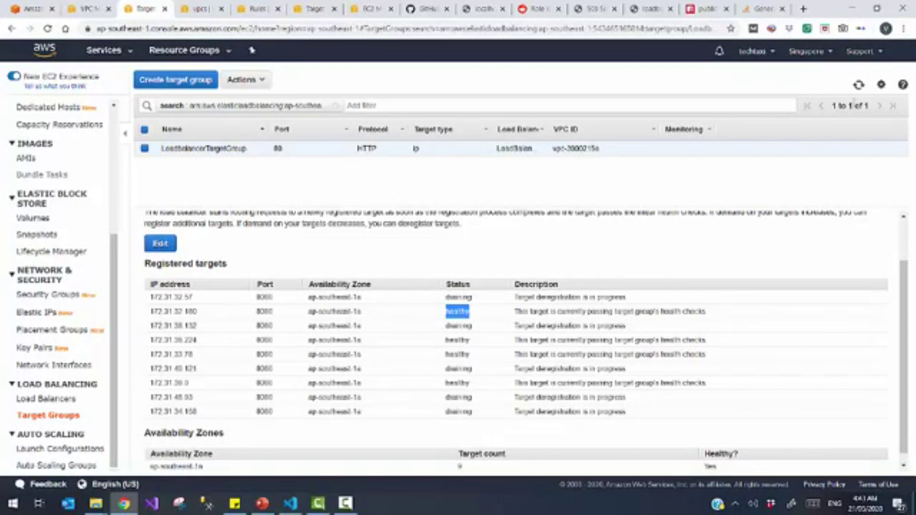
left_click(859, 92)
left_click(859, 86)
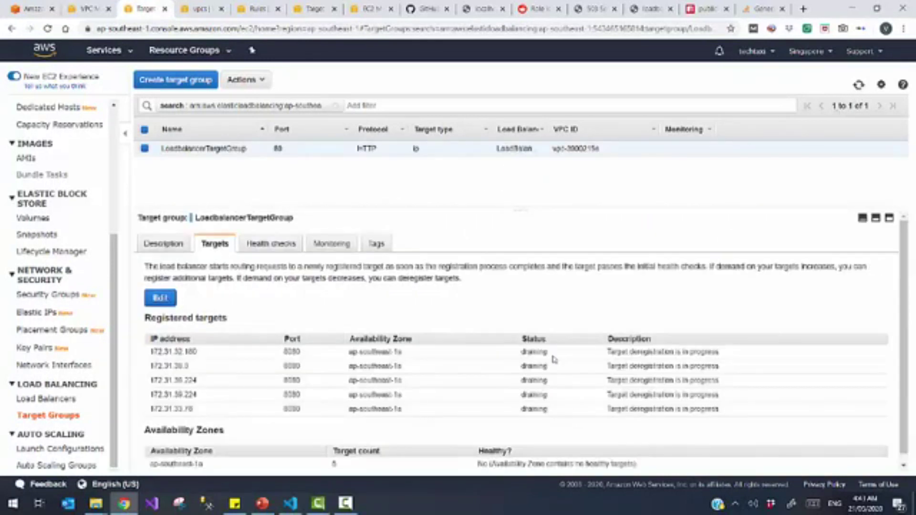
double_click(525, 354)
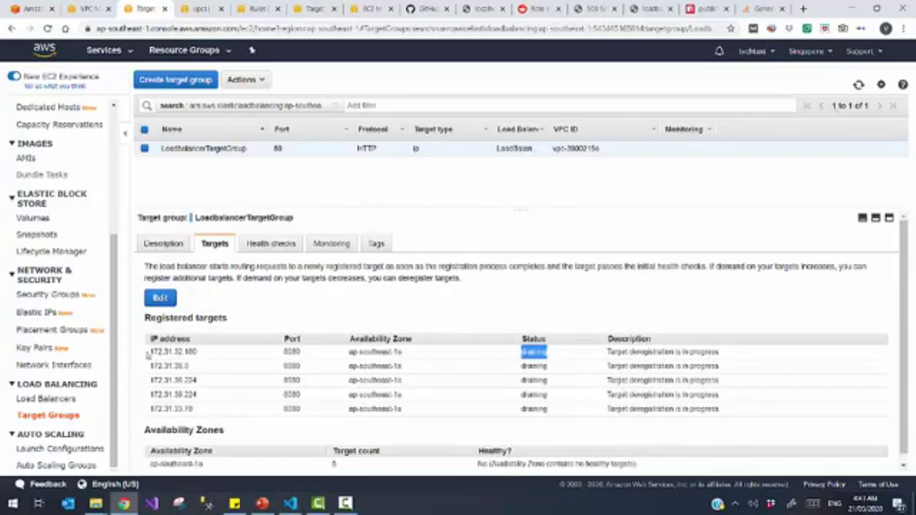
left_click_drag(149, 352, 266, 380)
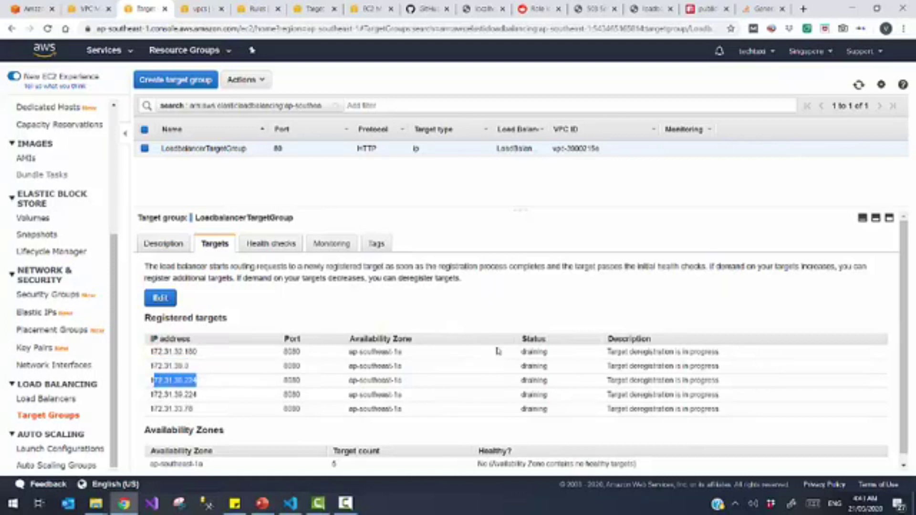
left_click(524, 352)
double_click(525, 352)
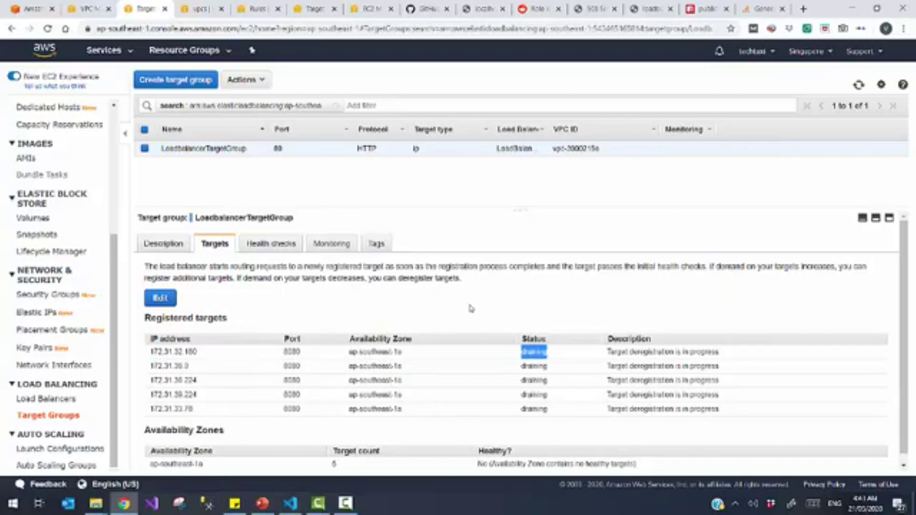
left_click(272, 244)
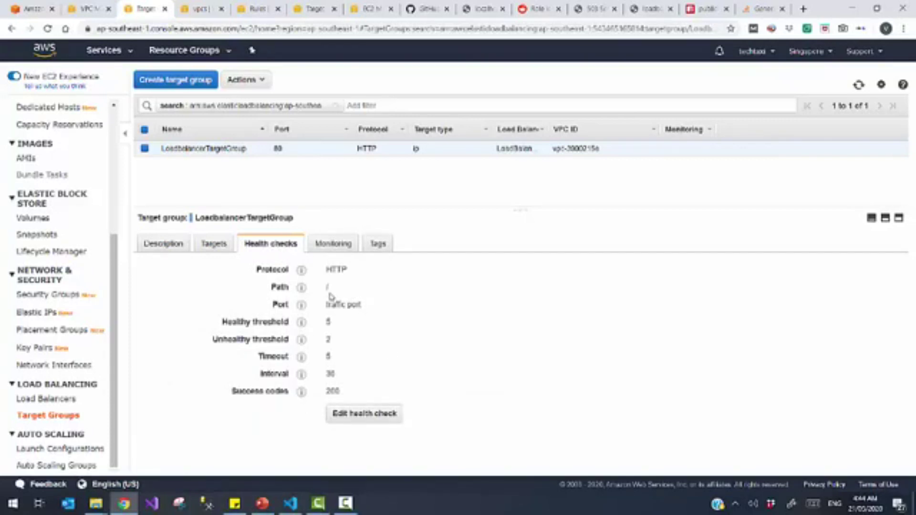
left_click(166, 244)
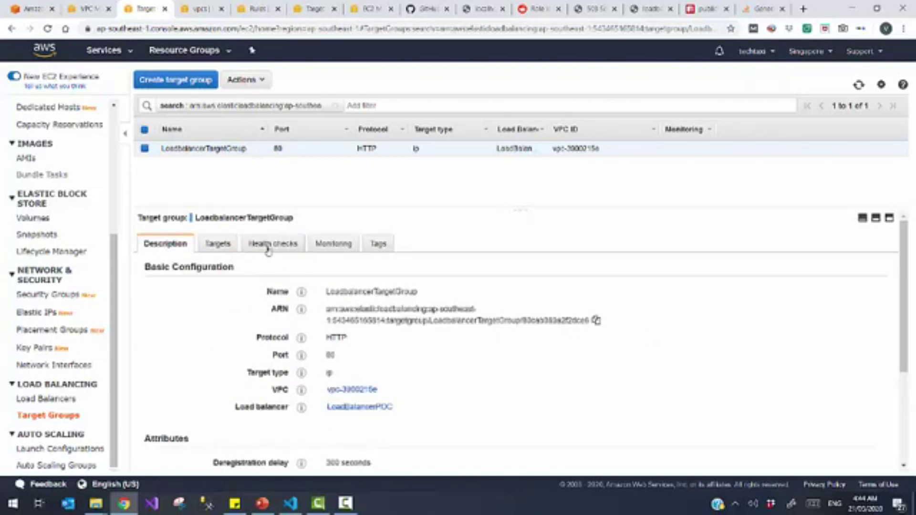
Step: Return to the MicroservicesCluster tasks and refresh the list to check the task statuses again
key("ctrl+1")
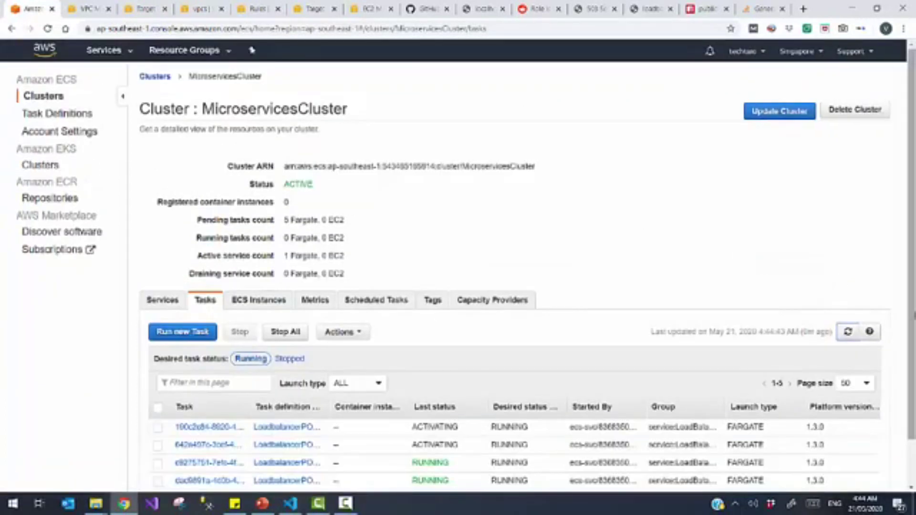
scroll(593, 229, "down", 1)
left_click(848, 280)
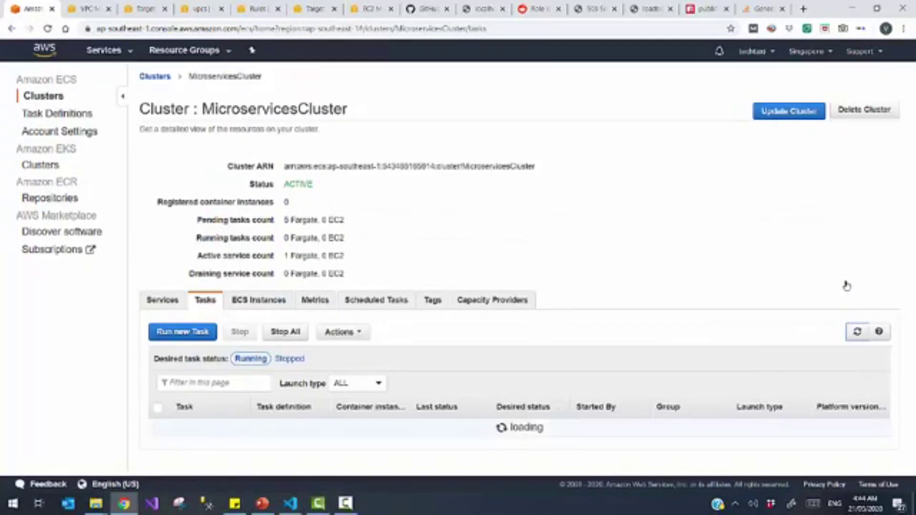
Step: Return to LoadbalancerTargetGroup and refresh its registered targets several times, checking the health status of the new container IP addresses
left_click(138, 4)
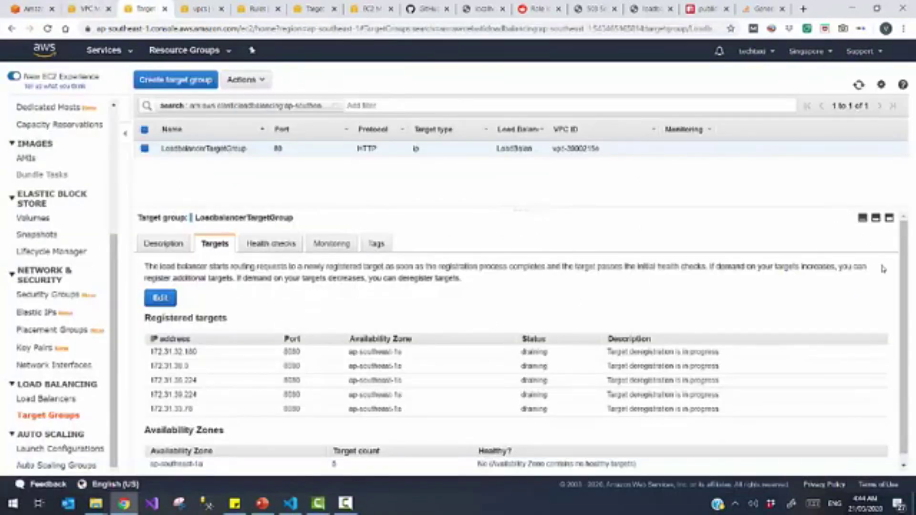
scroll(906, 334, "down", 1)
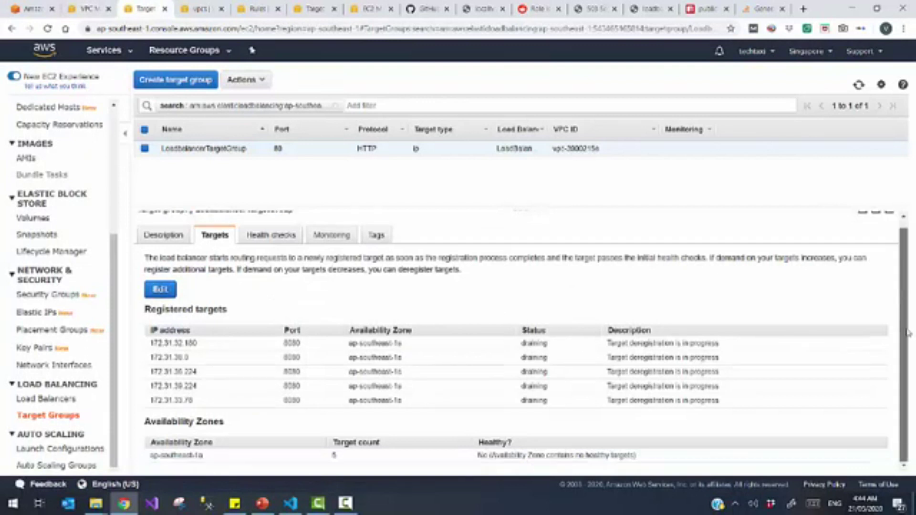
left_click_drag(908, 332, 900, 251)
left_click(858, 84)
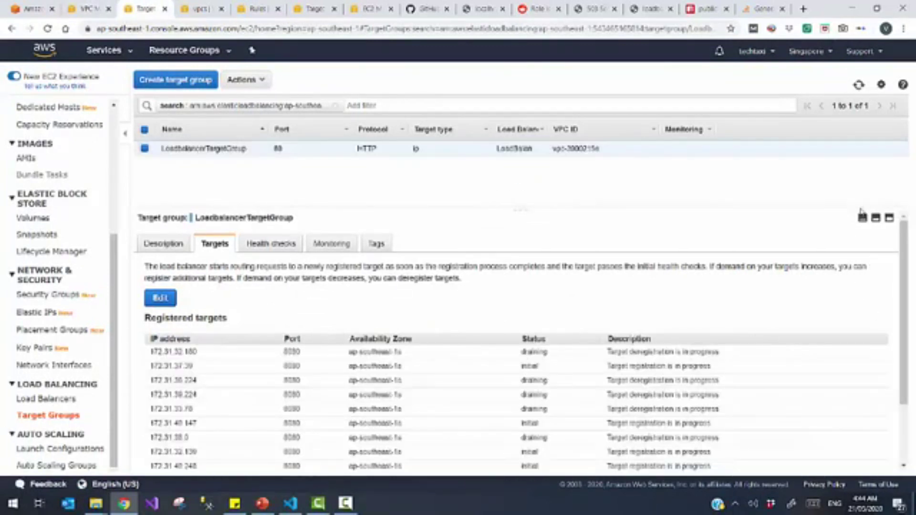
left_click(859, 86)
left_click(859, 85)
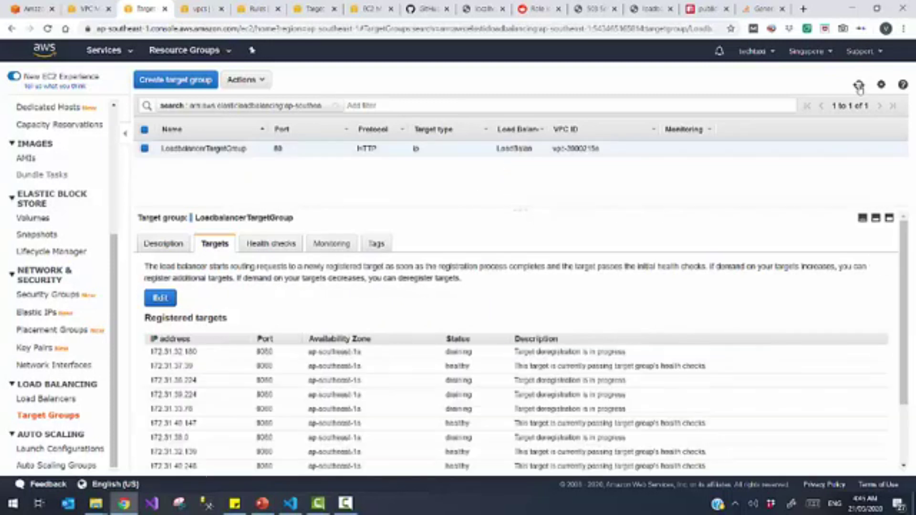
left_click(859, 86)
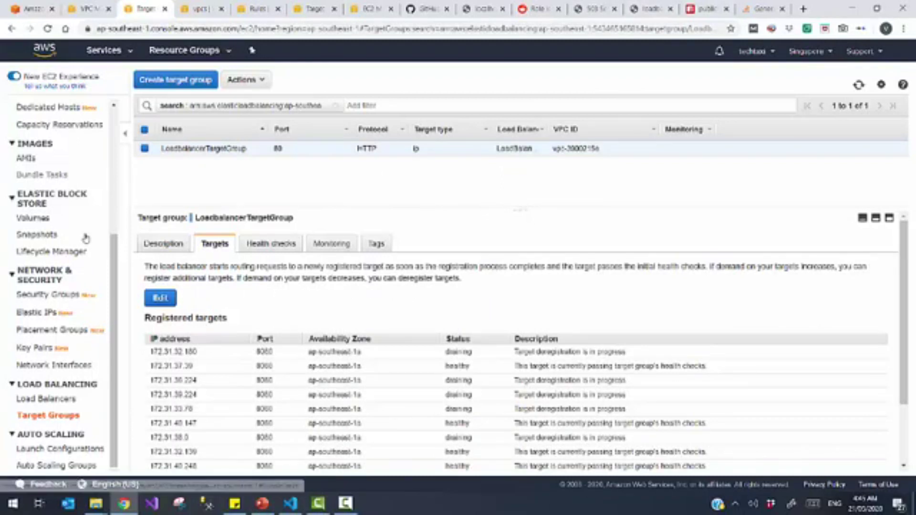
Step: Copy LoadBalancerPOC's DNS name, then load the load balancer's root page and check the container identifier in the response
left_click(60, 400)
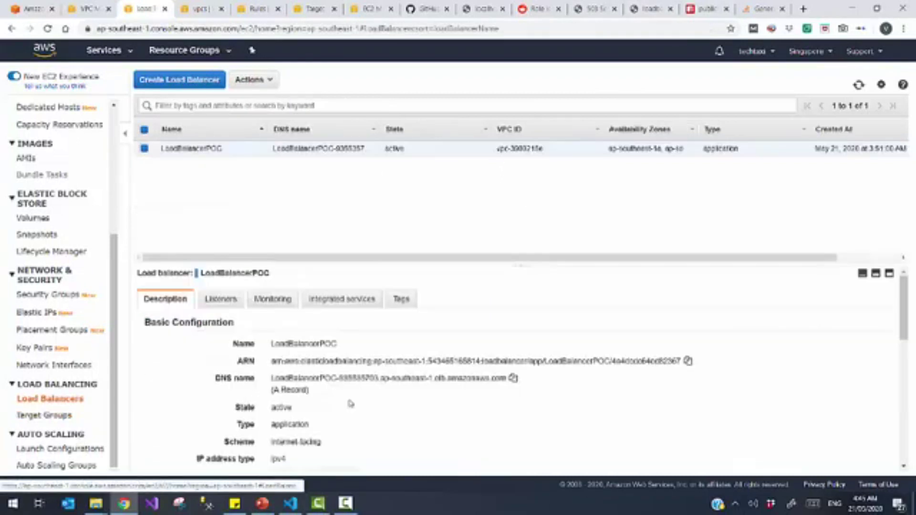
left_click(513, 379)
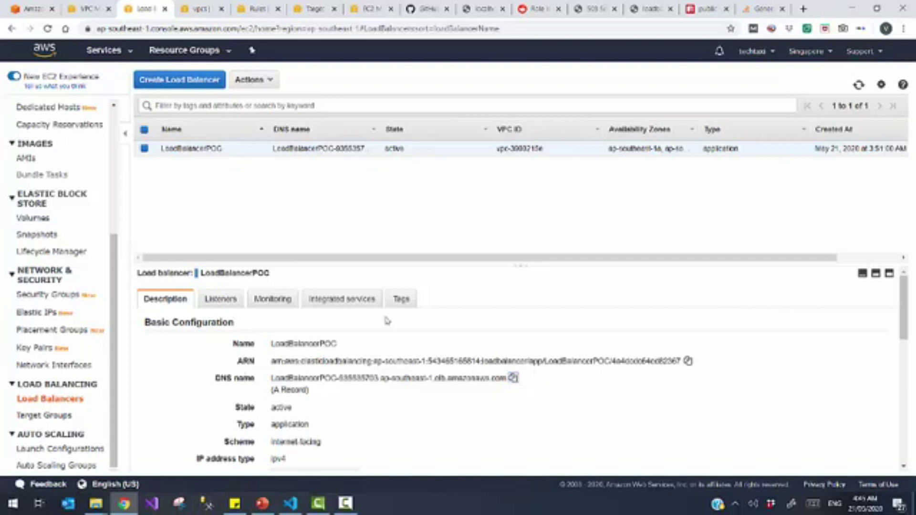
left_click(650, 8)
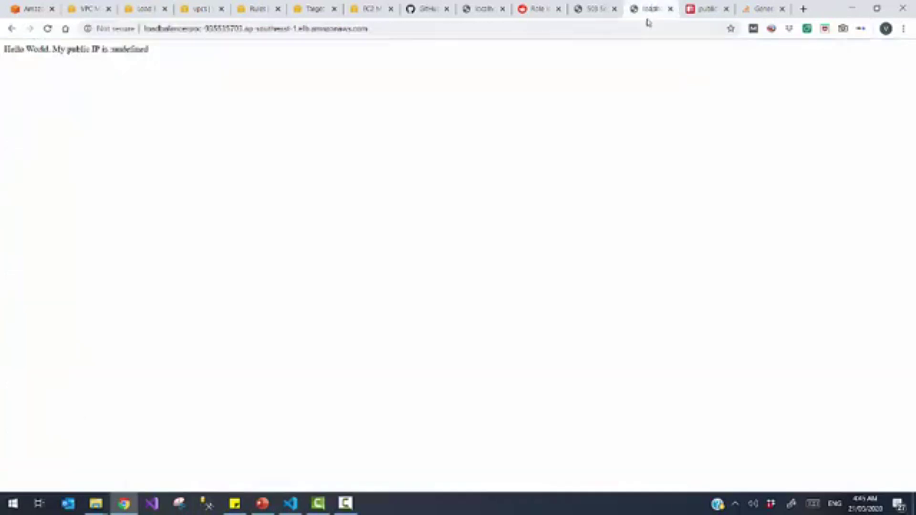
left_click(634, 30)
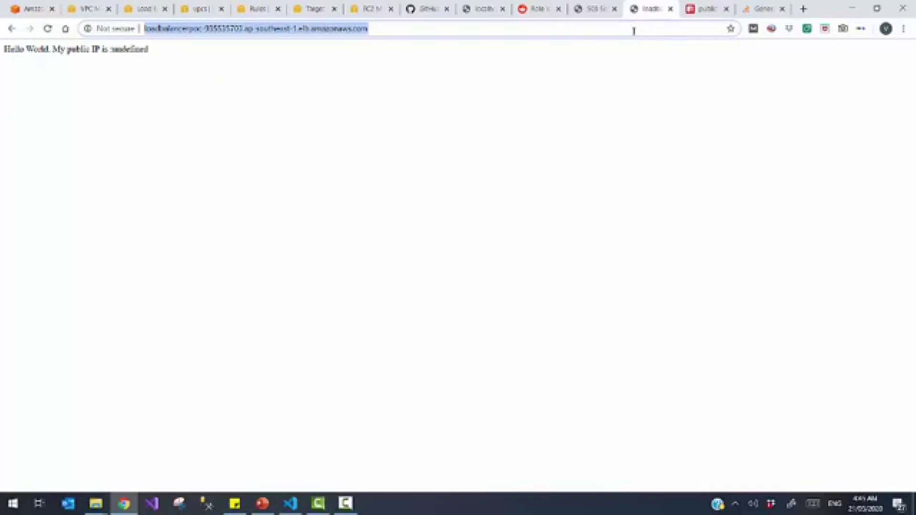
key("Return")
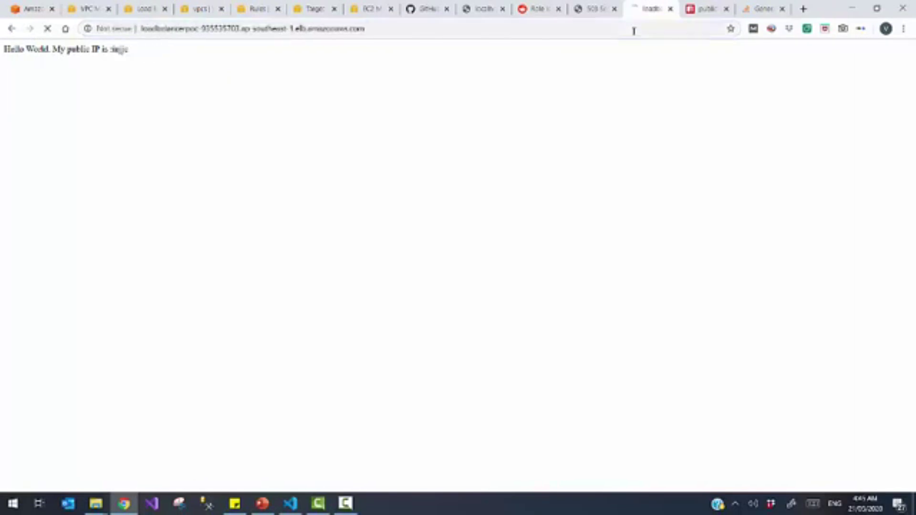
double_click(119, 50)
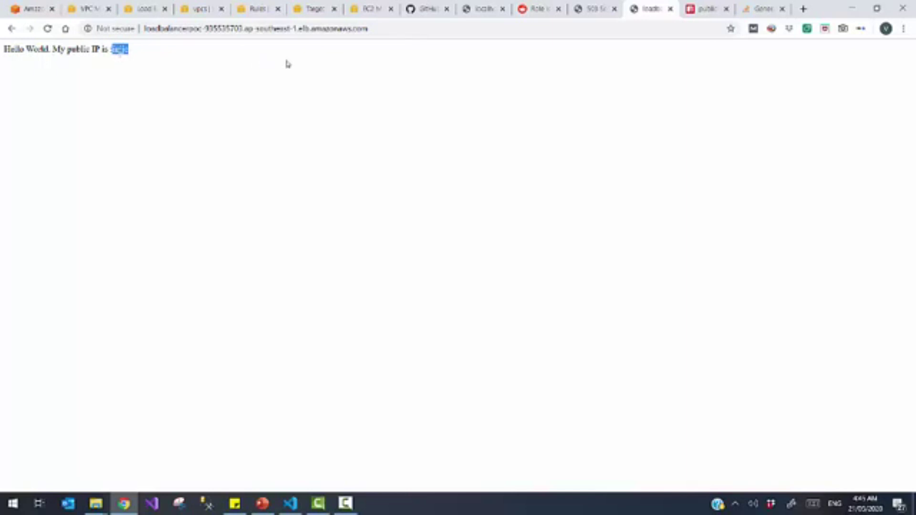
Step: Reload the load balancer's root page repeatedly and compare the random strings returned by the containers
left_click(466, 26)
key("Return")
double_click(116, 47)
left_click(284, 30)
key("Return")
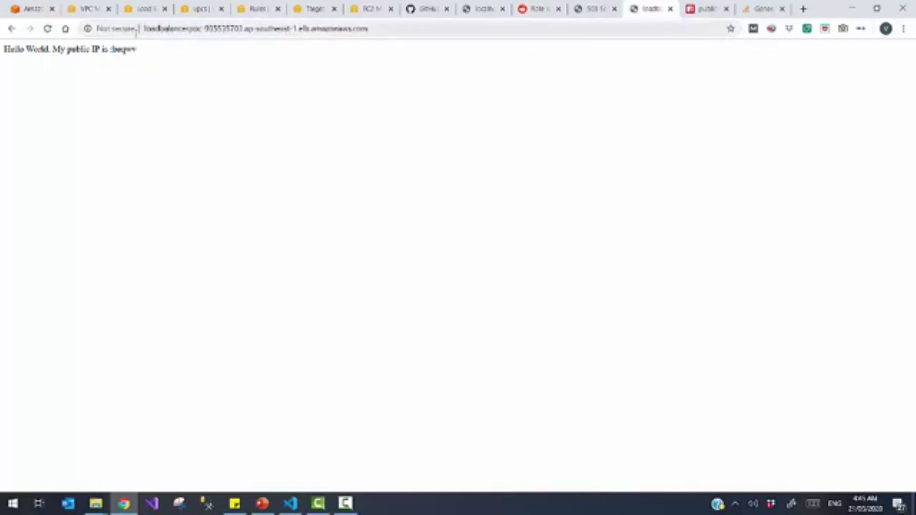
left_click(48, 29)
left_click(48, 29)
left_click(47, 29)
left_click(48, 29)
left_click(48, 30)
left_click(48, 29)
left_click(47, 29)
left_click(48, 29)
left_click(47, 29)
left_click(48, 29)
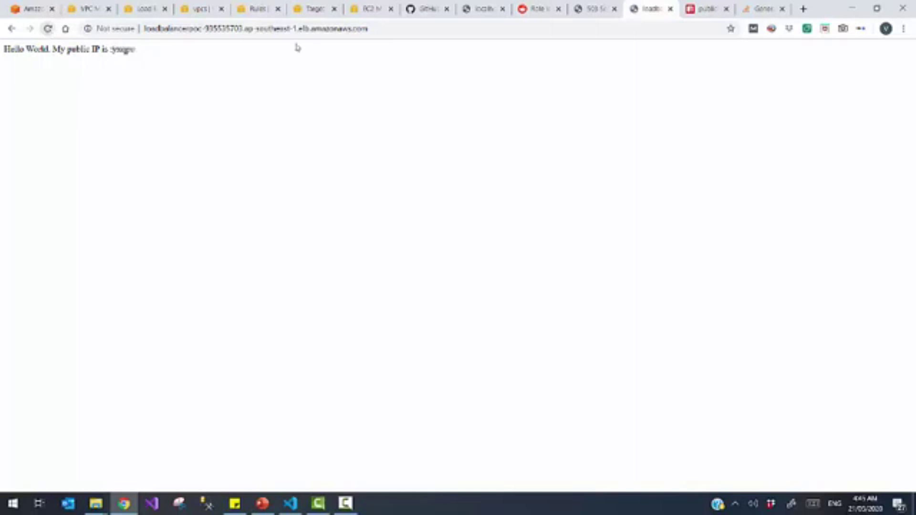
Step: Request the /payment path on the load balancer's address to test the payment route
left_click(390, 29)
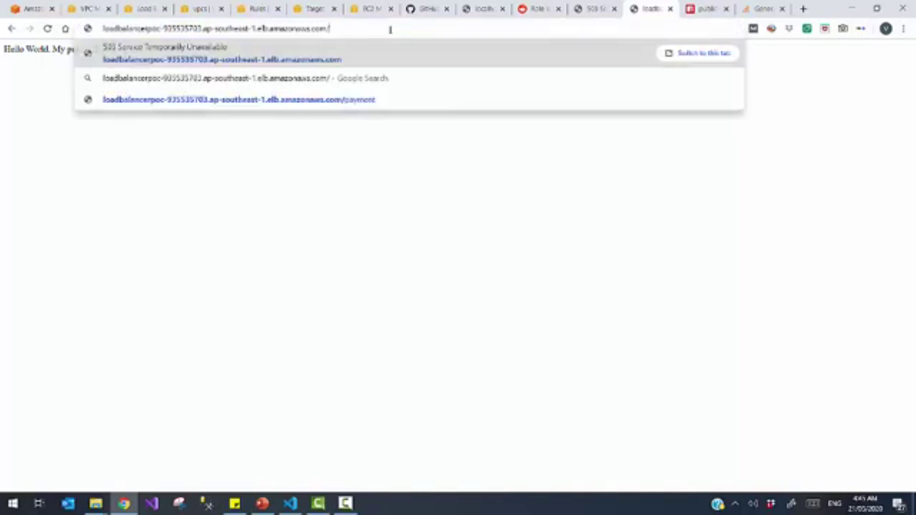
type("paymet")
key("BackSpace")
type("nt")
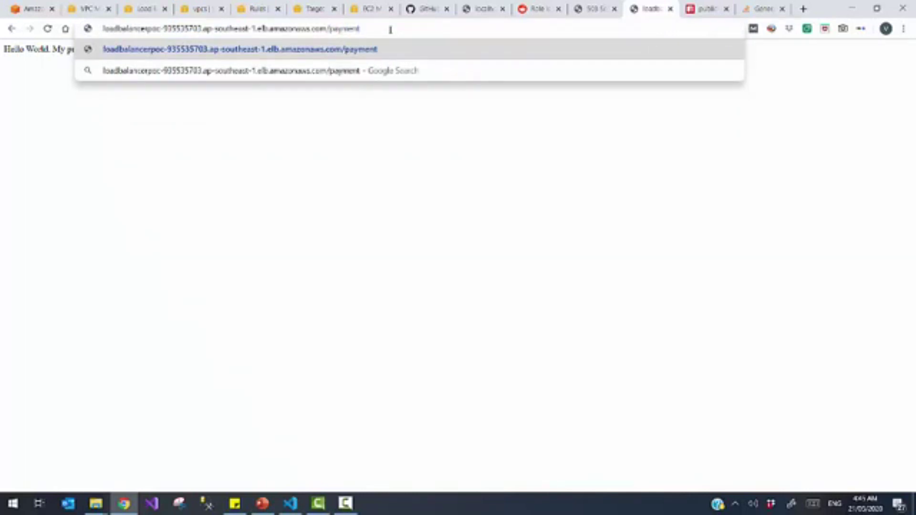
key("Return")
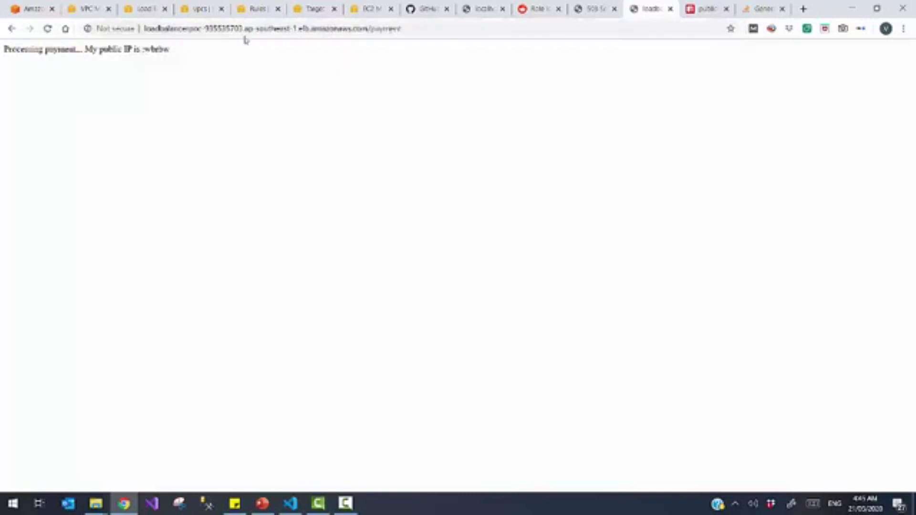
Step: Change the load balancer URL's path to /order and examine the response
double_click(388, 33)
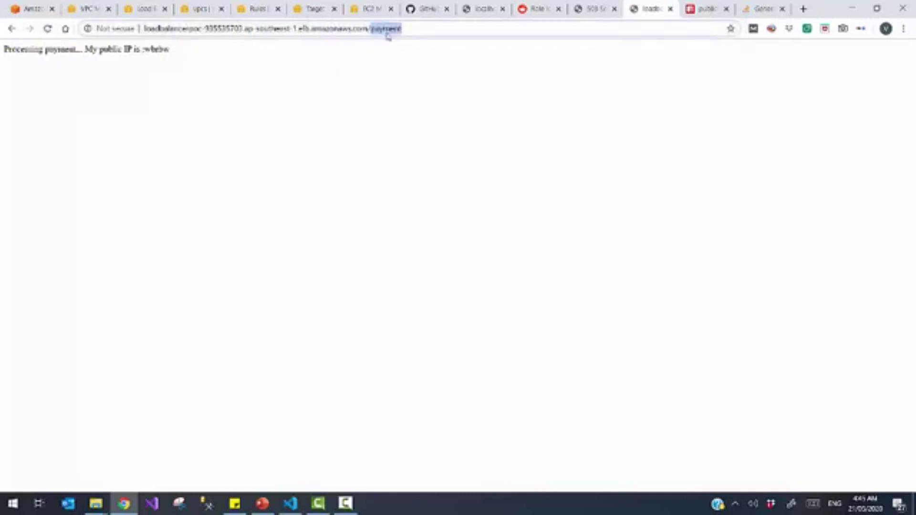
key("BackSpace")
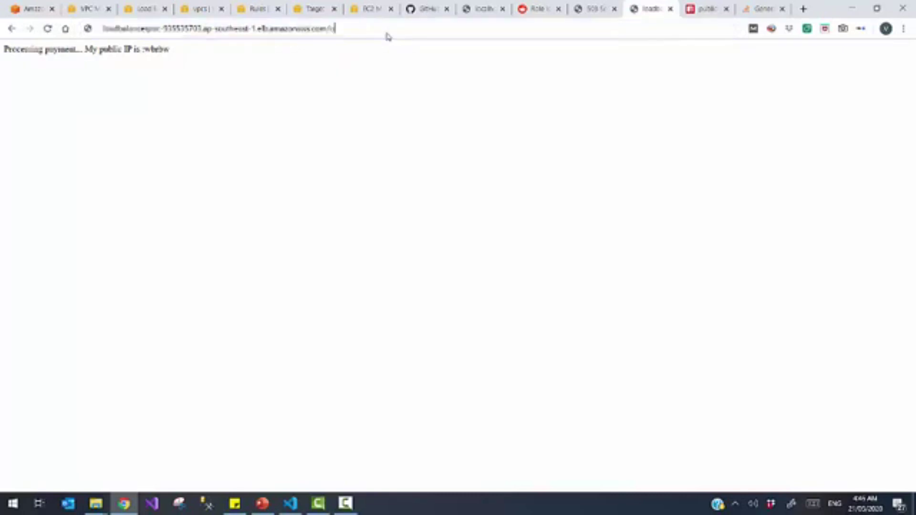
type("order")
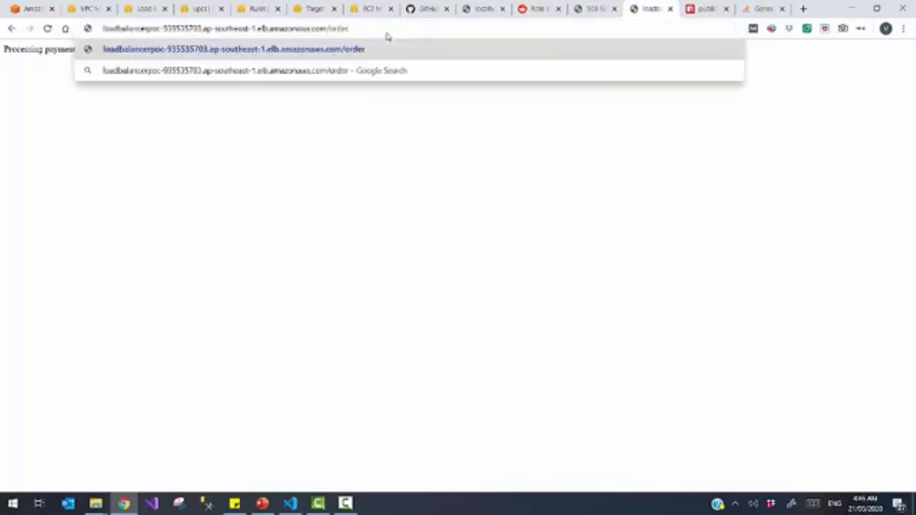
key("Return")
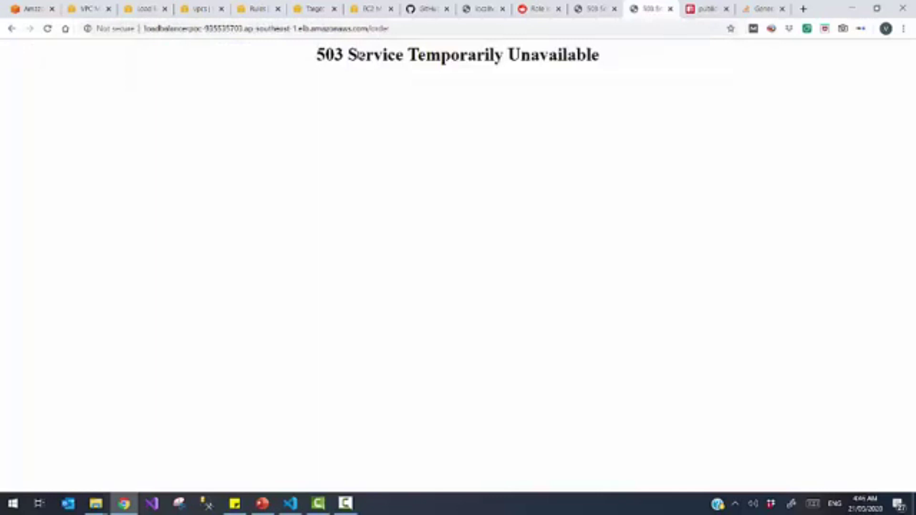
left_click_drag(315, 59, 682, 53)
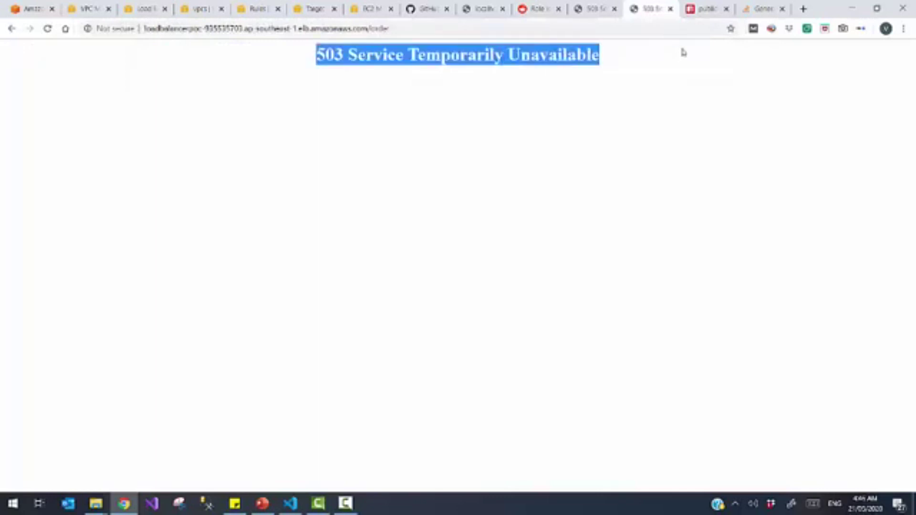
double_click(380, 29)
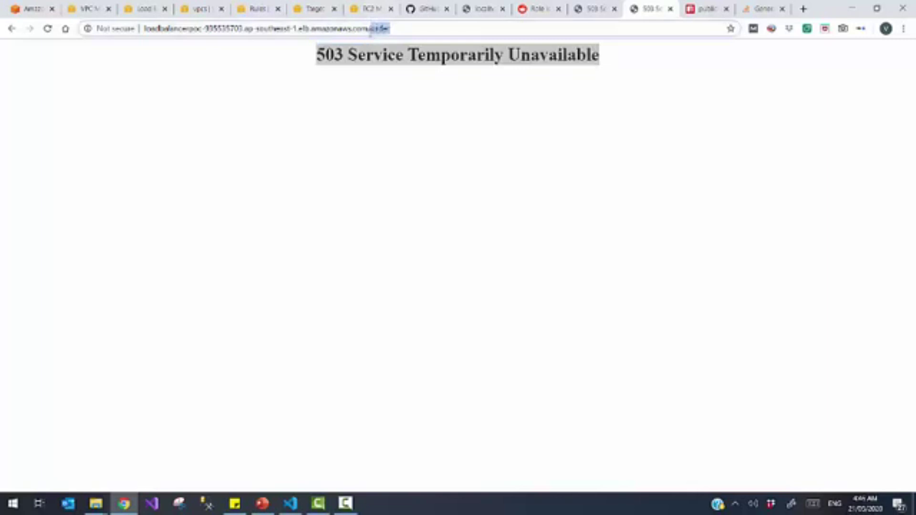
left_click(316, 55)
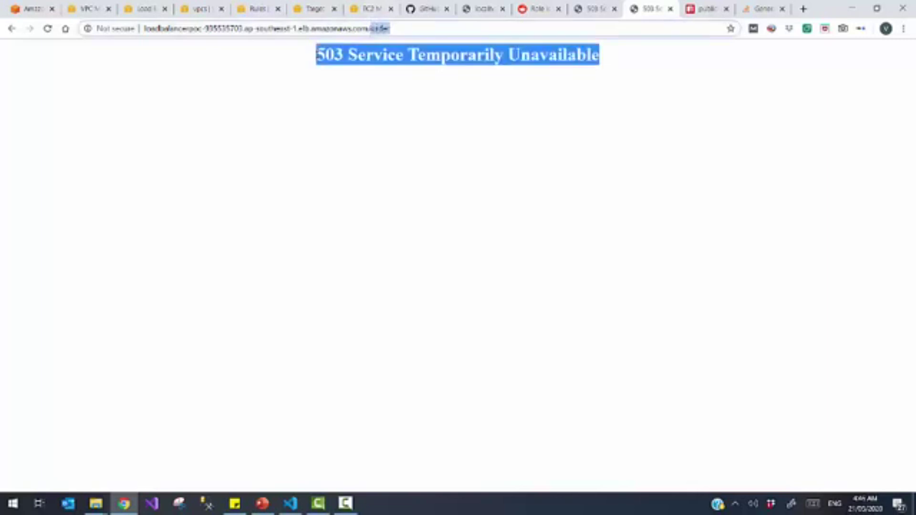
left_click_drag(315, 55, 609, 57)
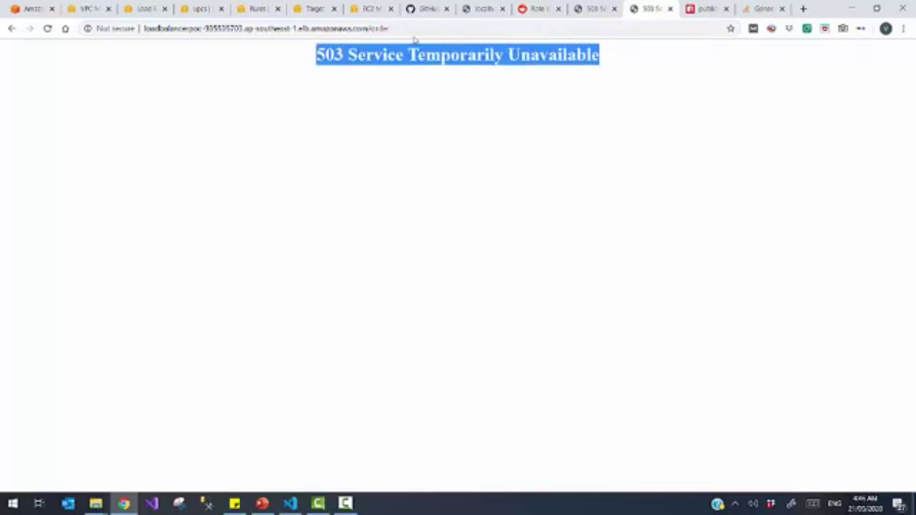
Step: Change the load balancer URL's path back to /payment and request the page again
double_click(395, 29)
type("pa")
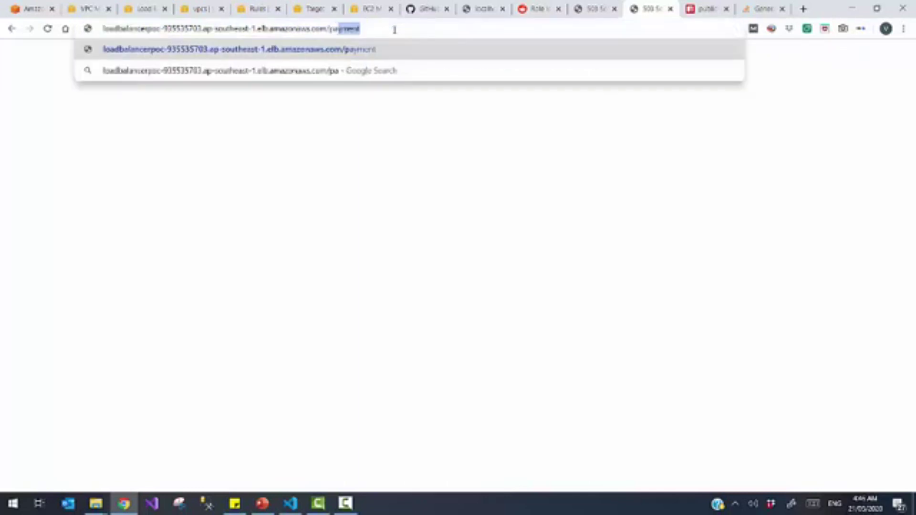
type("yment")
key("Return")
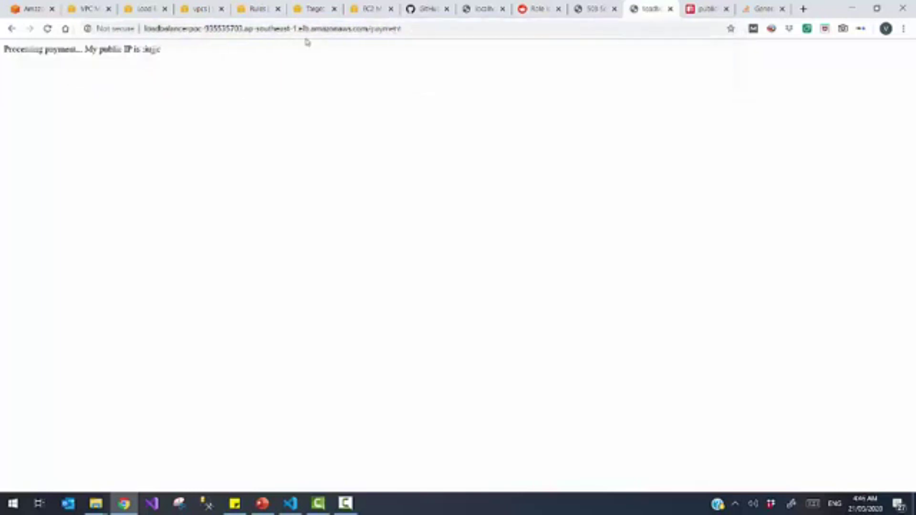
left_click(303, 28)
key("Return")
Step: Reload the /payment page repeatedly and compare the random strings that identify the responding containers
left_click(49, 29)
left_click(48, 29)
left_click(49, 30)
left_click(49, 29)
double_click(144, 49)
key("F5")
left_click(48, 30)
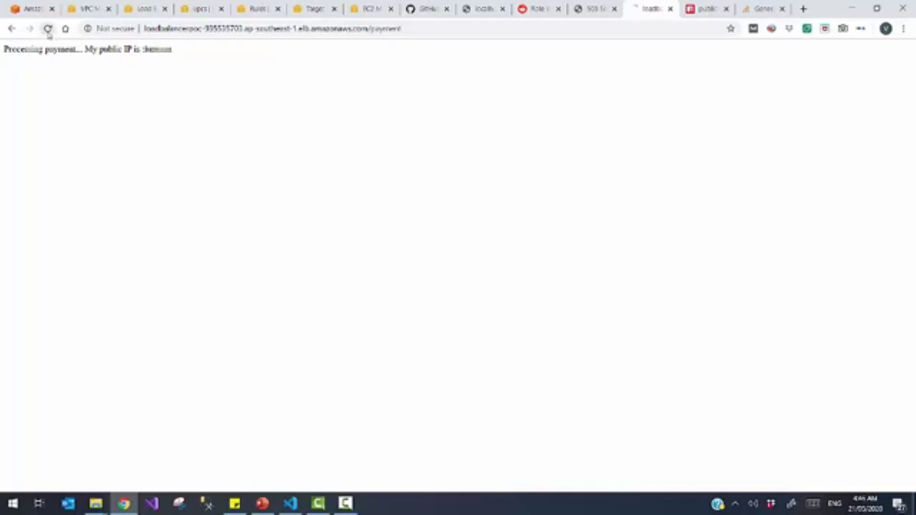
left_click(48, 30)
left_click(48, 30)
left_click(48, 30)
double_click(149, 50)
left_click(192, 62)
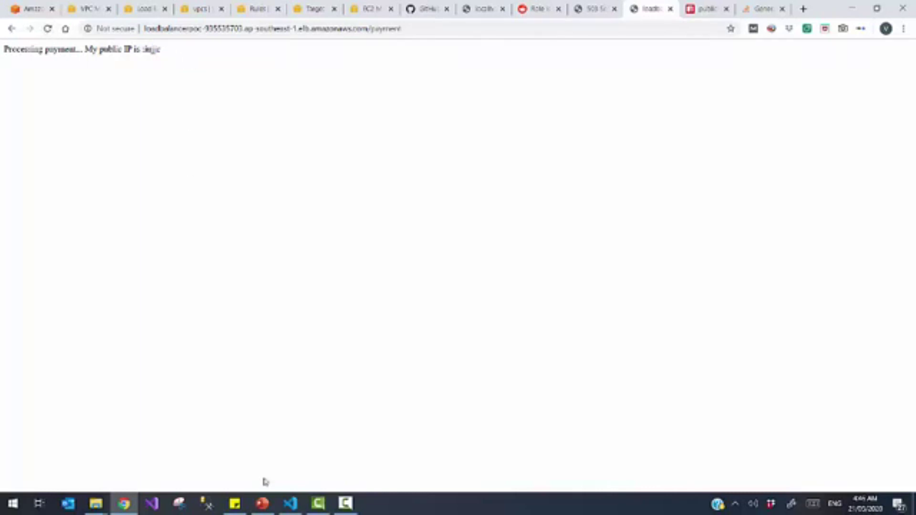
Step: Switch to PowerPoint and view the AWS Load Balancer diagram with the order and payment target groups
left_click(262, 503)
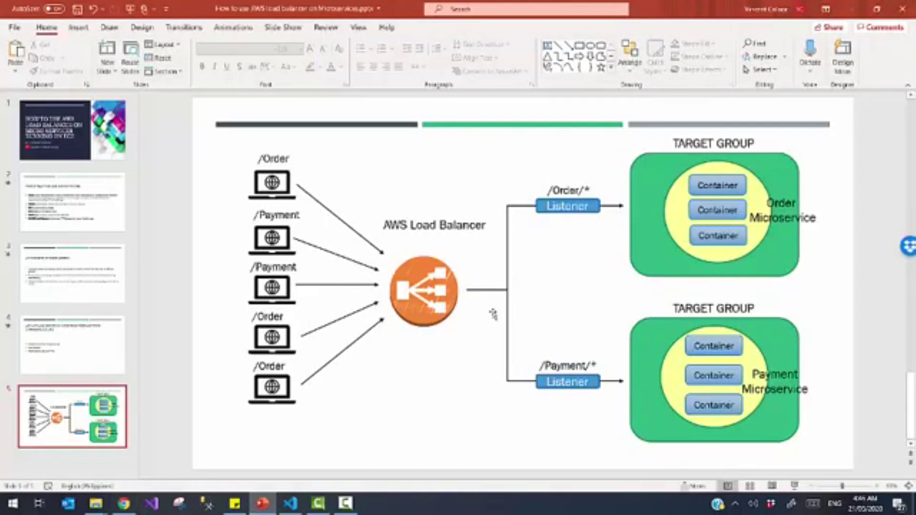